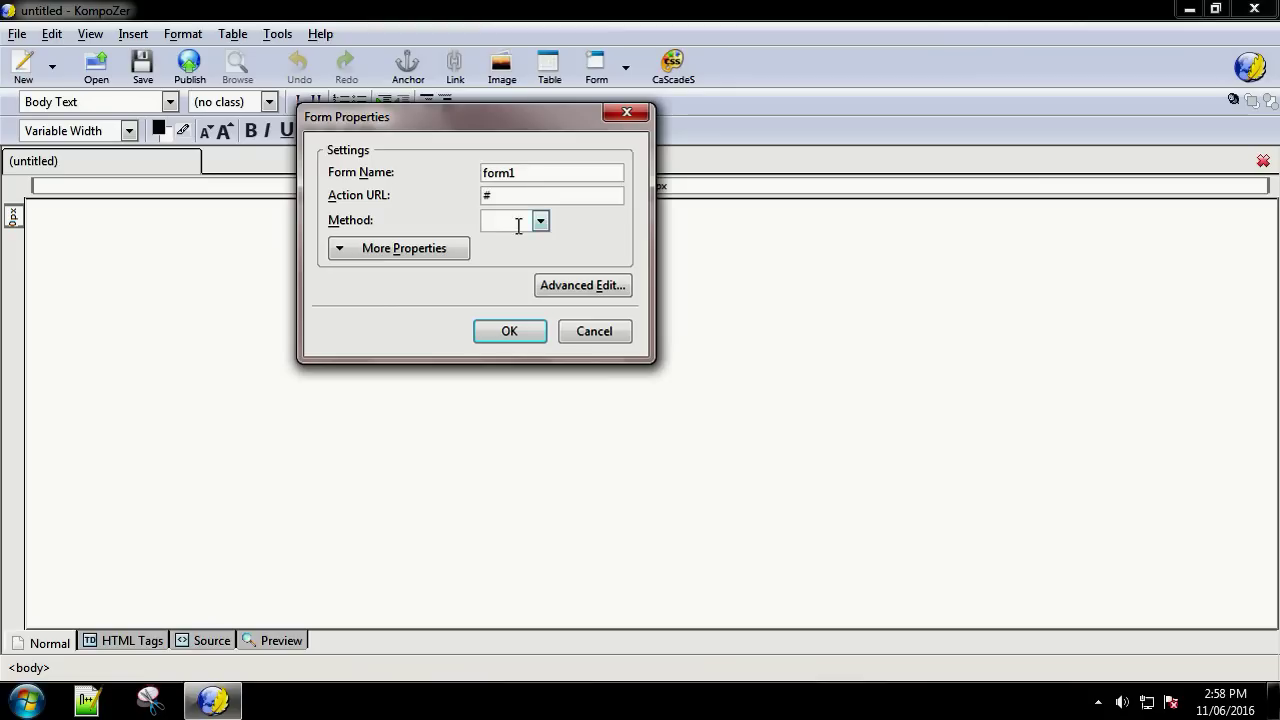
Step: Create the form form1 with action URL # and a submission method, and enter Registration Form as its title text
left_click(528, 263)
left_click(491, 336)
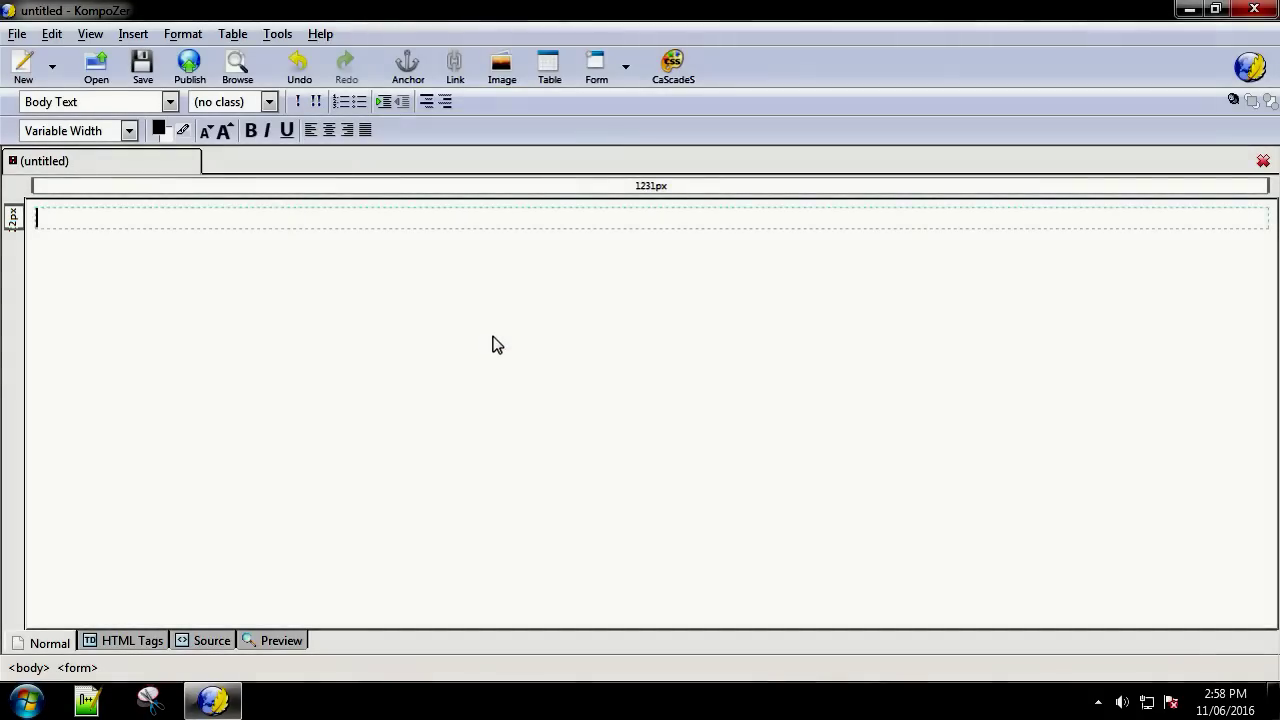
type("Regist")
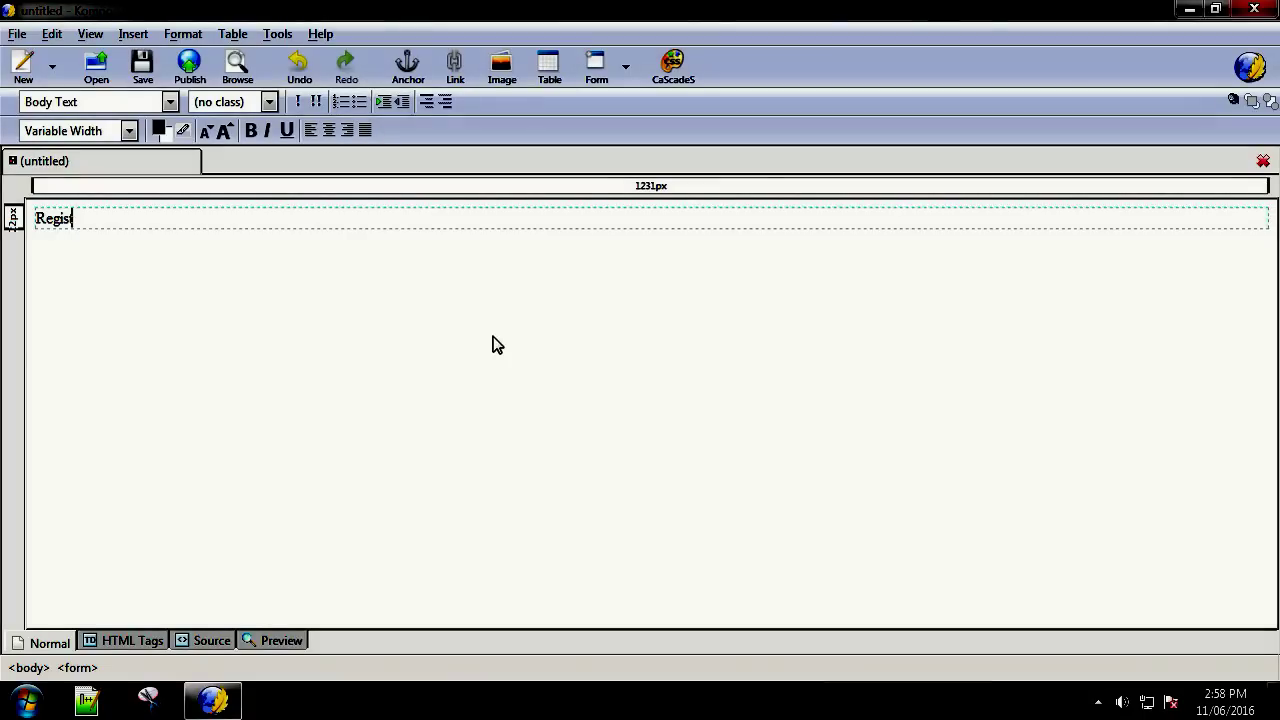
type("ration Form")
Step: Try to apply the Heading 1 format to the whole Registration Form text
key("shift+Left")
key("shift+Left")
key("shift+Left")
key("shift+Left")
key("shift+Left")
key("shift+Left")
key("shift+Left")
key("shift+Left")
key("shift+Left")
key("shift+Left")
key("shift+Left")
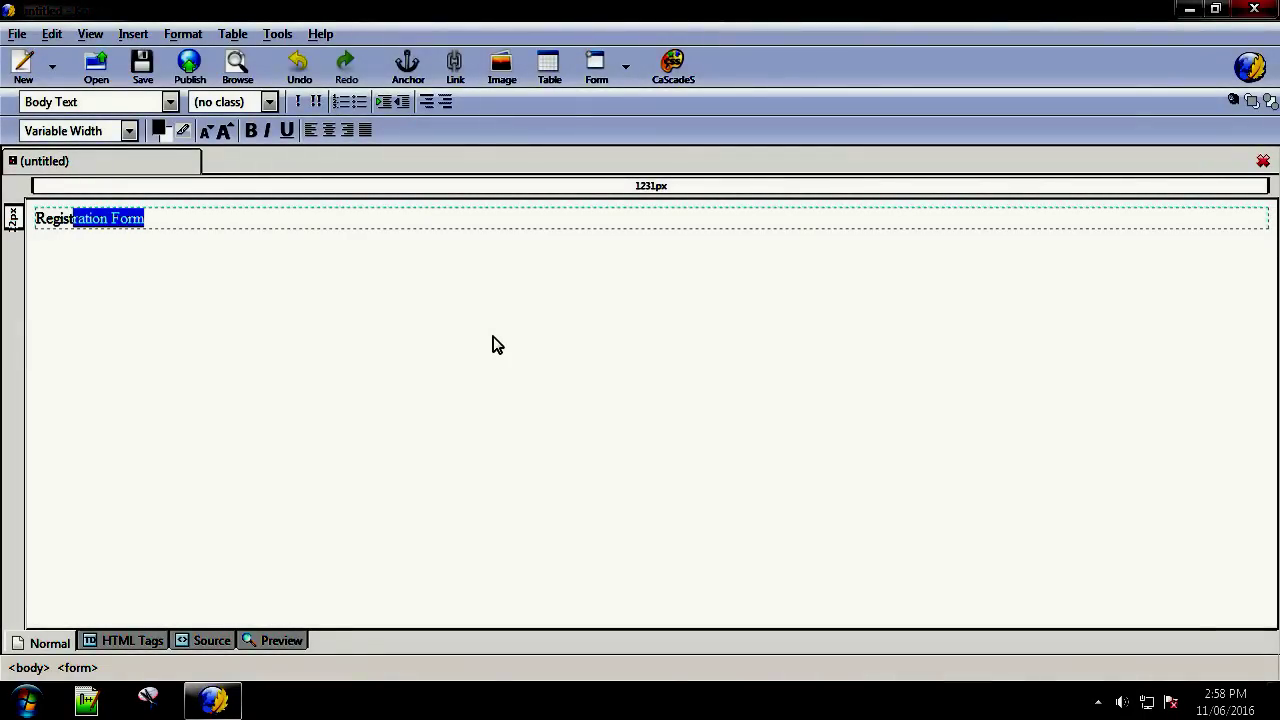
key("shift+Left")
key("shift+Left")
key("shift+Left")
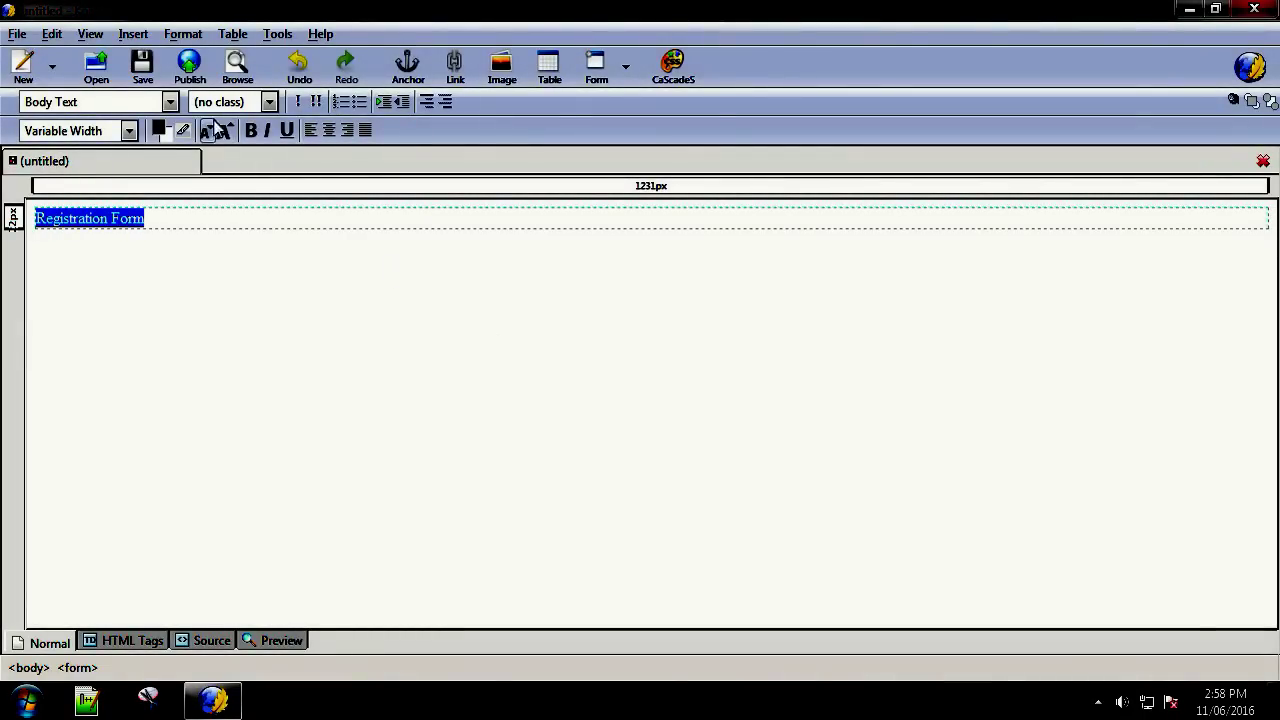
left_click(170, 101)
left_click(129, 165)
left_click(170, 101)
left_click(107, 167)
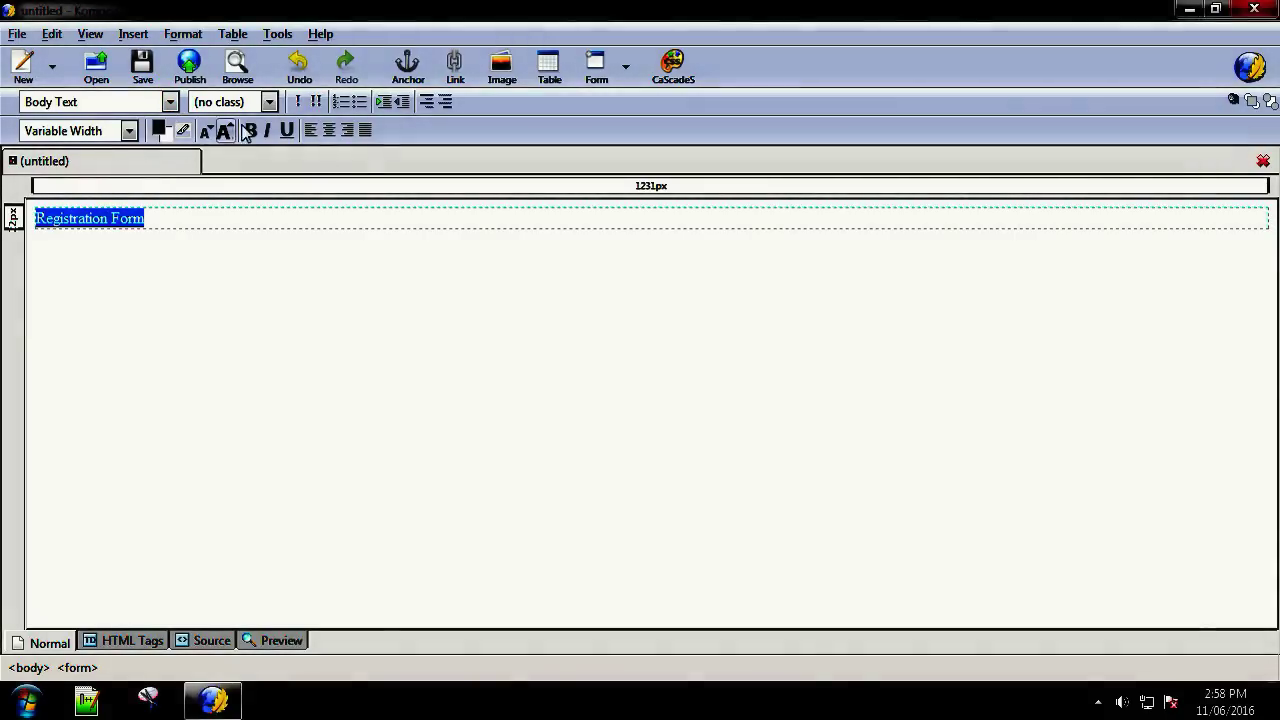
Step: Center the Registration Form title horizontally on the page
left_click(329, 130)
left_click(394, 221)
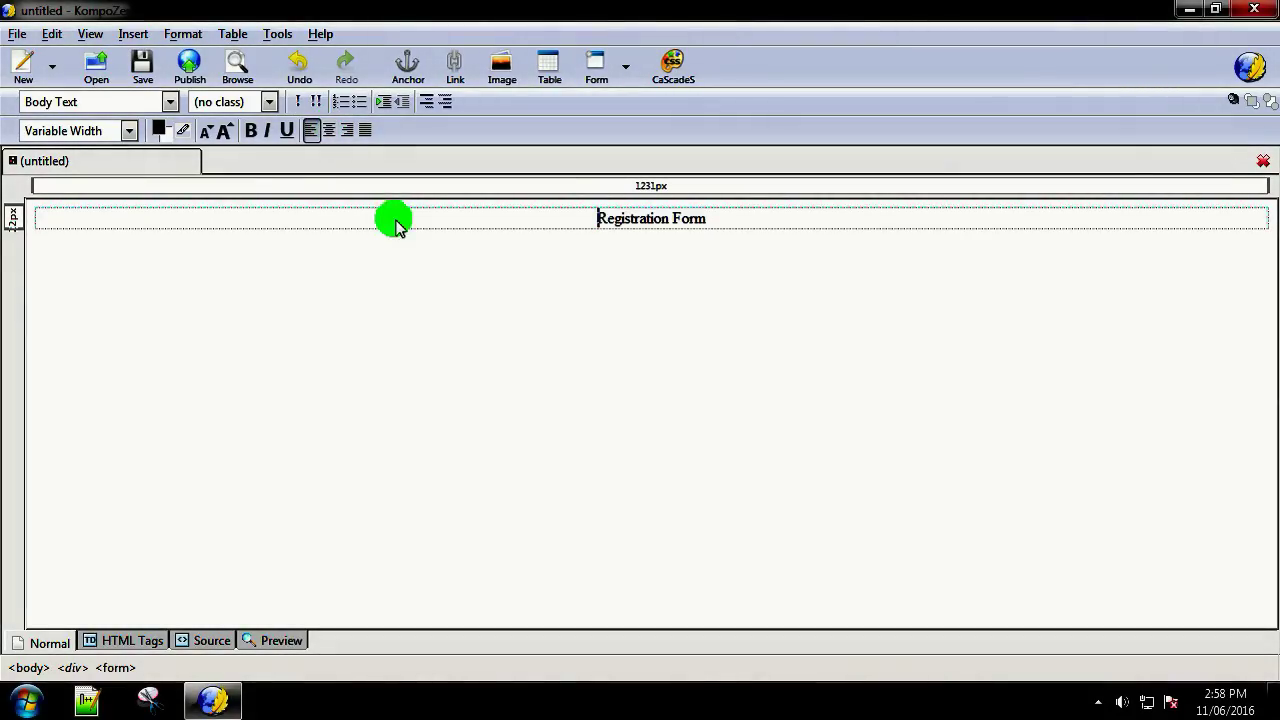
Step: Try again to apply Heading 1 to the centered Registration Form title
left_click(128, 104)
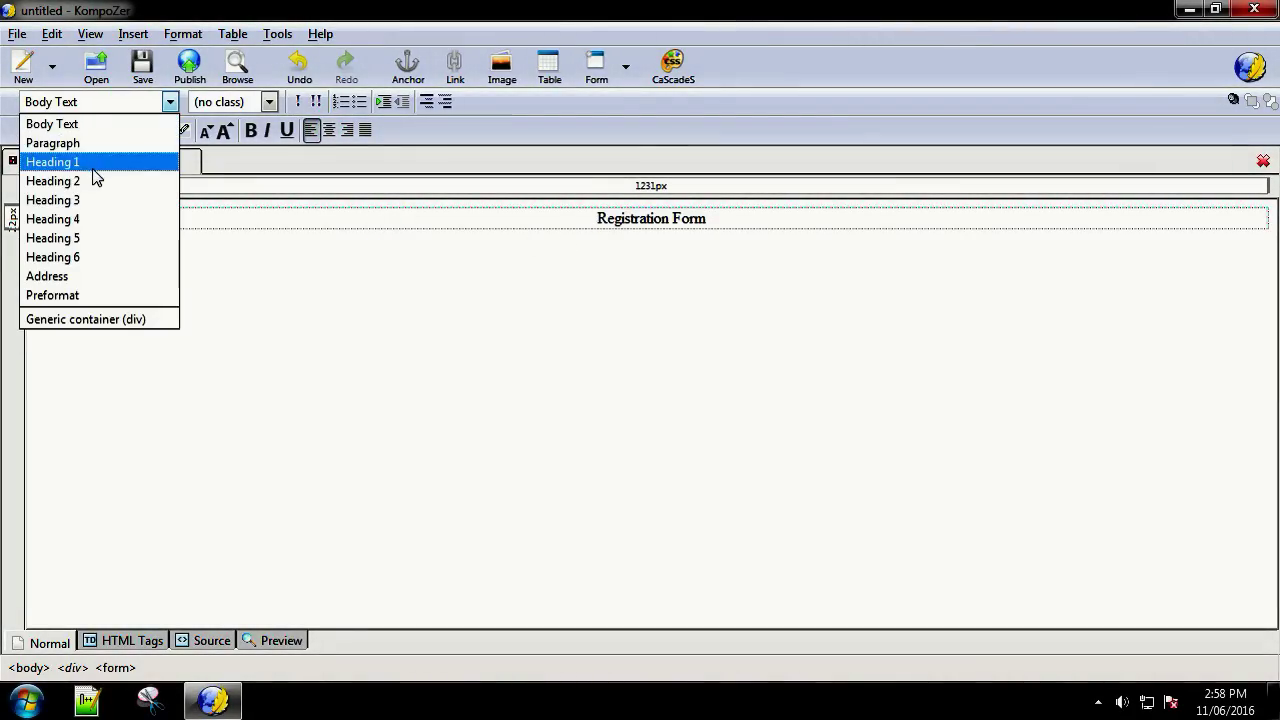
left_click(95, 166)
double_click(646, 214)
left_click(698, 218)
left_click_drag(722, 220, 531, 226)
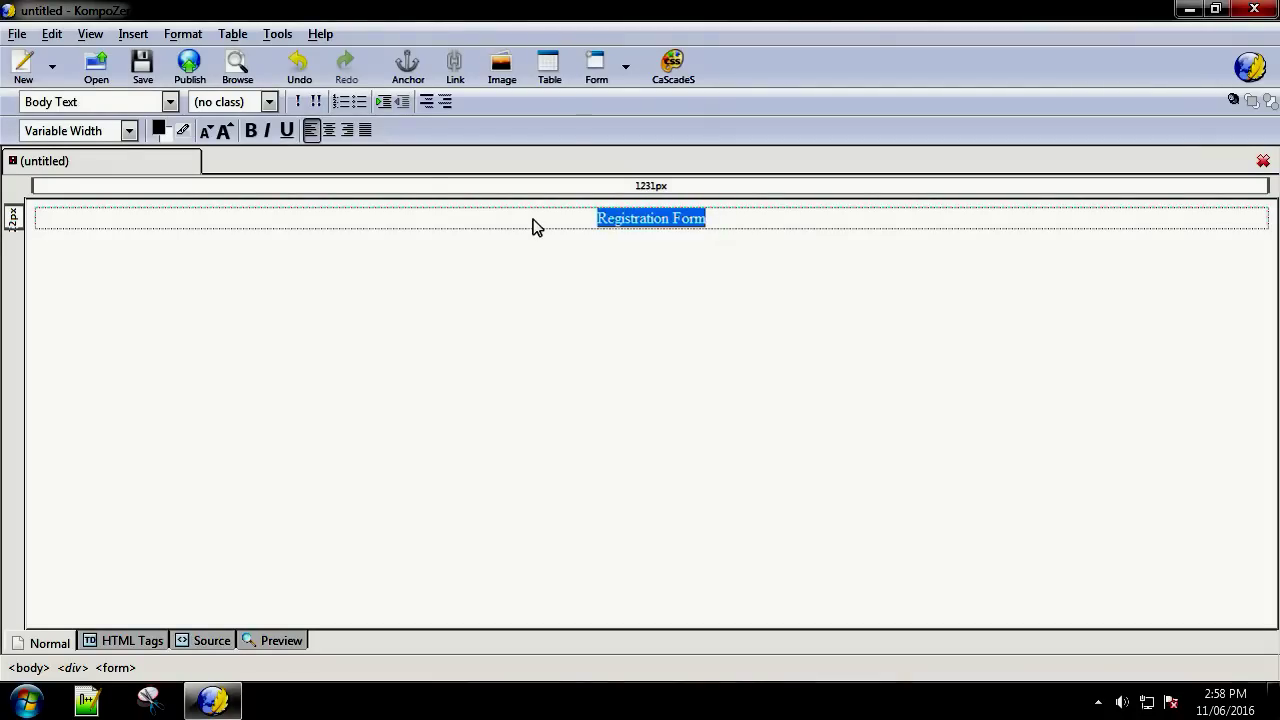
left_click(170, 101)
left_click(112, 164)
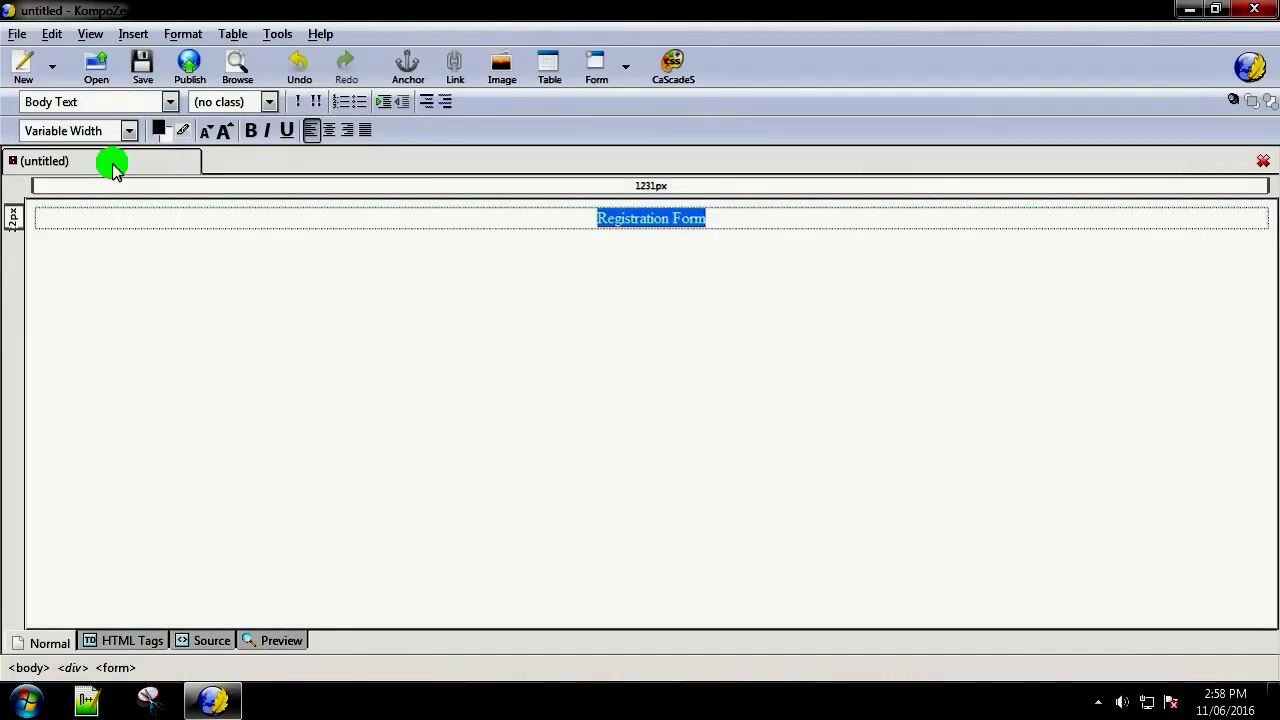
Step: Add blank lines below the Registration Form title and format the title as Heading 2
left_click(750, 225)
key("Return")
key("Return")
key("Return")
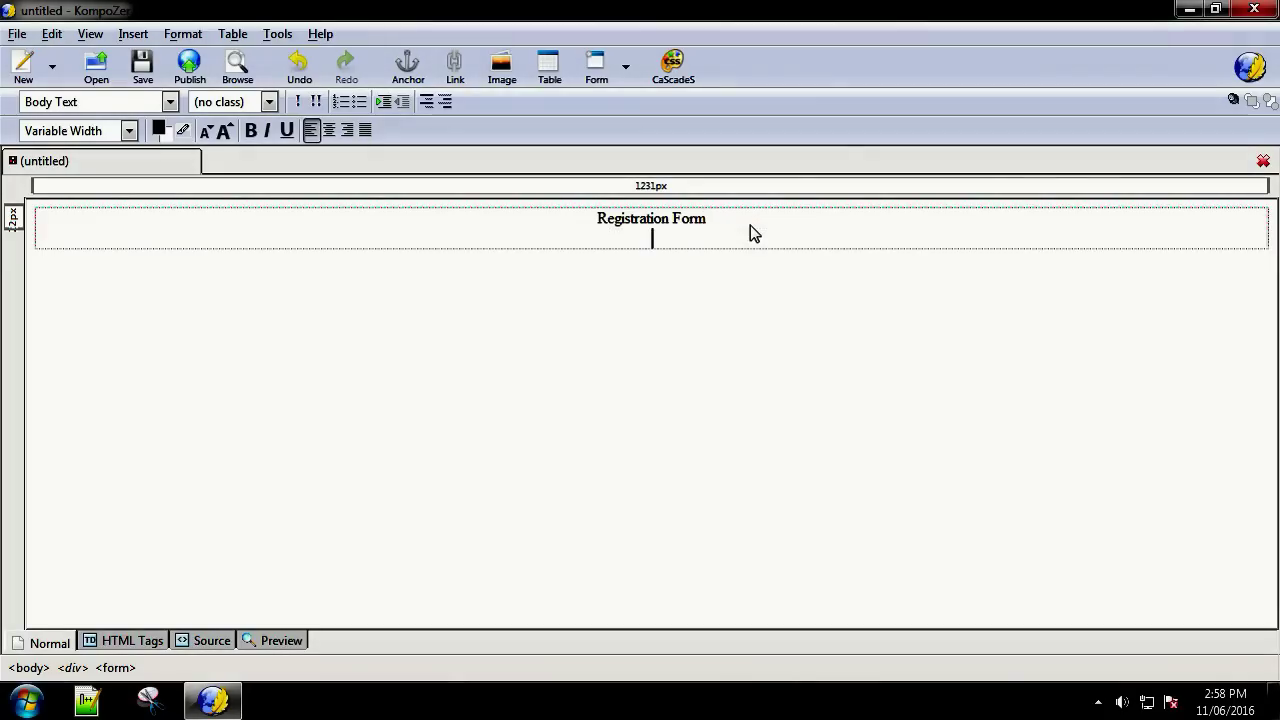
left_click_drag(596, 220, 734, 222)
left_click(170, 101)
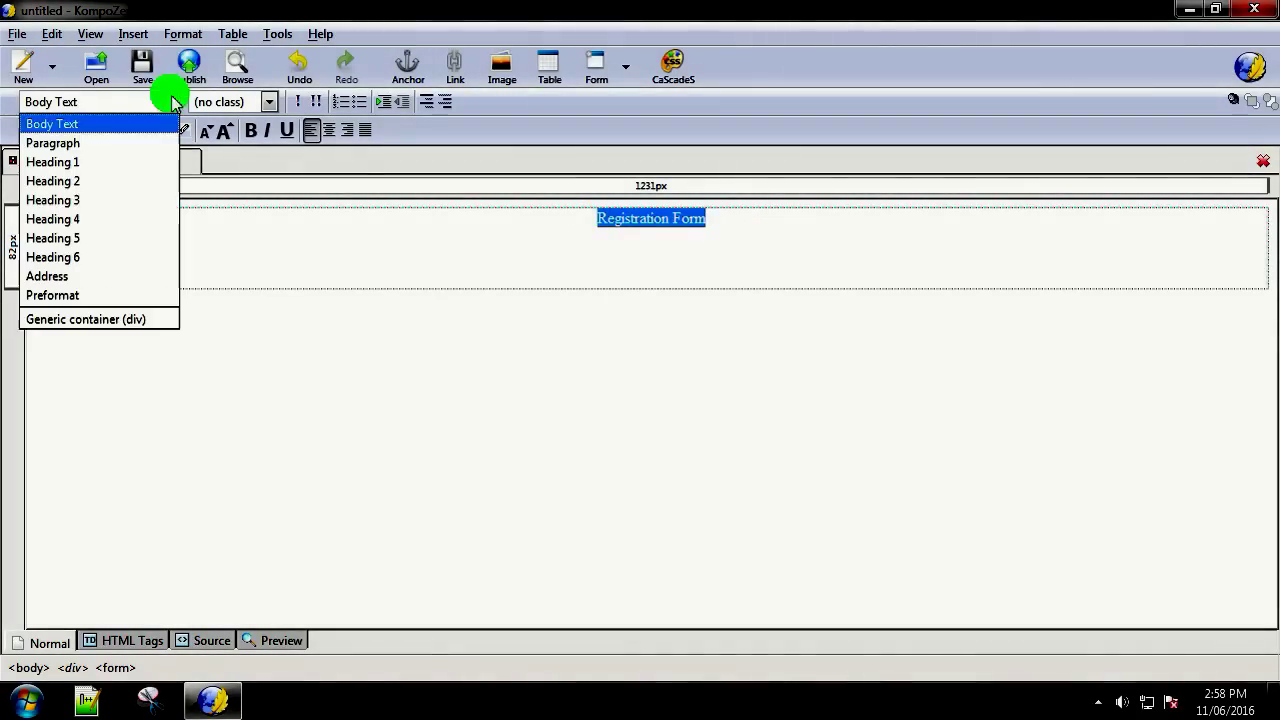
left_click(110, 185)
Step: Below the title, add a First Name label followed by a text field named txtFN
left_click(772, 241)
key("Return")
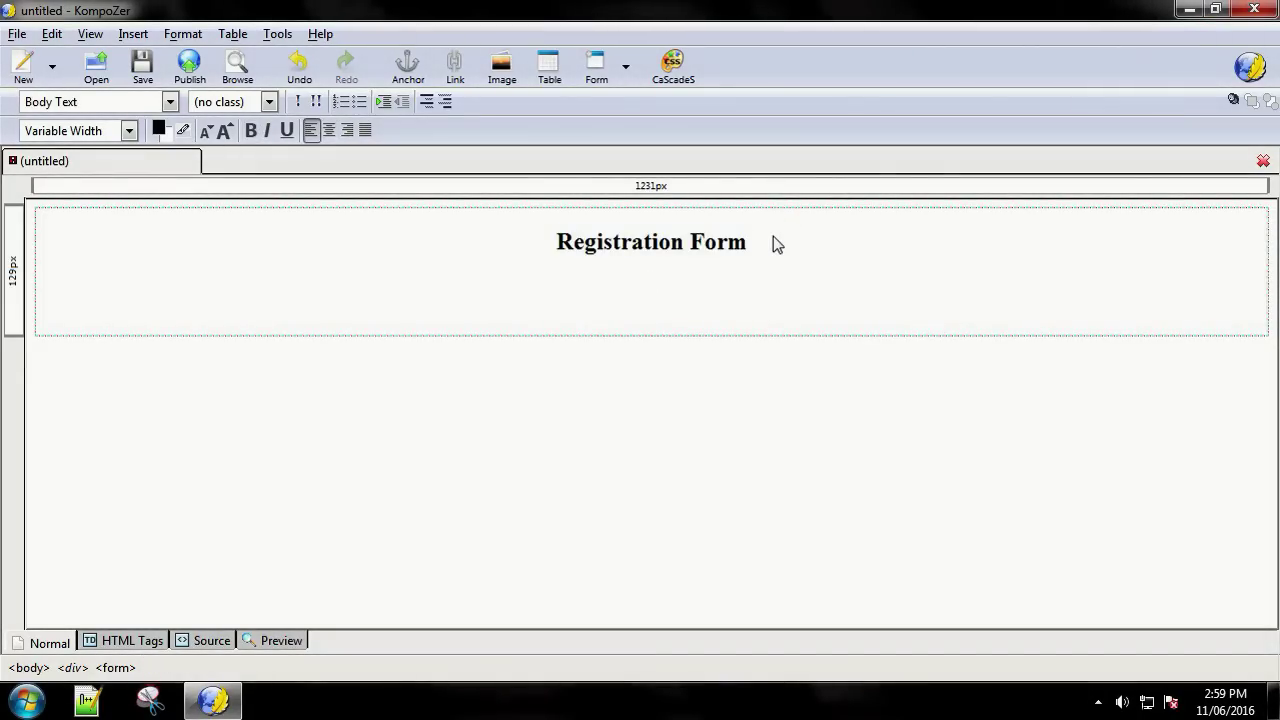
type("First Name")
left_click(624, 66)
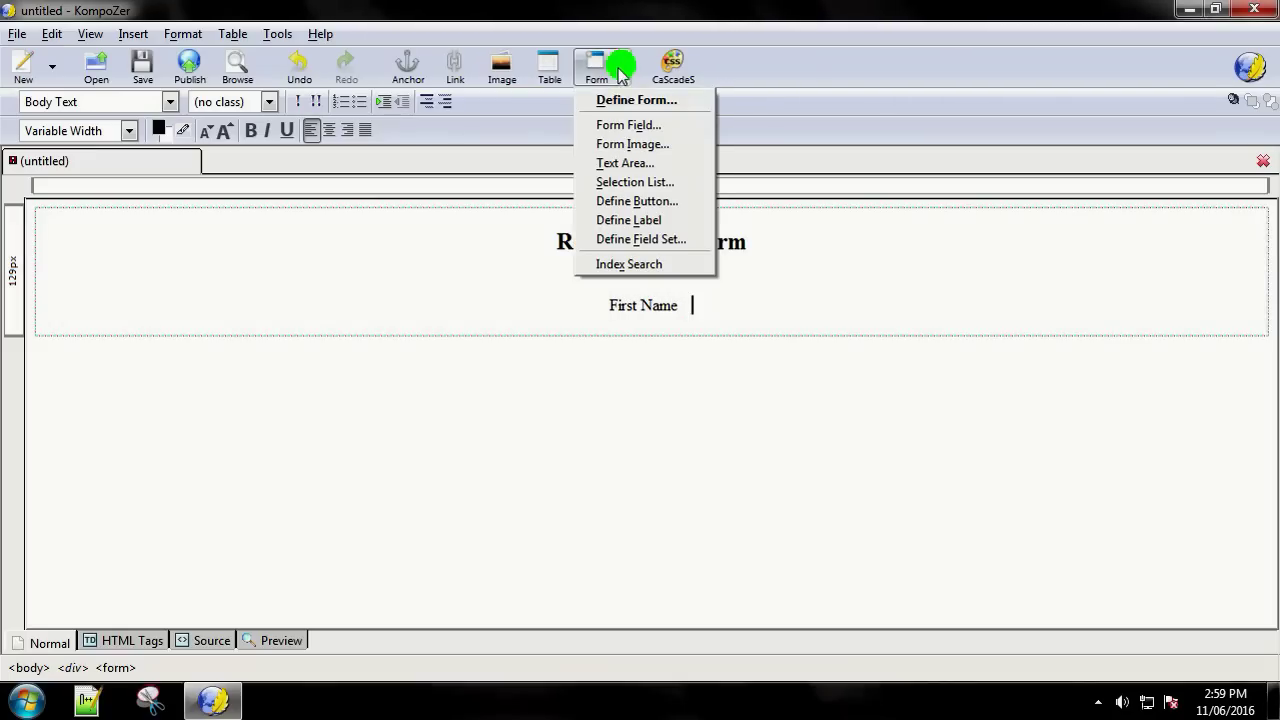
left_click(630, 126)
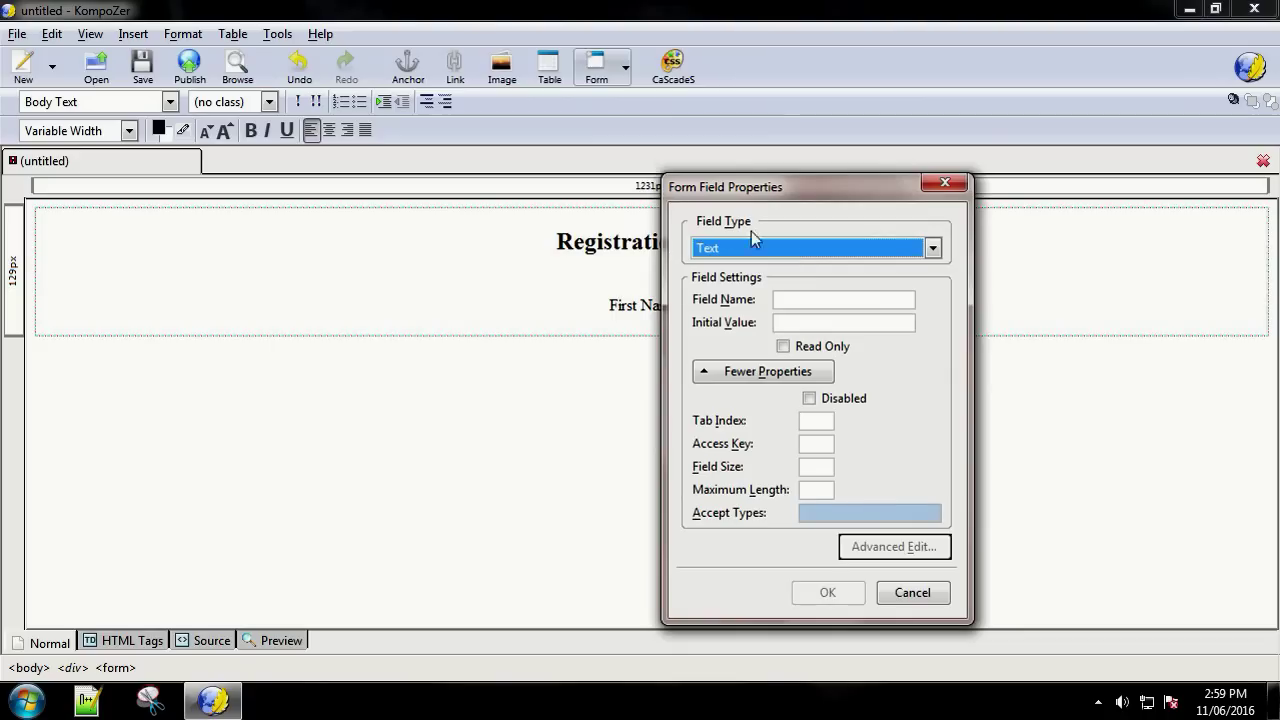
left_click(804, 291)
type("txtFN")
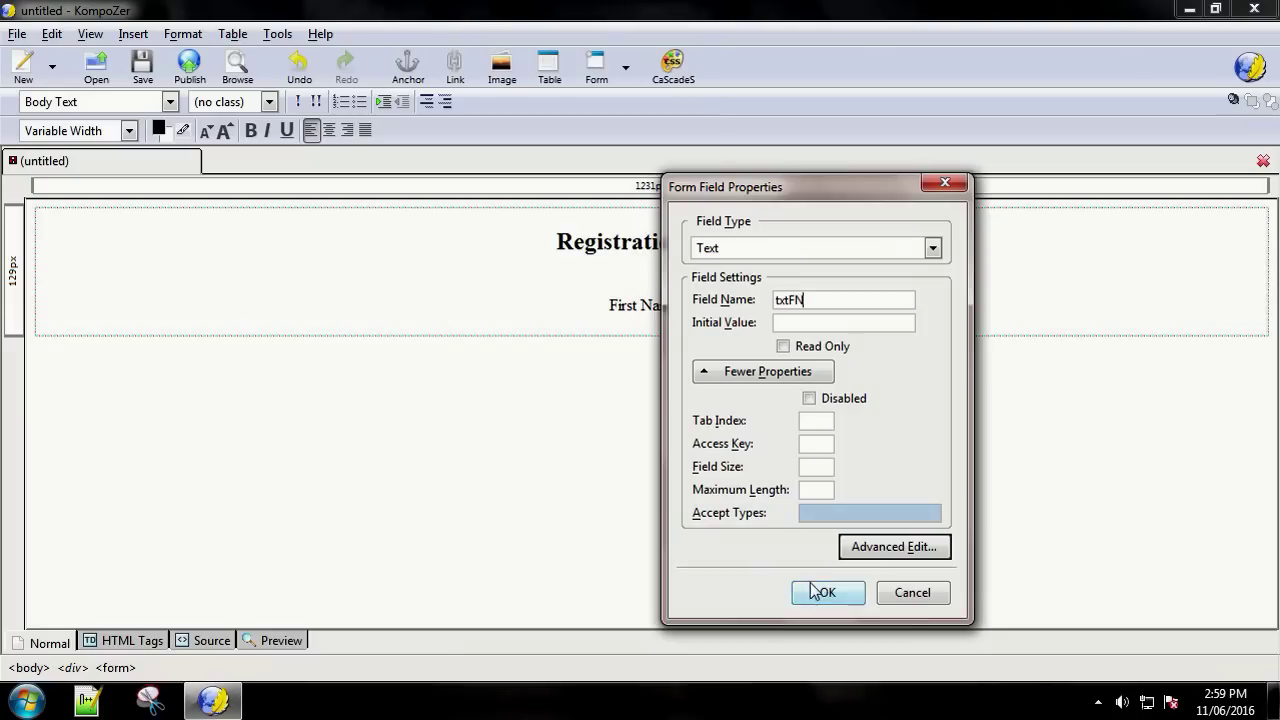
left_click(827, 592)
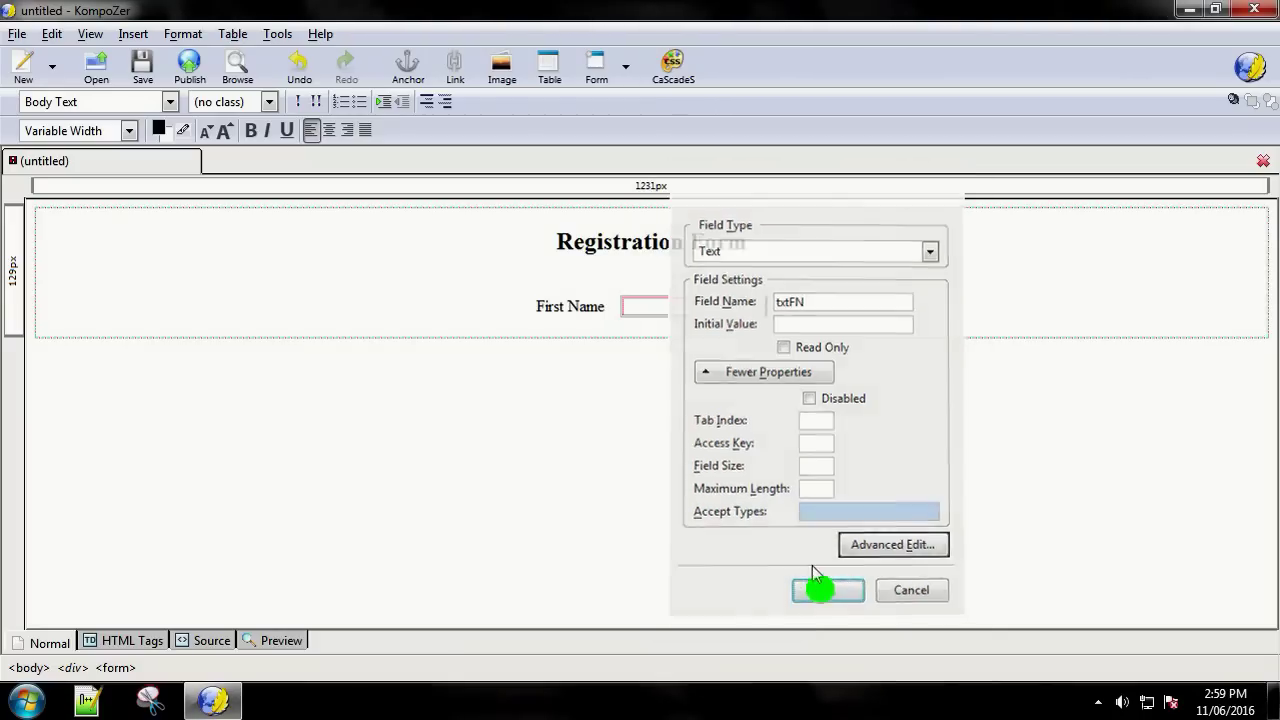
Step: Add a Last Name label with a text field named txtLN below First Name, spacing it to align with the field above
key("Return")
key("Return")
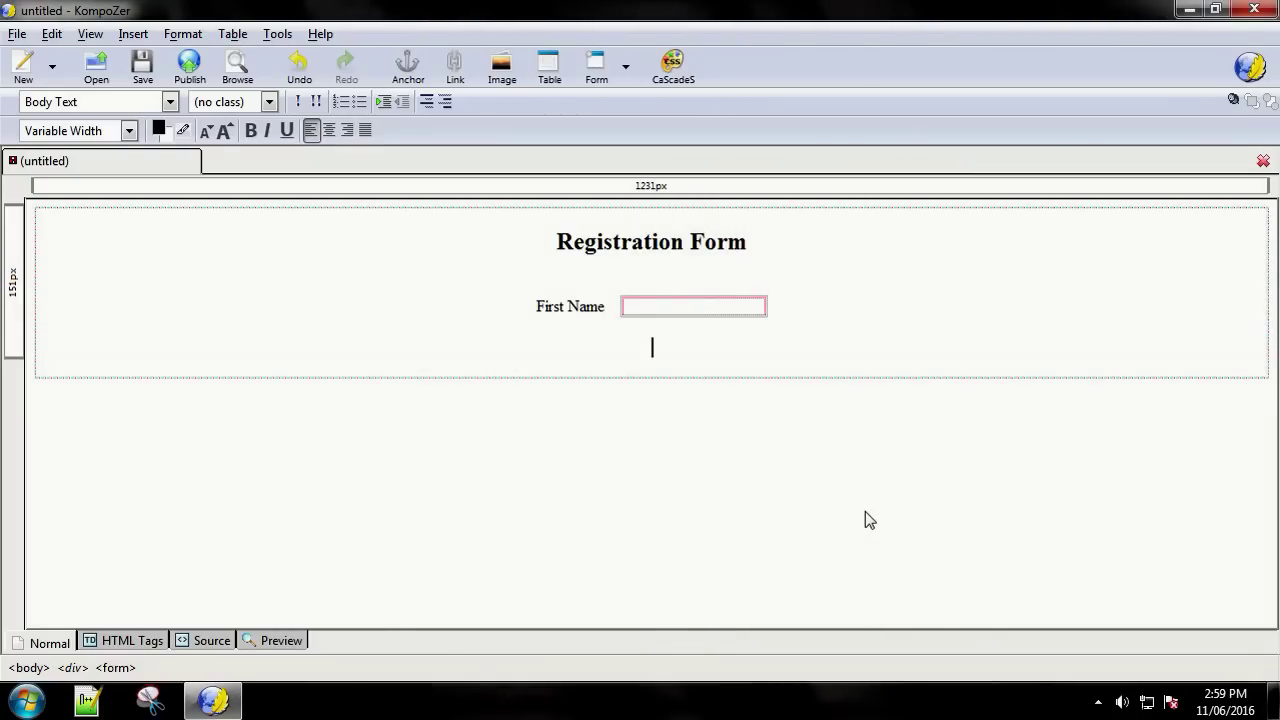
type("Last")
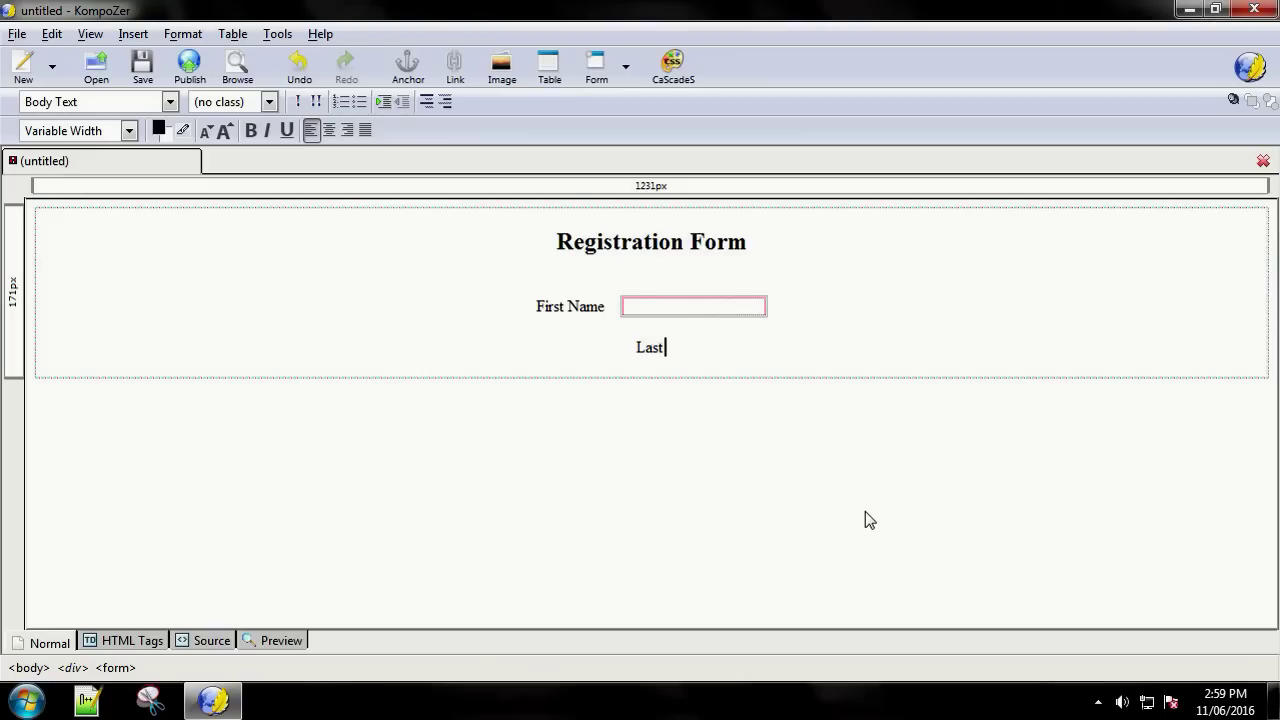
type(" Name")
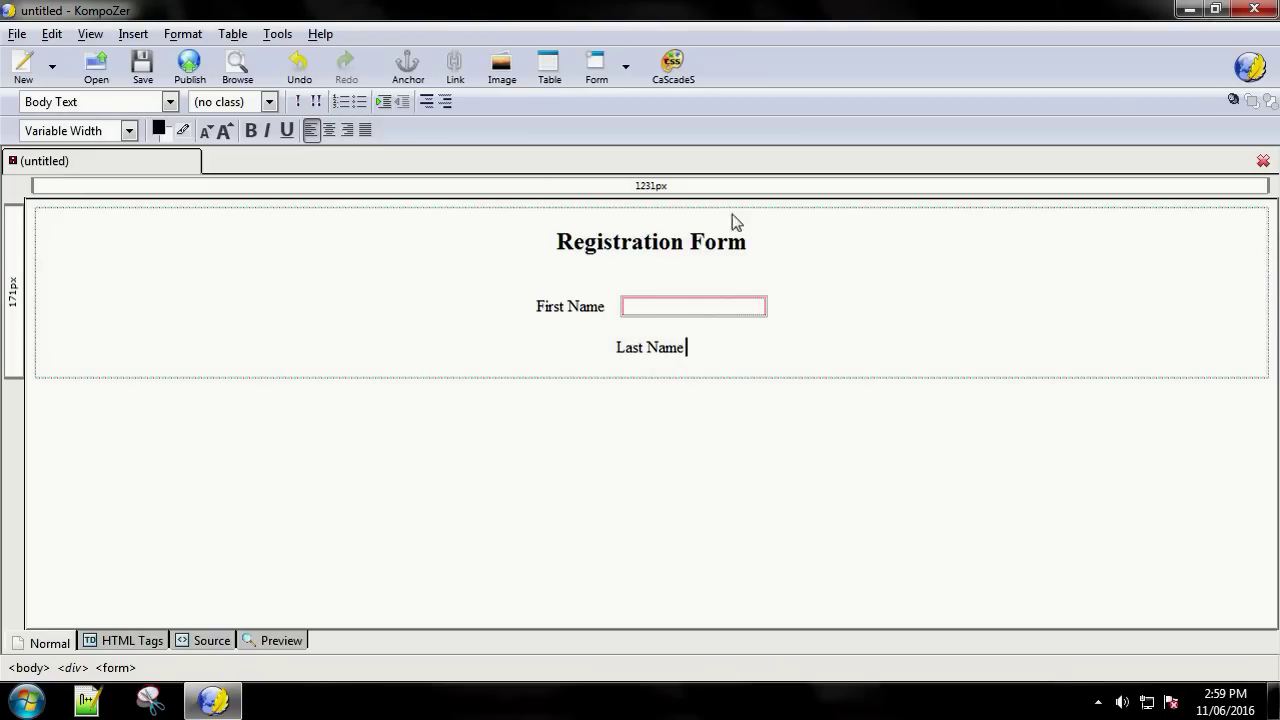
left_click(624, 66)
left_click(634, 125)
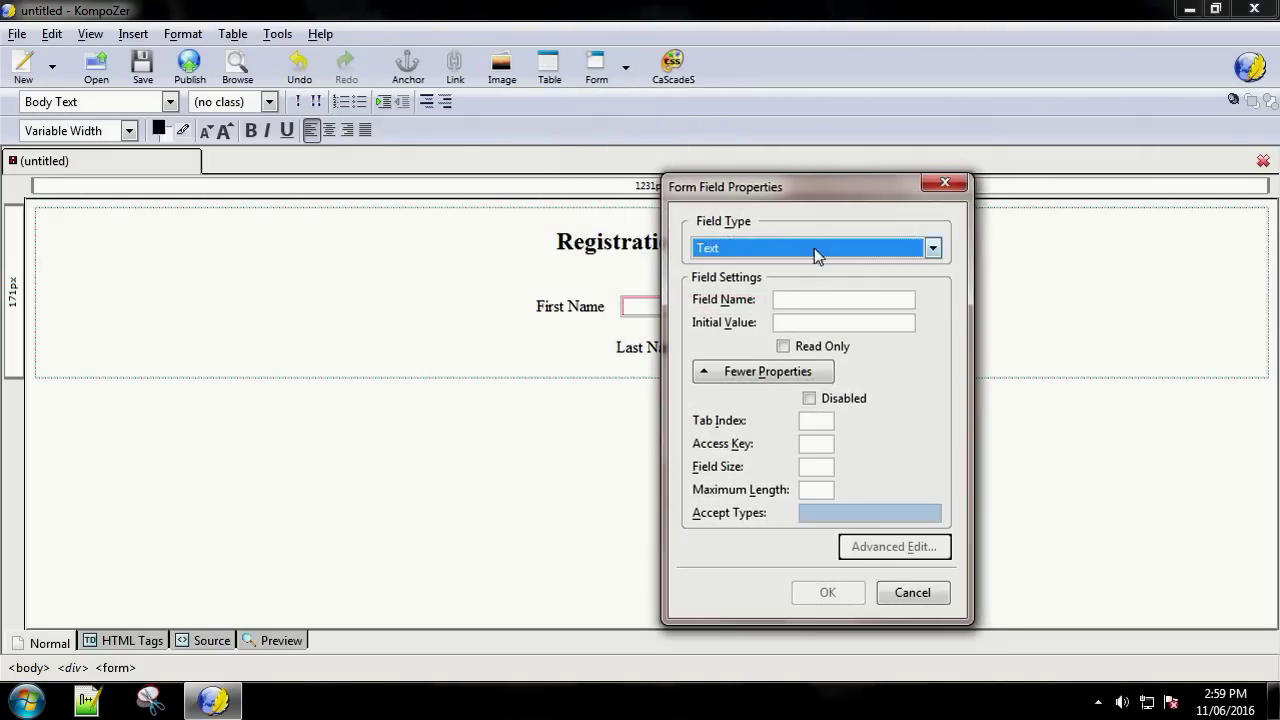
left_click(831, 298)
type("txtLN")
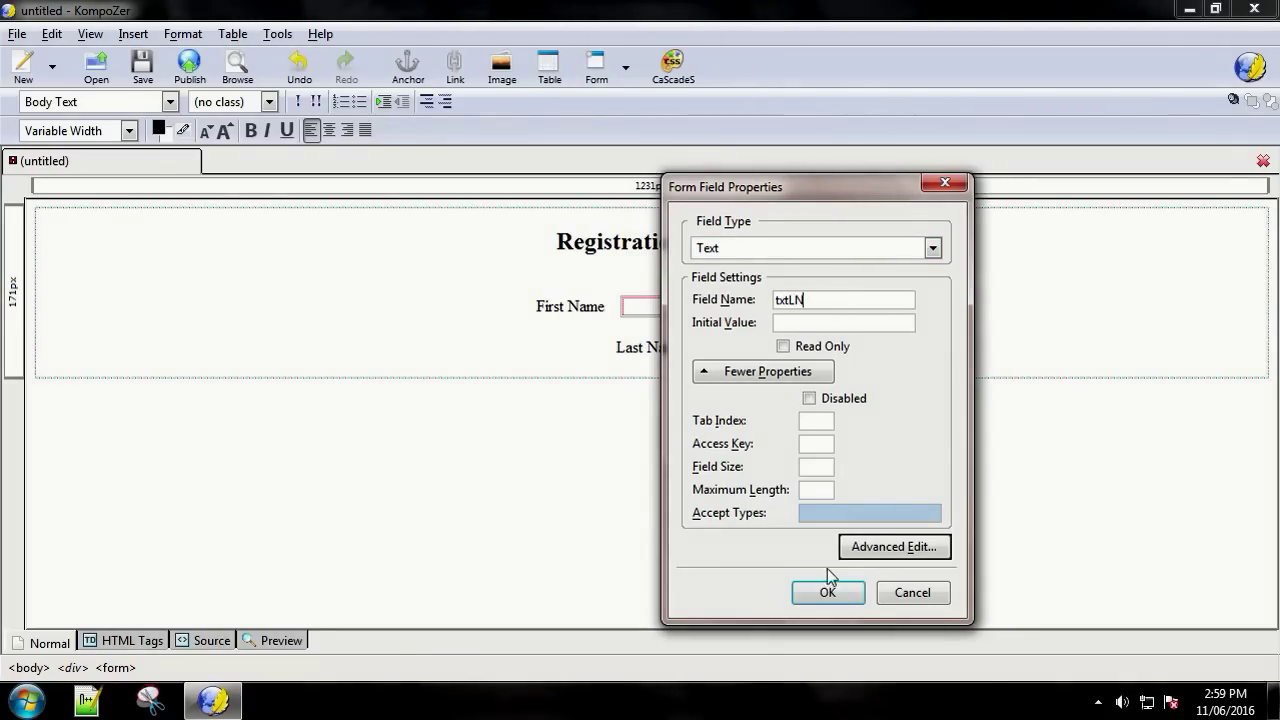
left_click(828, 591)
key("Return")
left_click(612, 348)
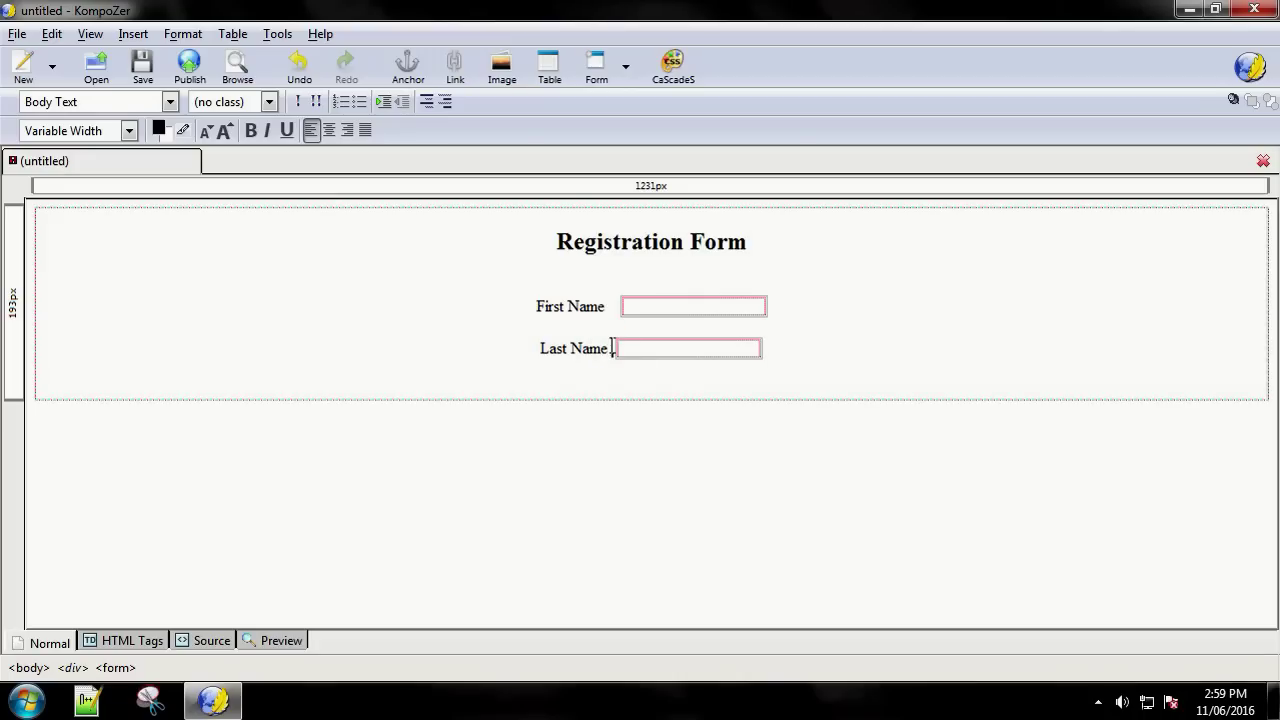
left_click(832, 350)
Step: Below the Last Name row, add a Middle Name label followed by a text field named txtMN
key("Return")
key("Return")
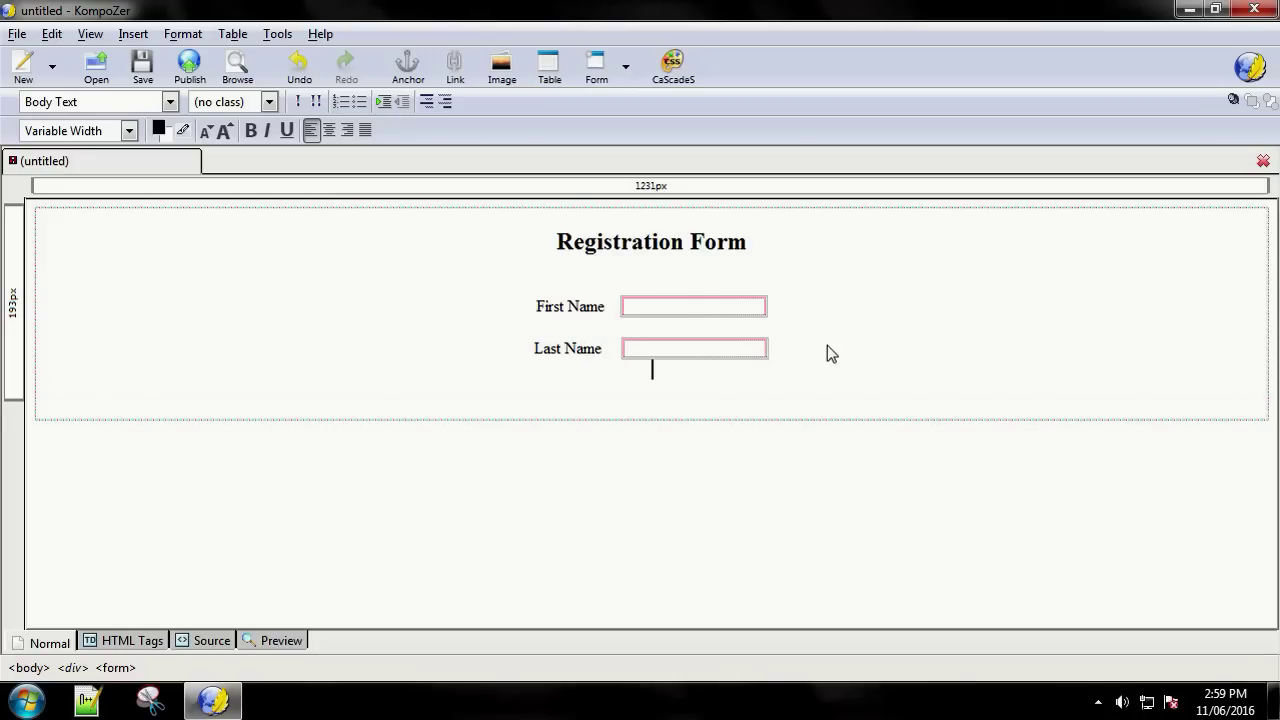
type("M")
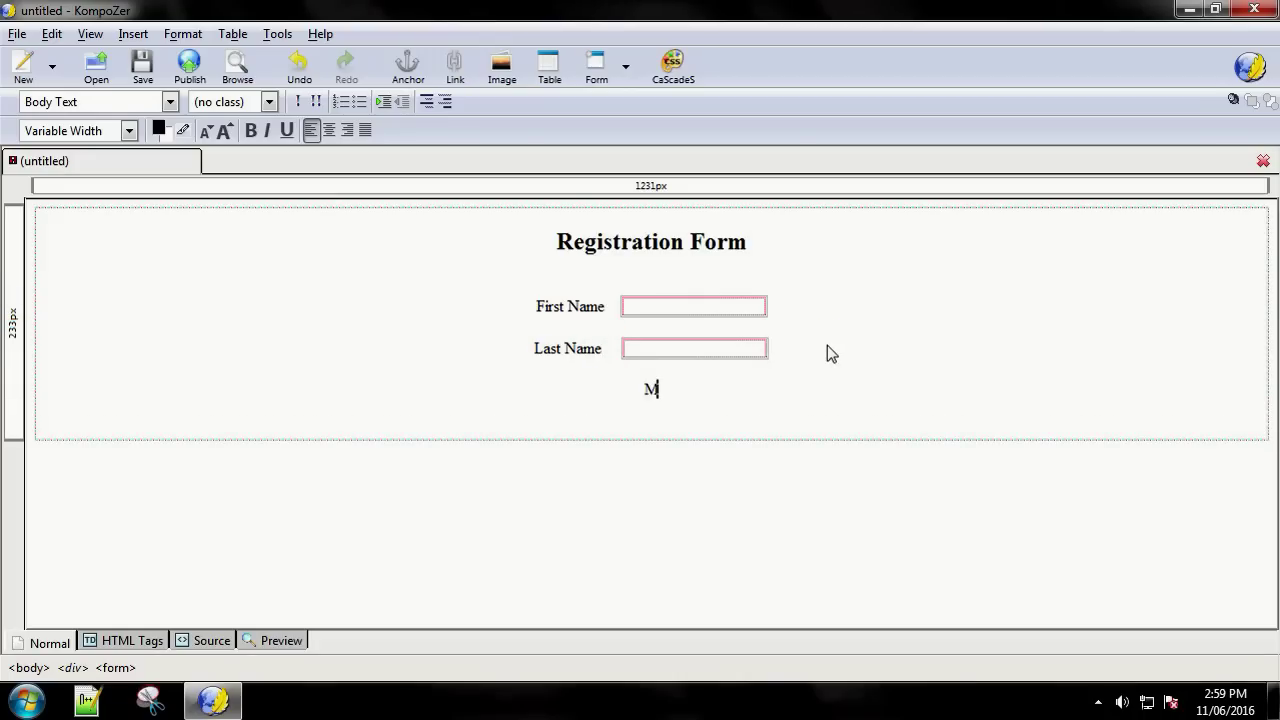
type("iddle Name")
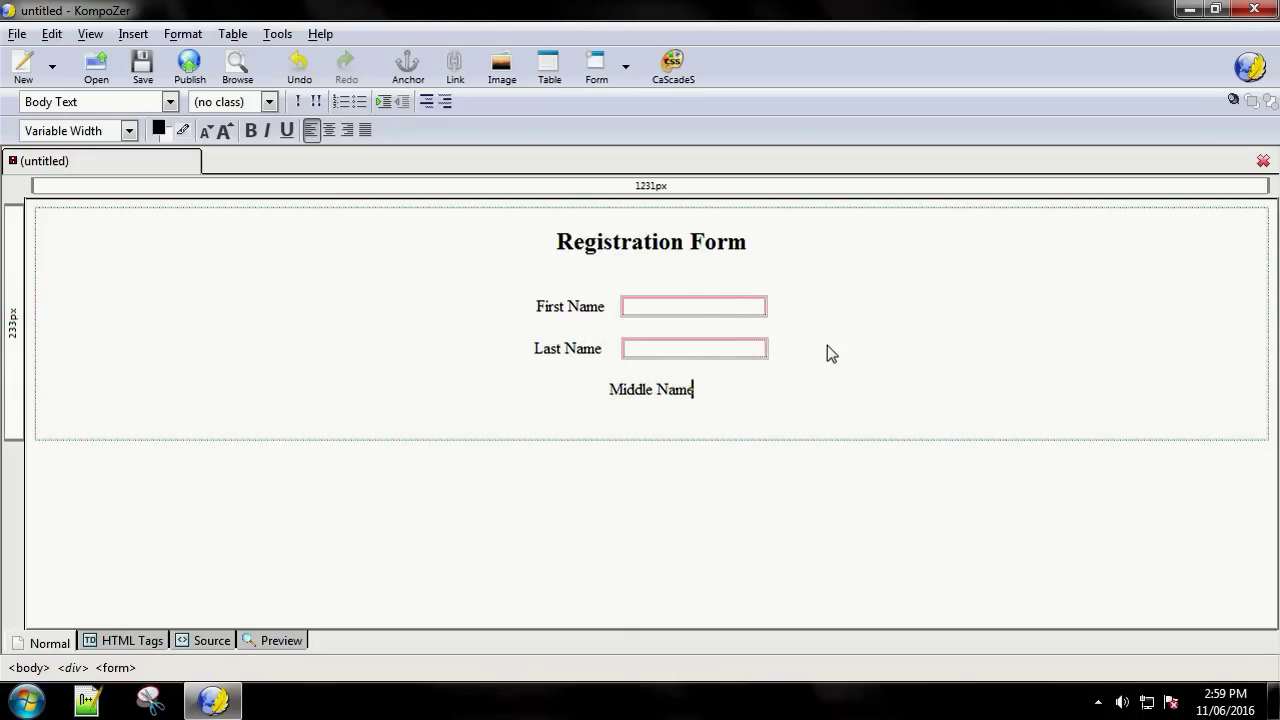
left_click(626, 67)
left_click(640, 124)
left_click(797, 297)
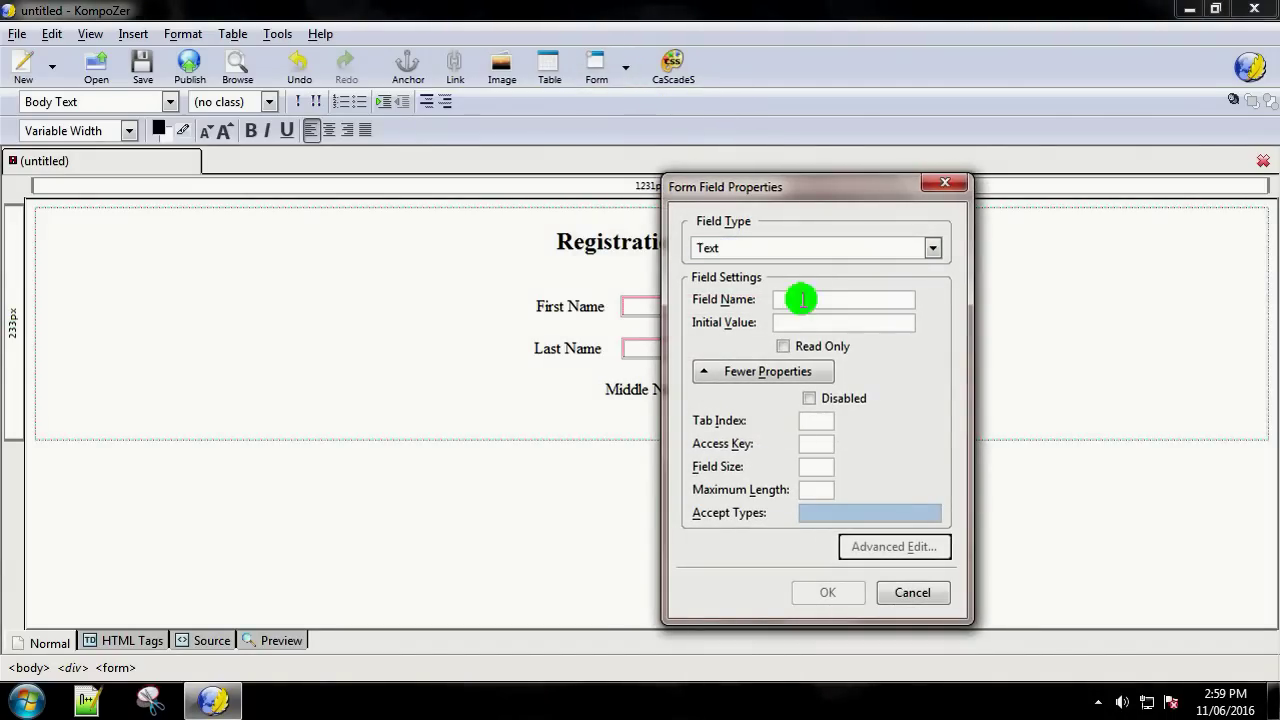
type("txtMN")
left_click(835, 597)
Step: Add a Gender row with a radio button in group gen, field value Male, and label the option Male
key("Return")
type("Gender")
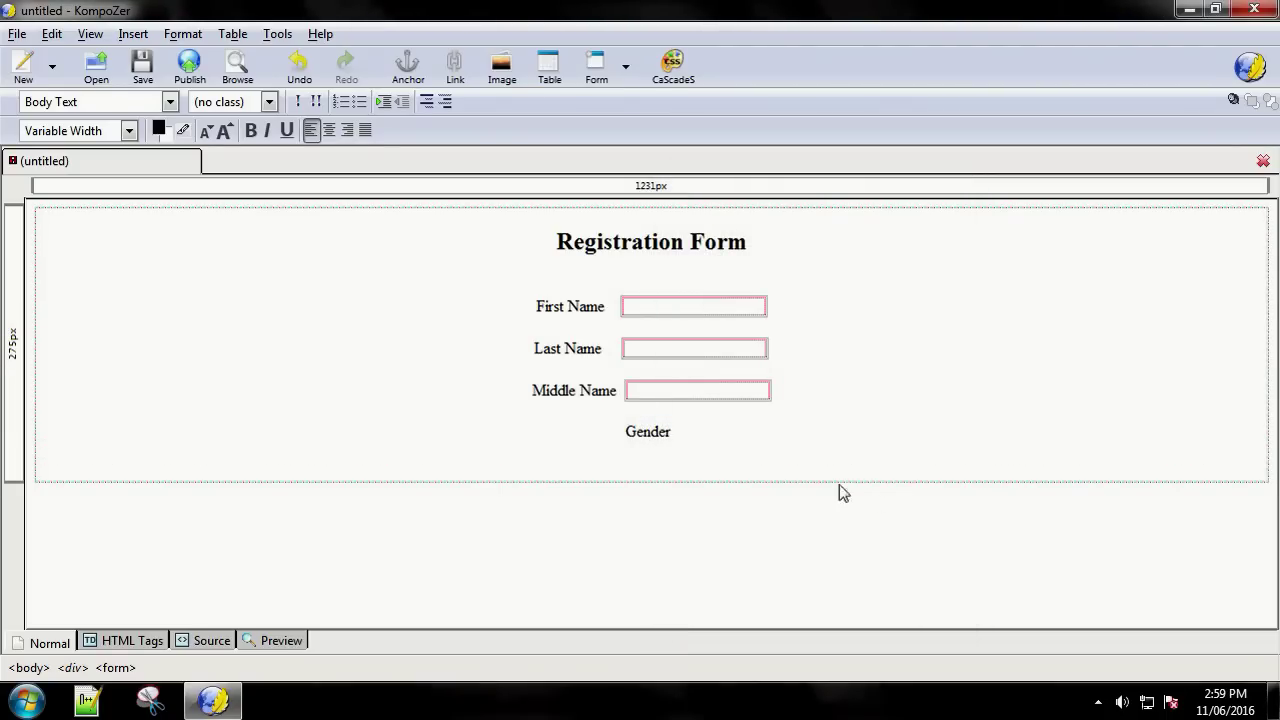
left_click(626, 66)
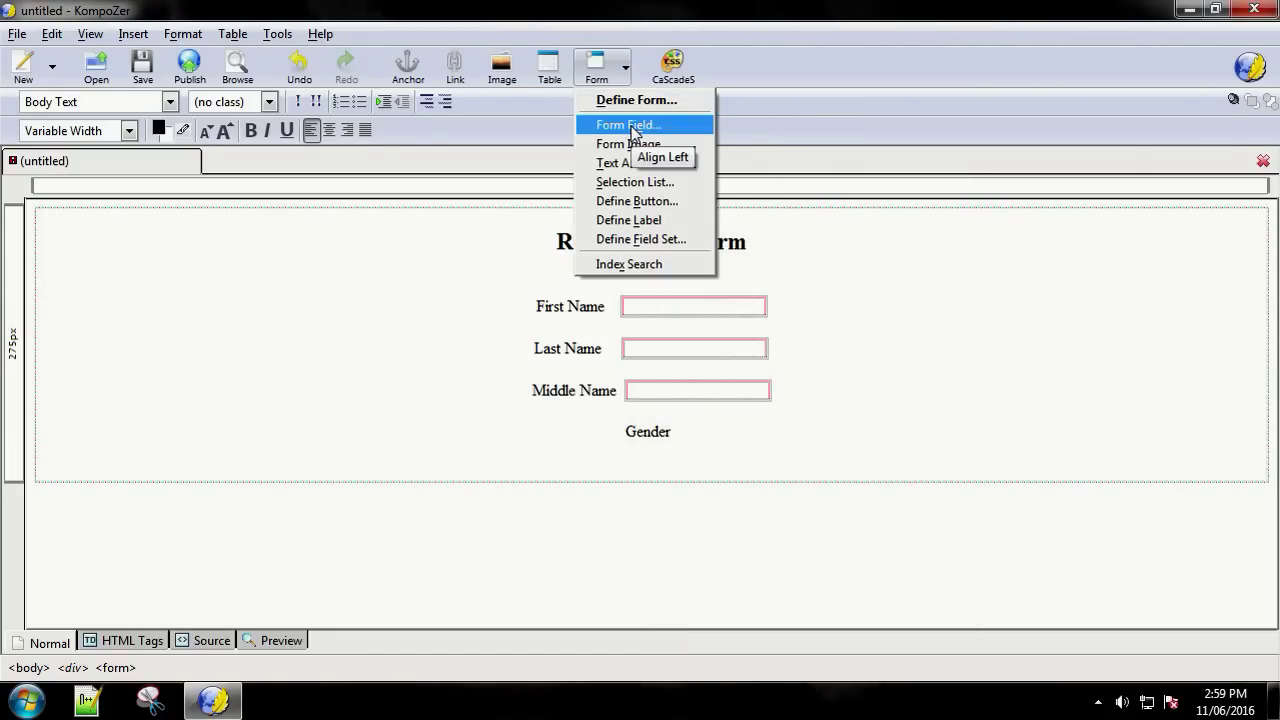
left_click(632, 128)
left_click(726, 249)
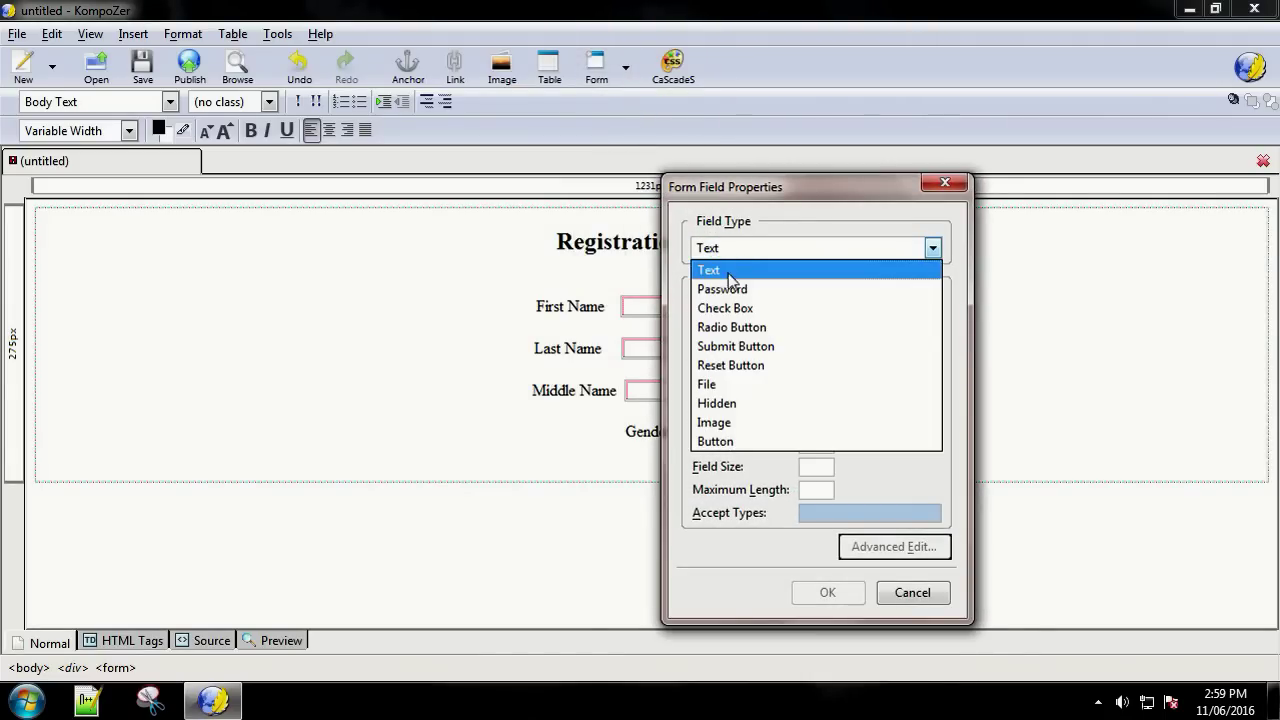
left_click(745, 328)
left_click(843, 298)
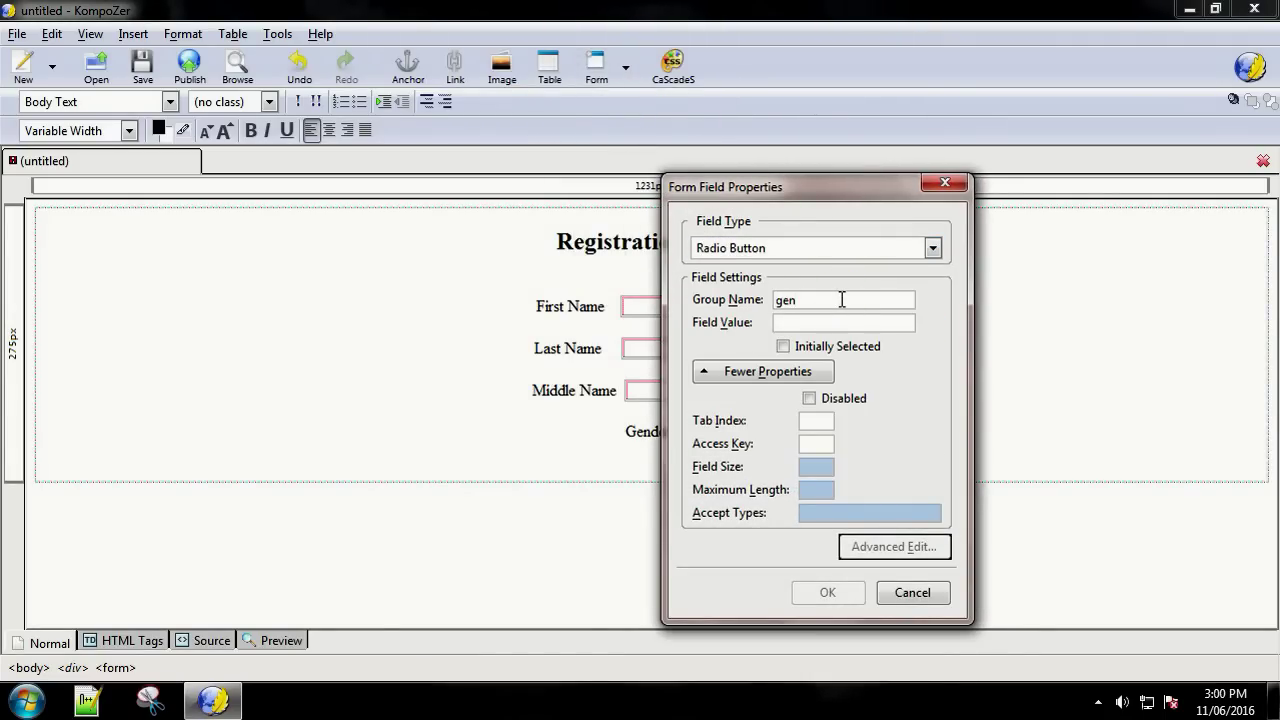
left_click(825, 320)
type("m")
key("BackSpace")
type("Male")
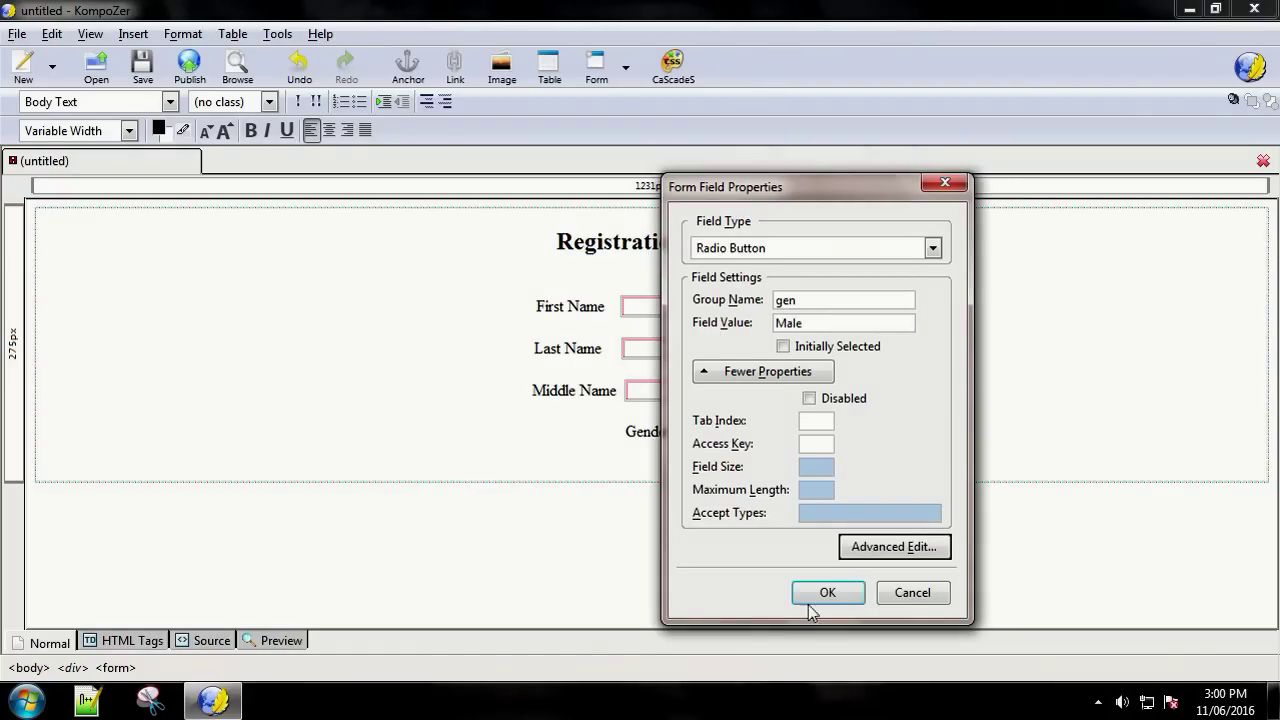
left_click(812, 596)
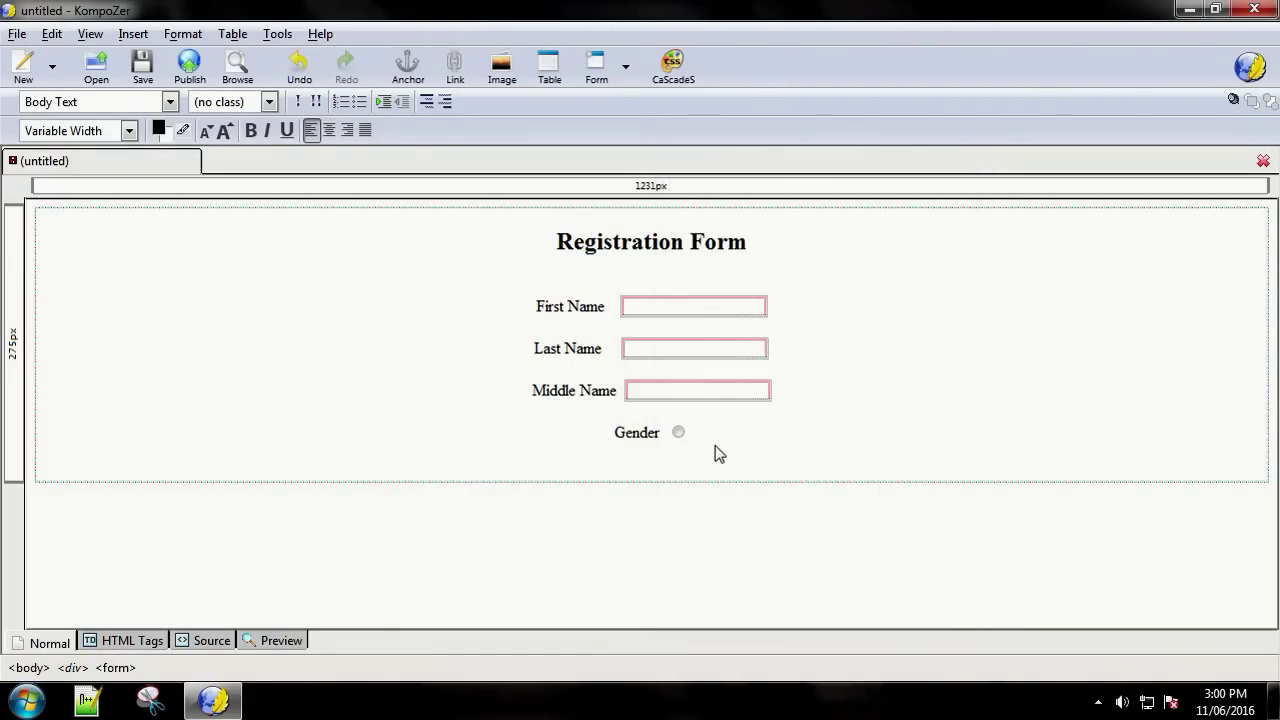
type("Male")
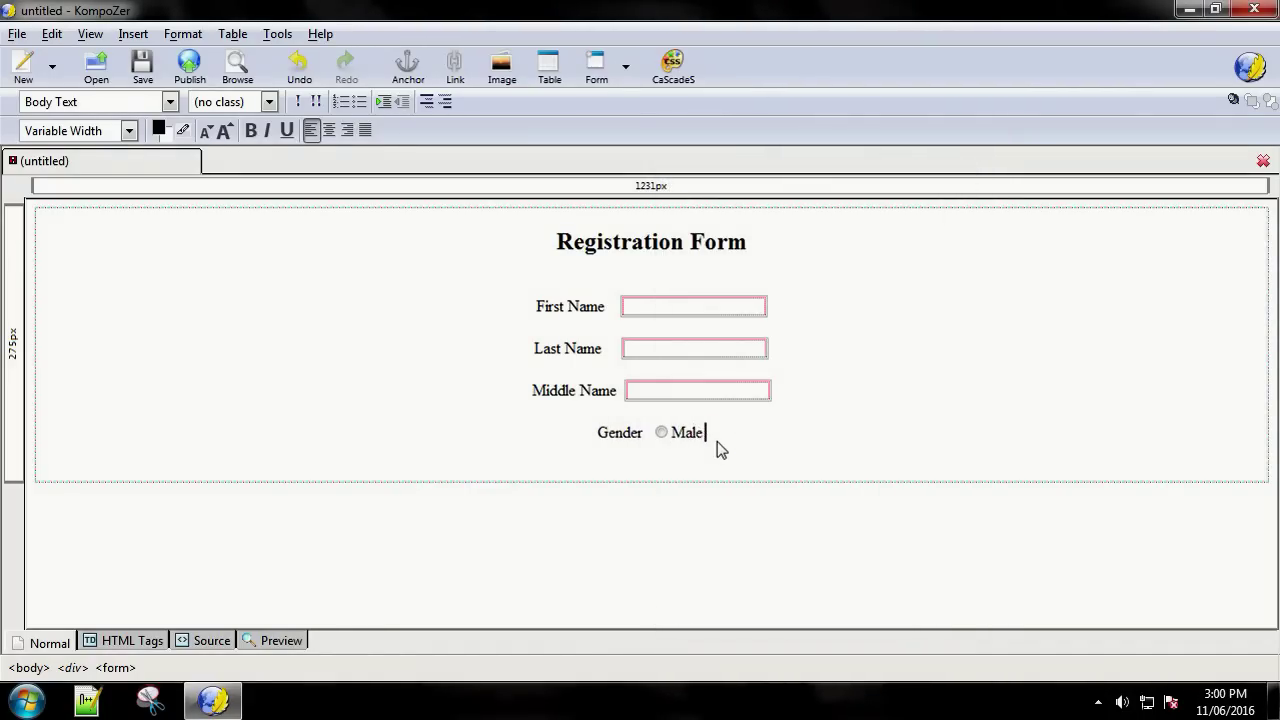
Step: Add a second radio button in group gen after Male, with field value Female, and label the option Female
left_click(625, 66)
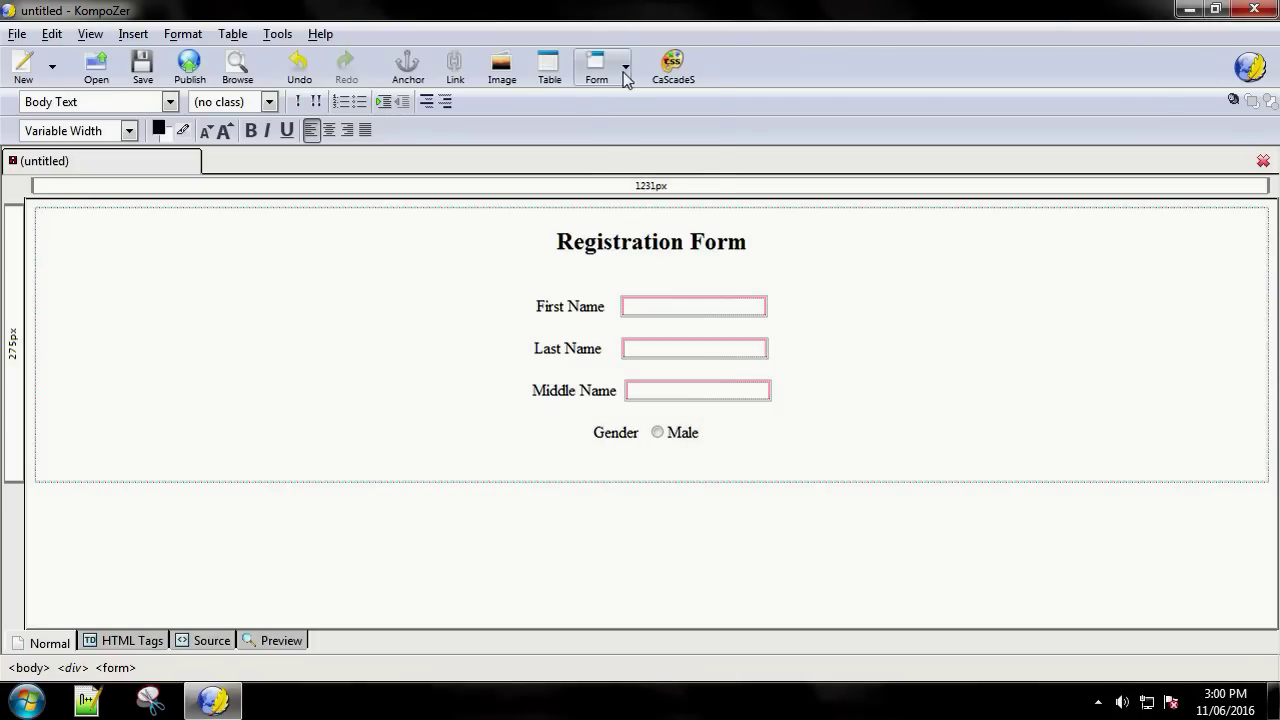
left_click(631, 128)
left_click(751, 248)
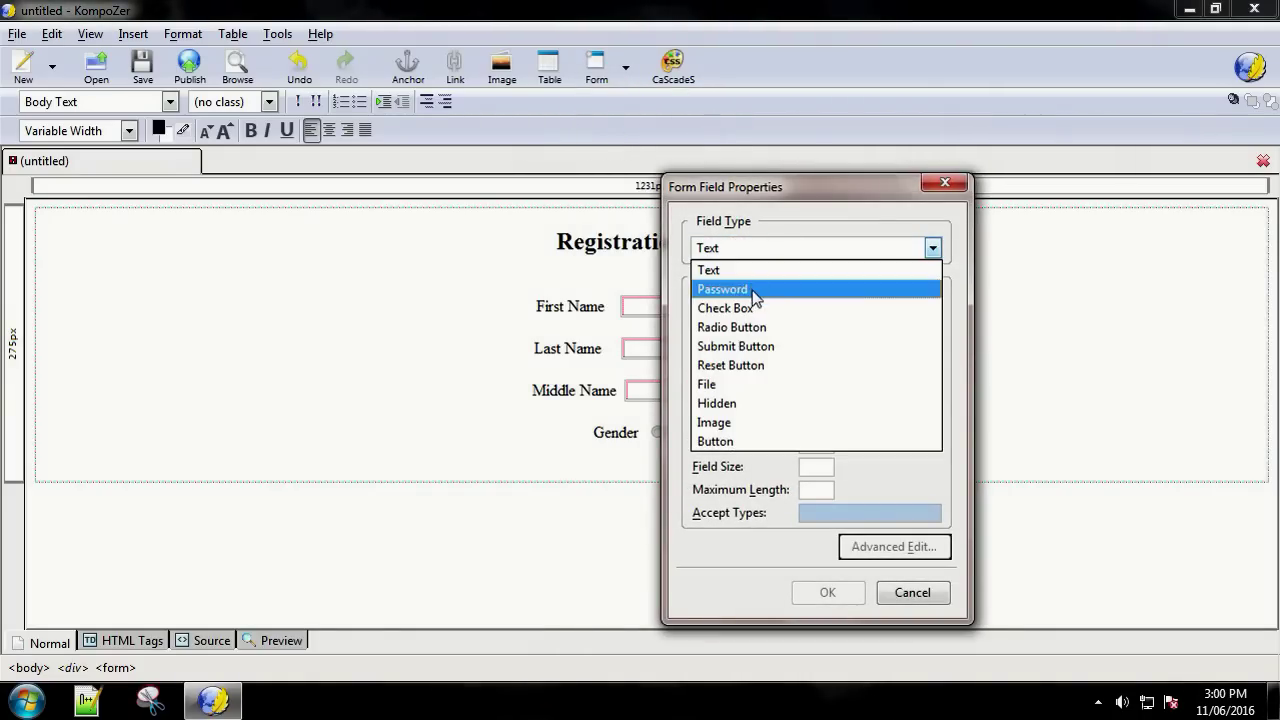
left_click(767, 329)
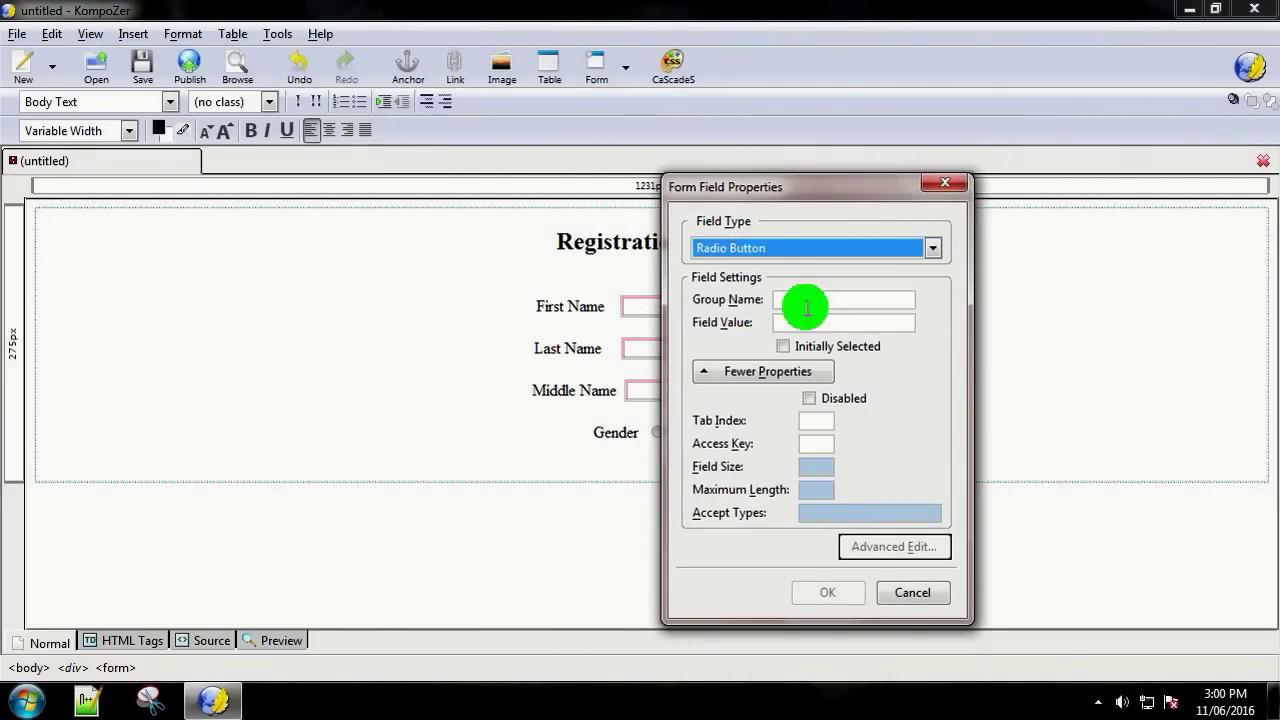
left_click(808, 306)
type("gen")
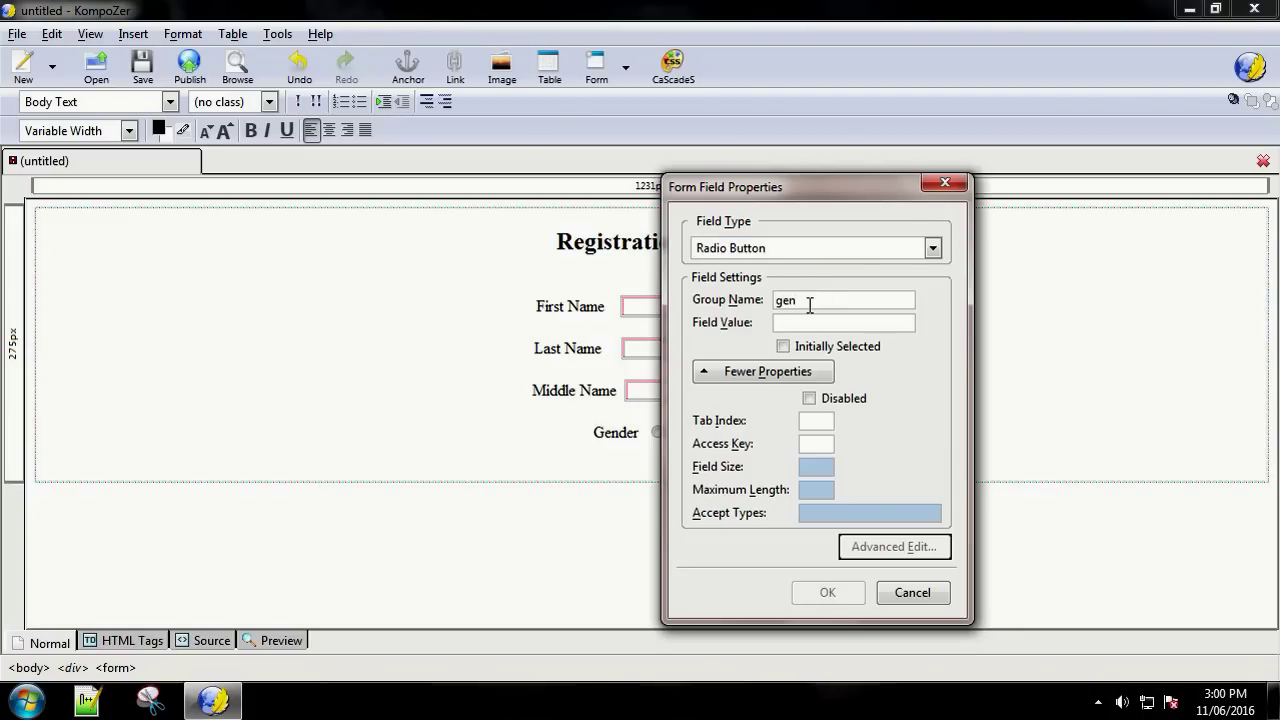
key("Tab")
type("Fe")
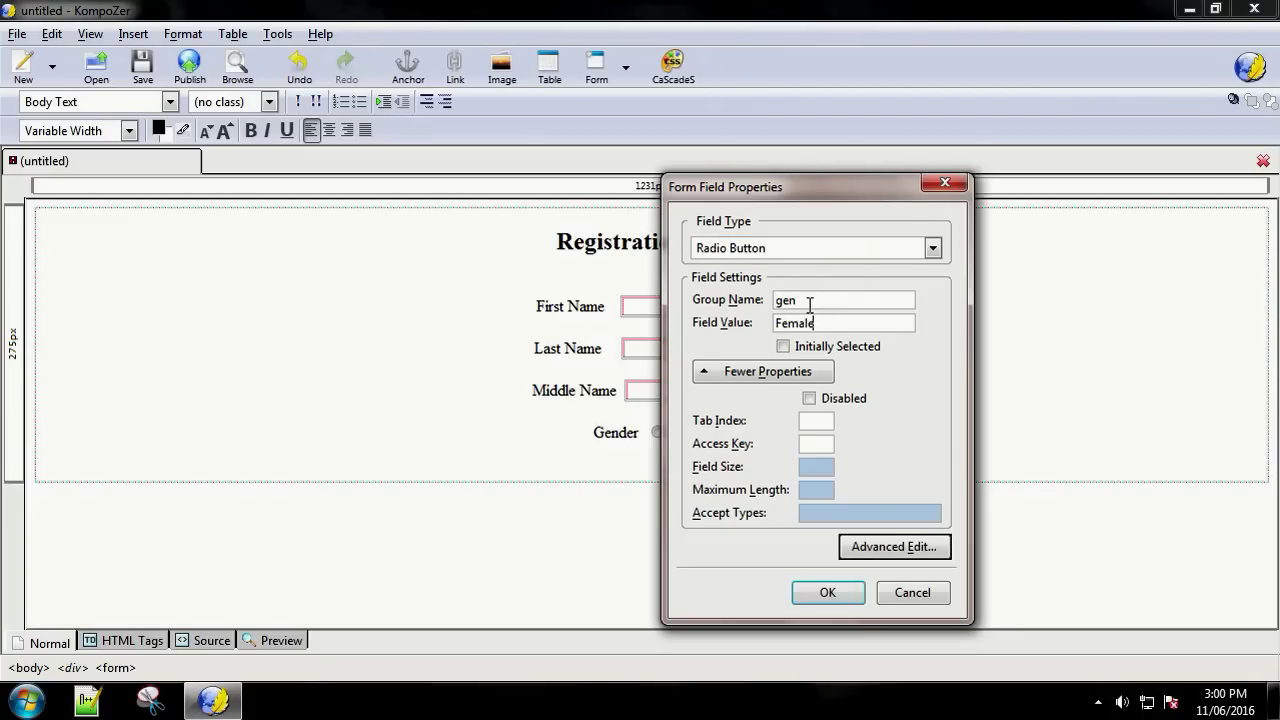
key("ctrl+a")
key("ctrl+c")
left_click(828, 592)
key("ctrl+v")
Step: Add a Hobby label on a new line below the Gender row
key("Return")
key("Return")
type("Hobby")
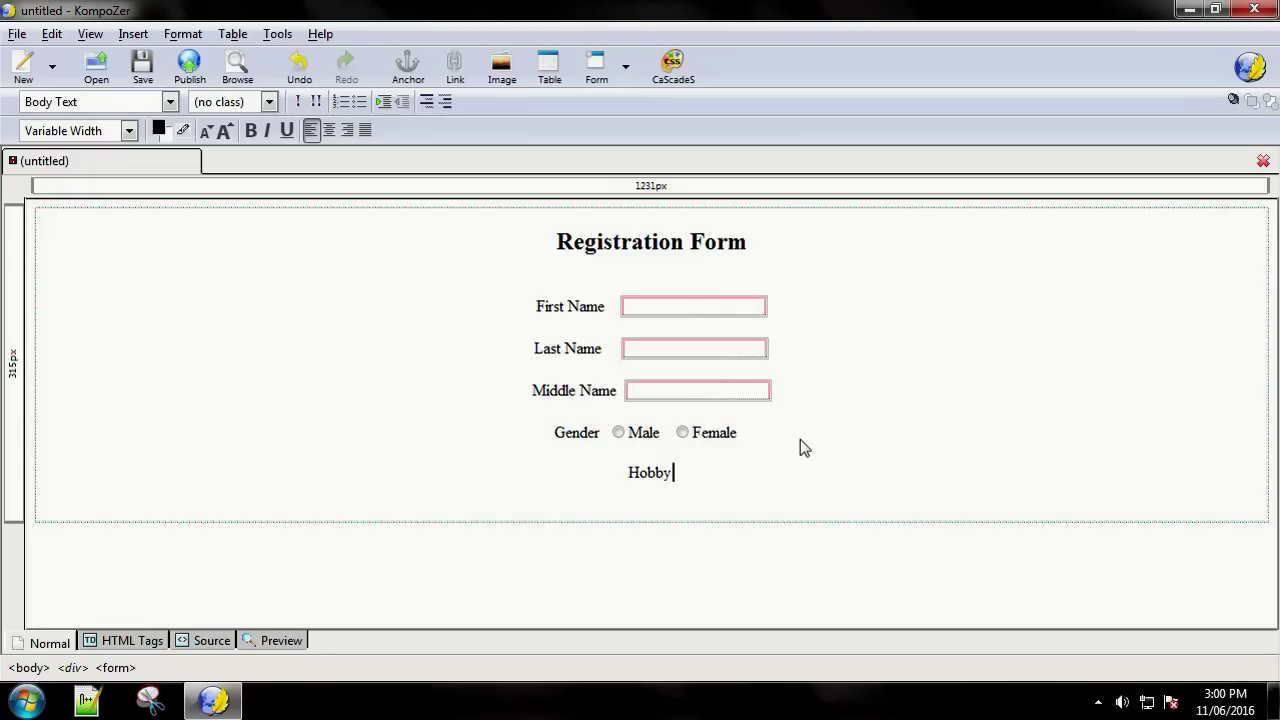
Step: Insert a check box after Hobby with Singing as both field name and field value, and label it Singing
left_click(625, 67)
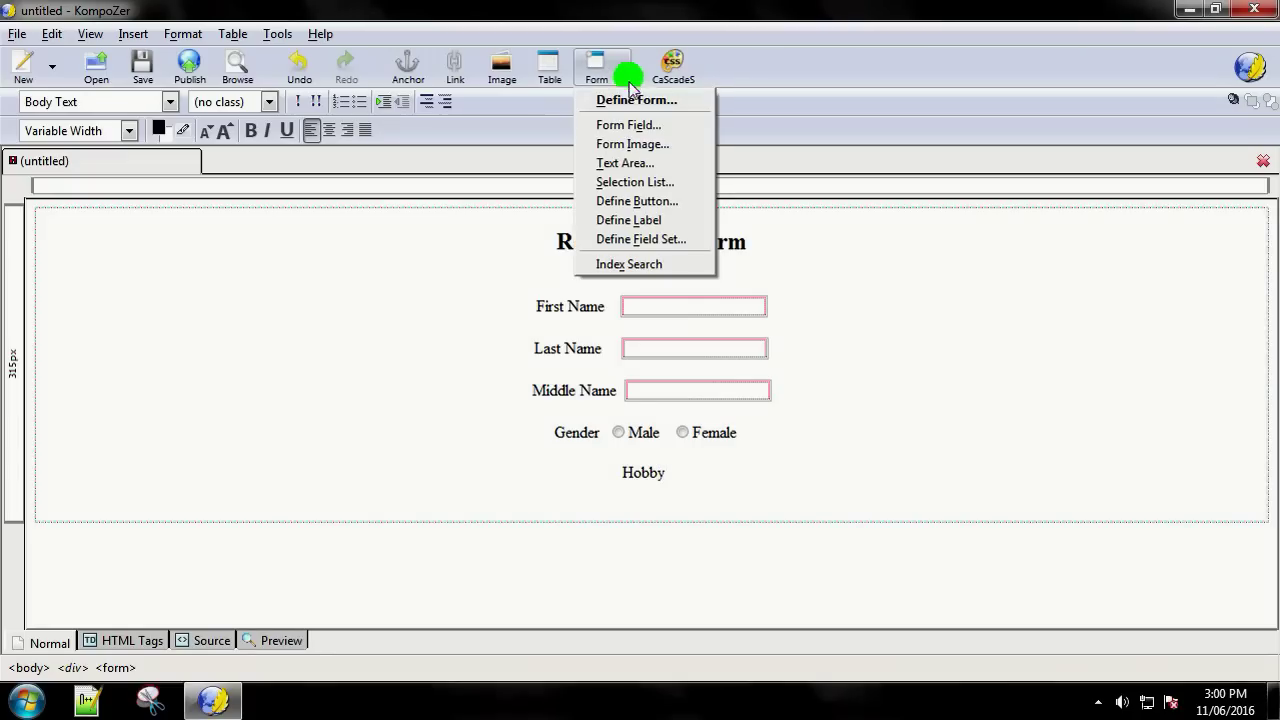
left_click(629, 123)
left_click(725, 247)
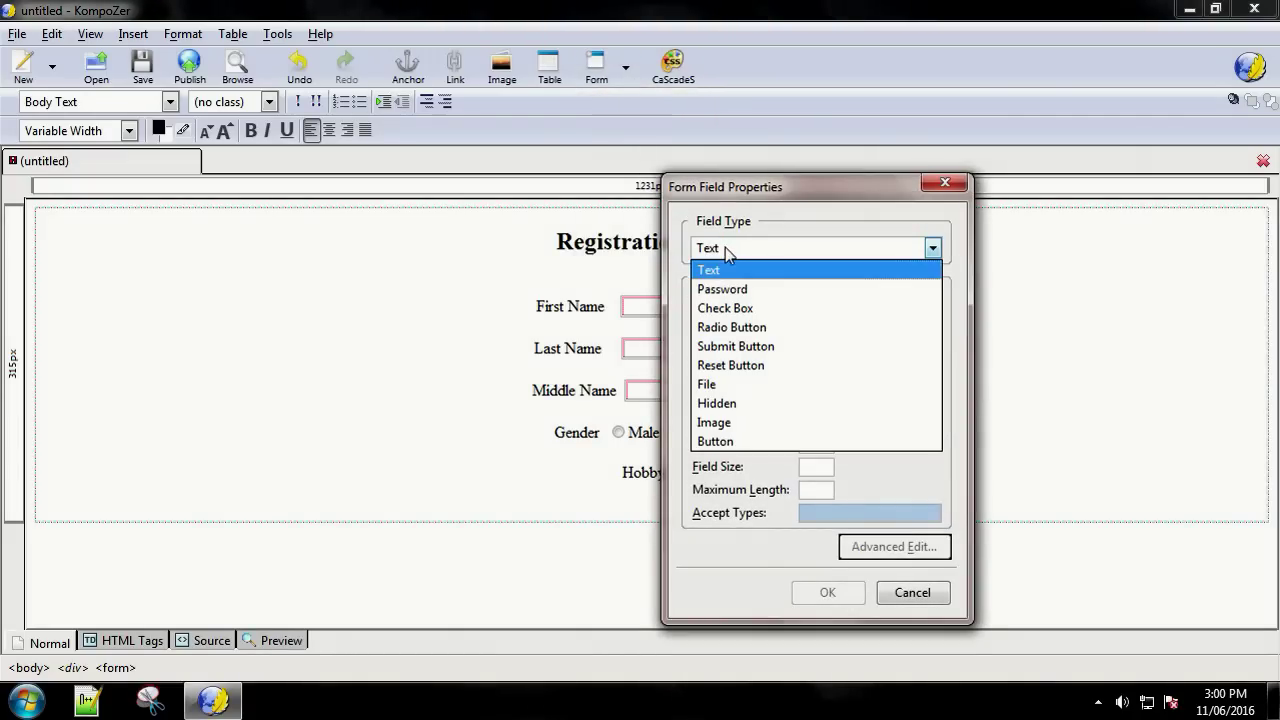
left_click(757, 312)
left_click(811, 300)
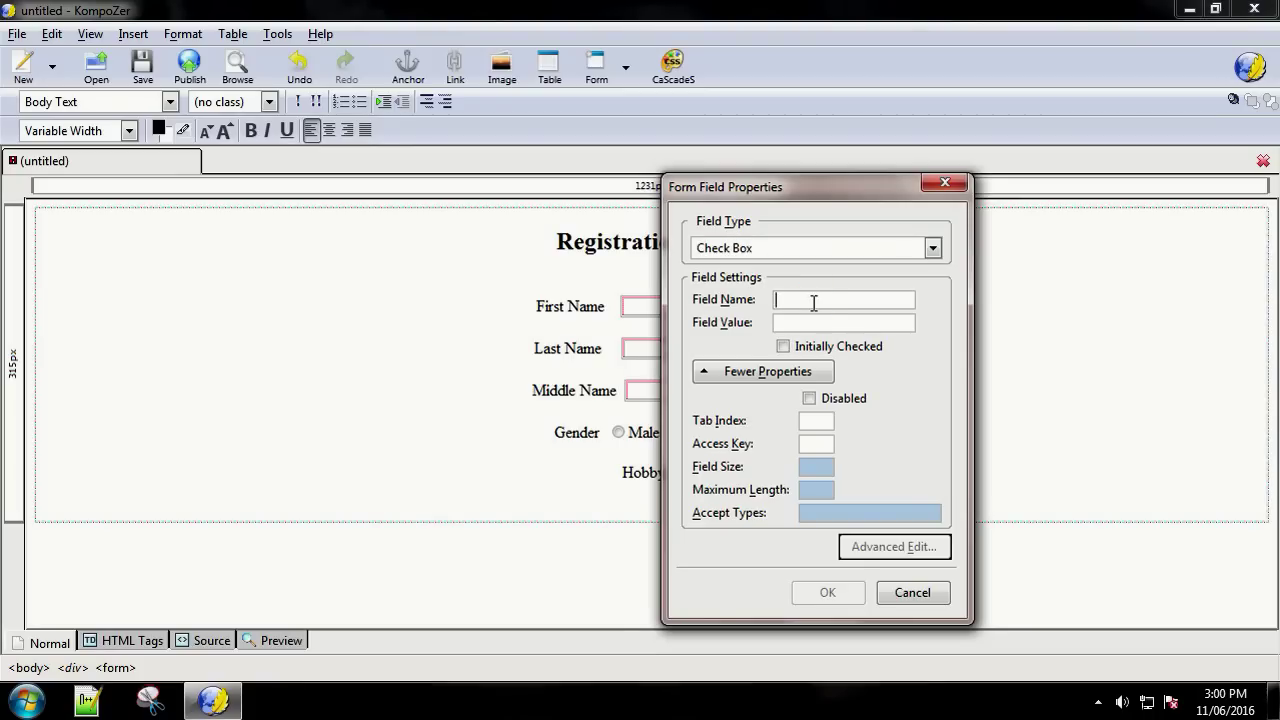
type("Sing")
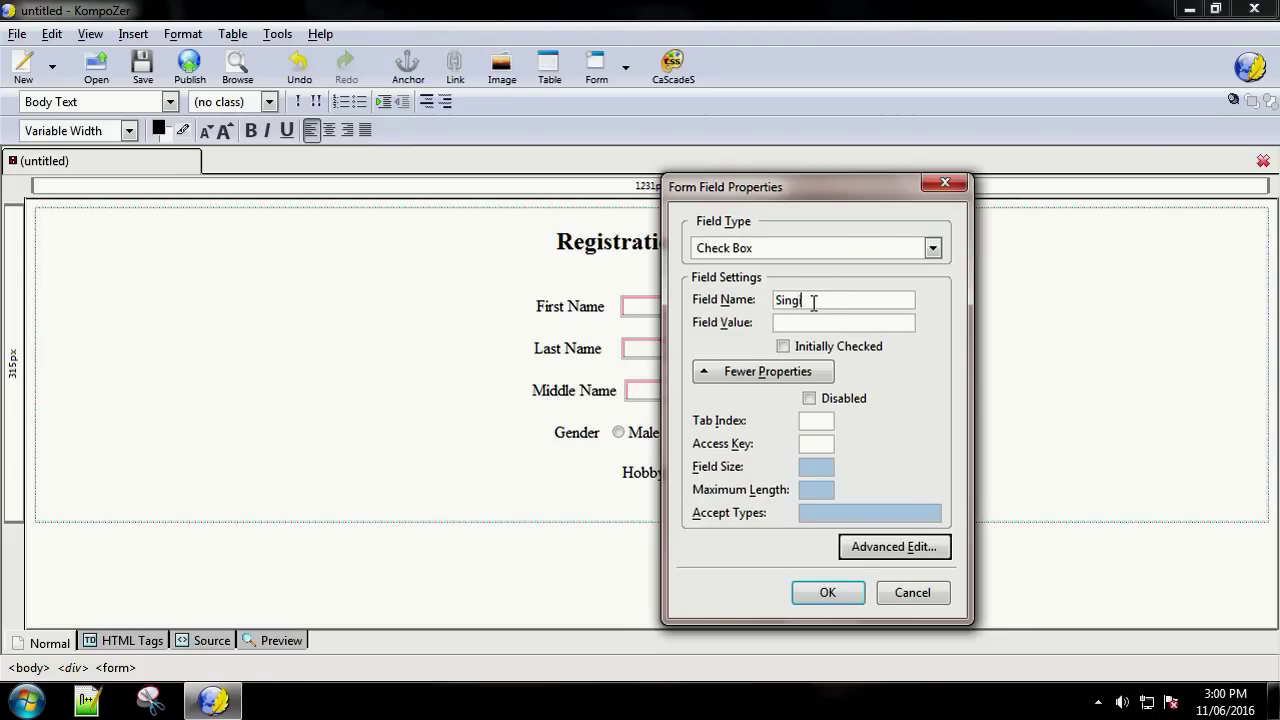
double_click(813, 301)
key("ctrl+c")
left_click(805, 317)
key("ctrl+v")
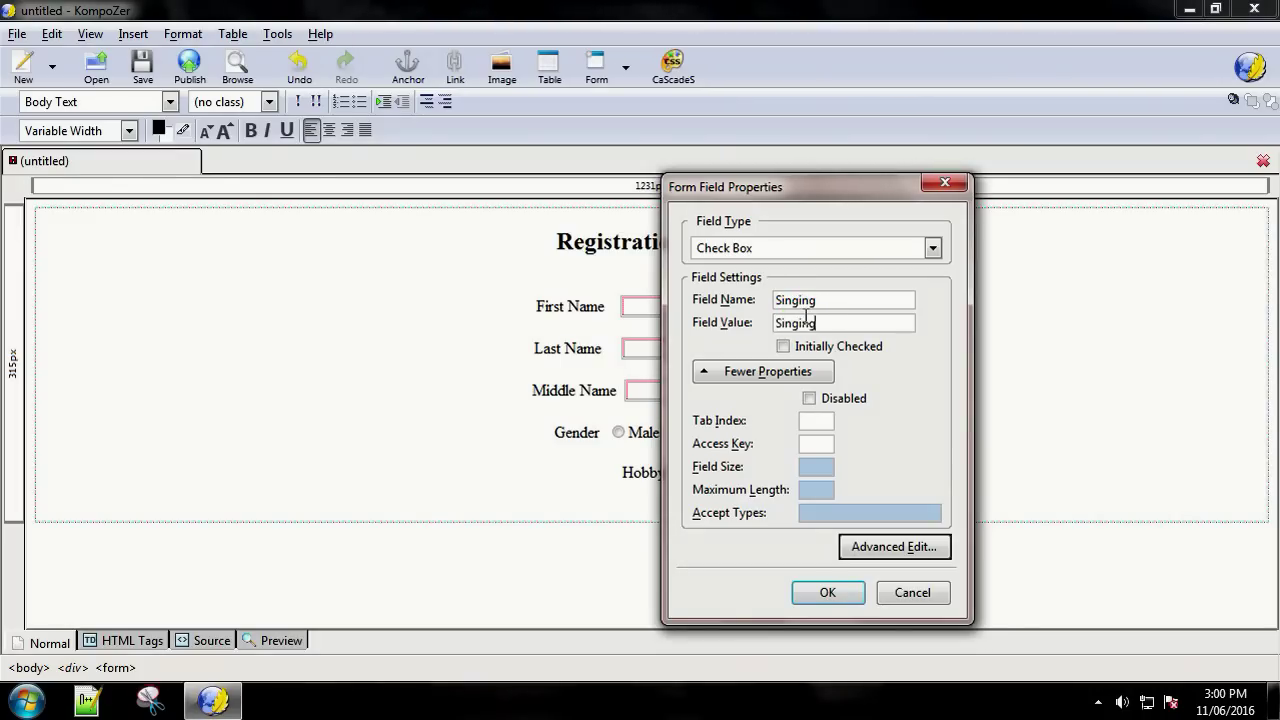
left_click(826, 586)
key("ctrl+v")
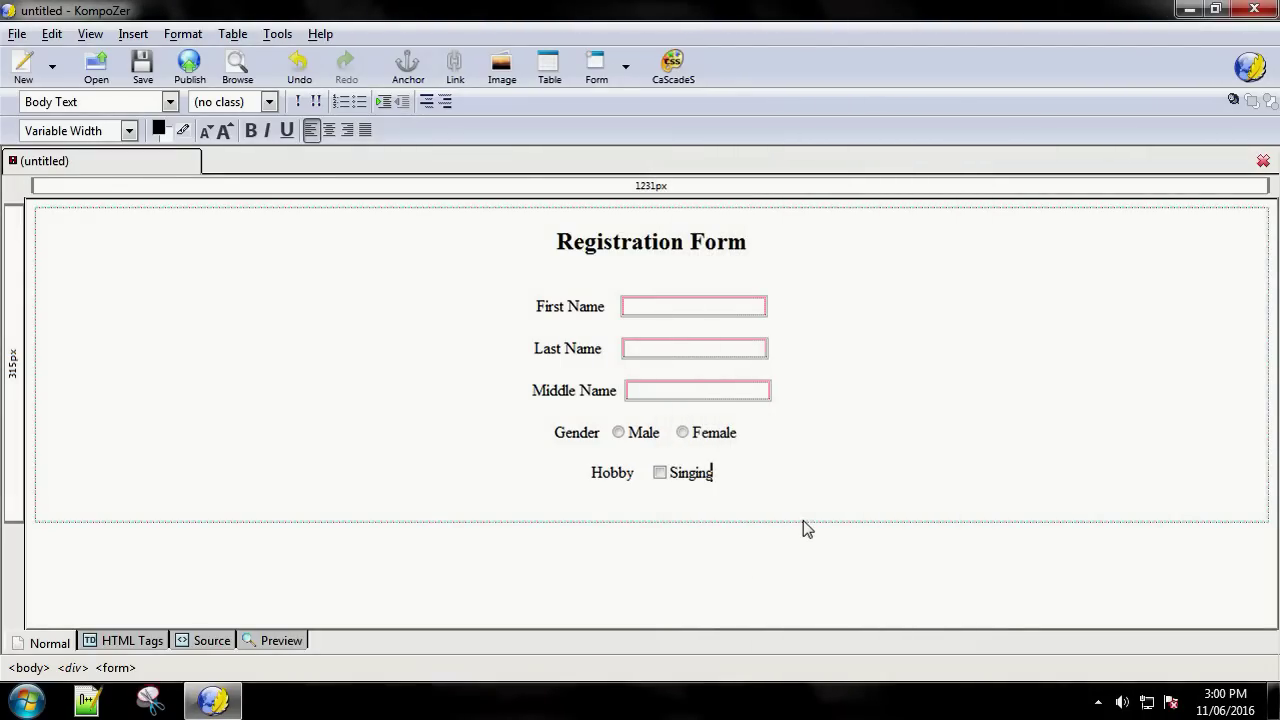
Step: Add a second check box in the Hobby row with field name Dancing, and label it Dancing
left_click(625, 68)
left_click(630, 127)
left_click(734, 251)
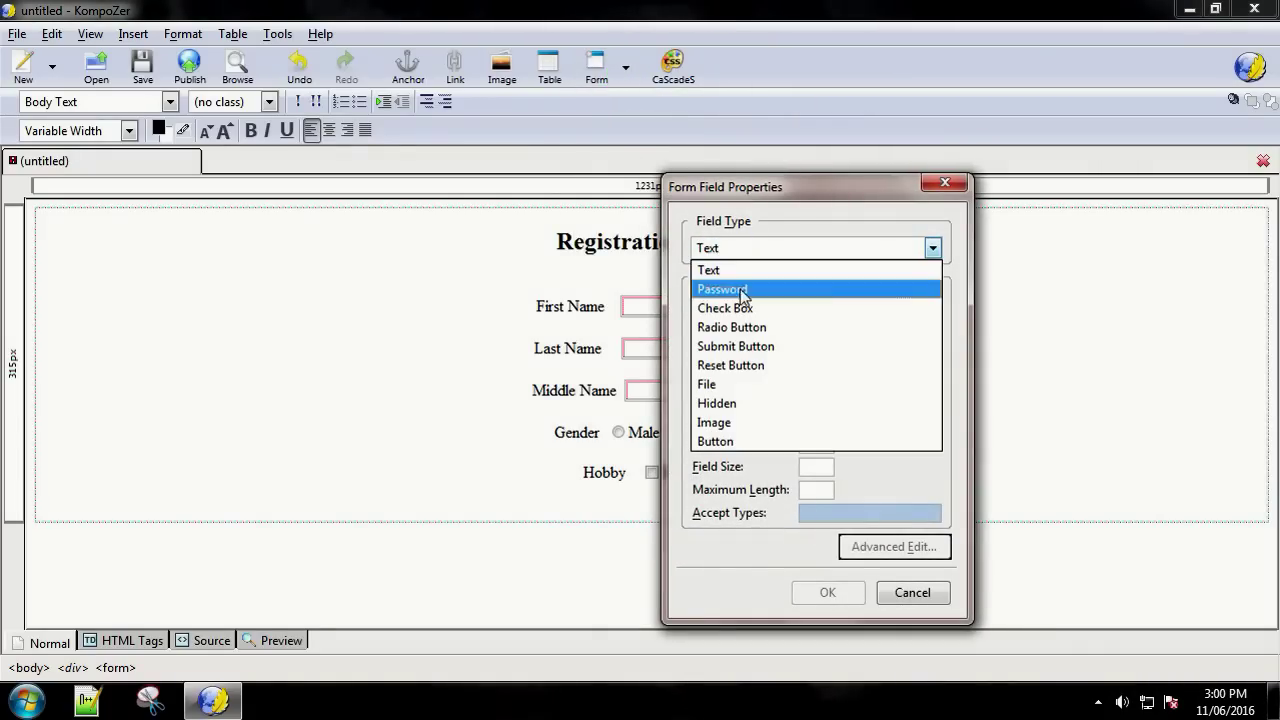
left_click(737, 306)
left_click(805, 298)
type("Dancing")
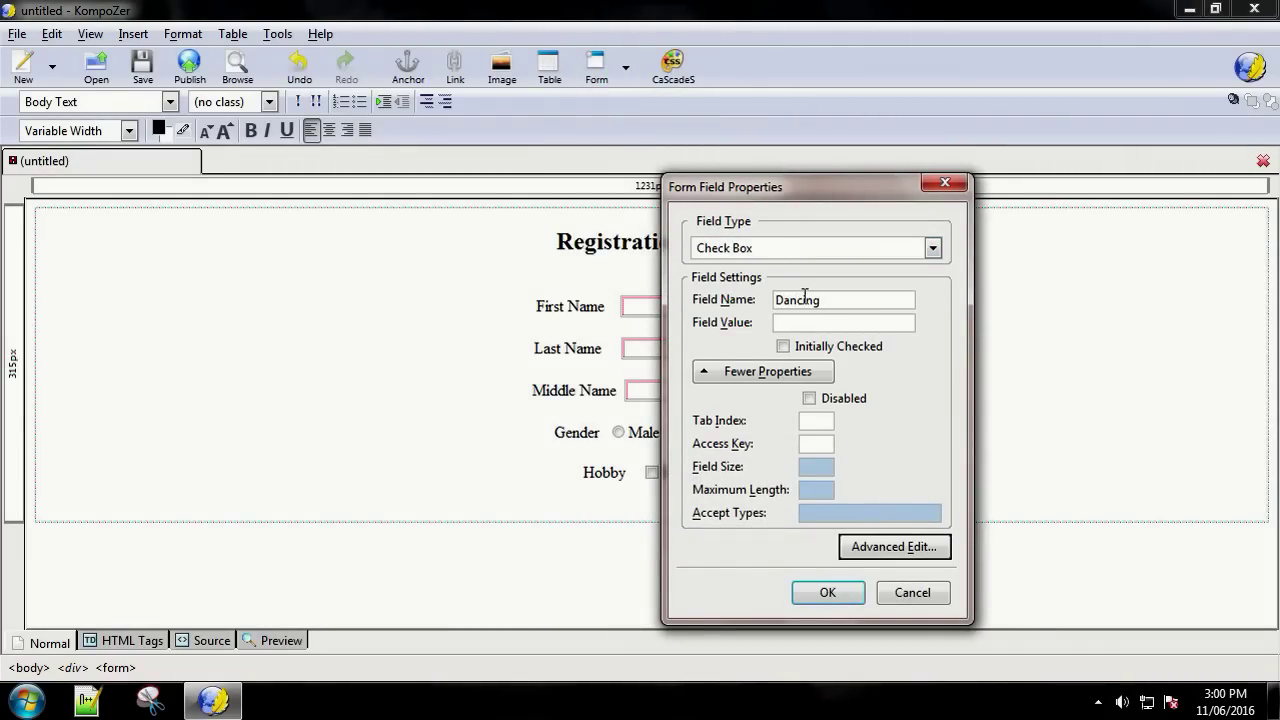
double_click(805, 298)
key("ctrl+c")
left_click(805, 297)
key("ctrl+v")
left_click(833, 591)
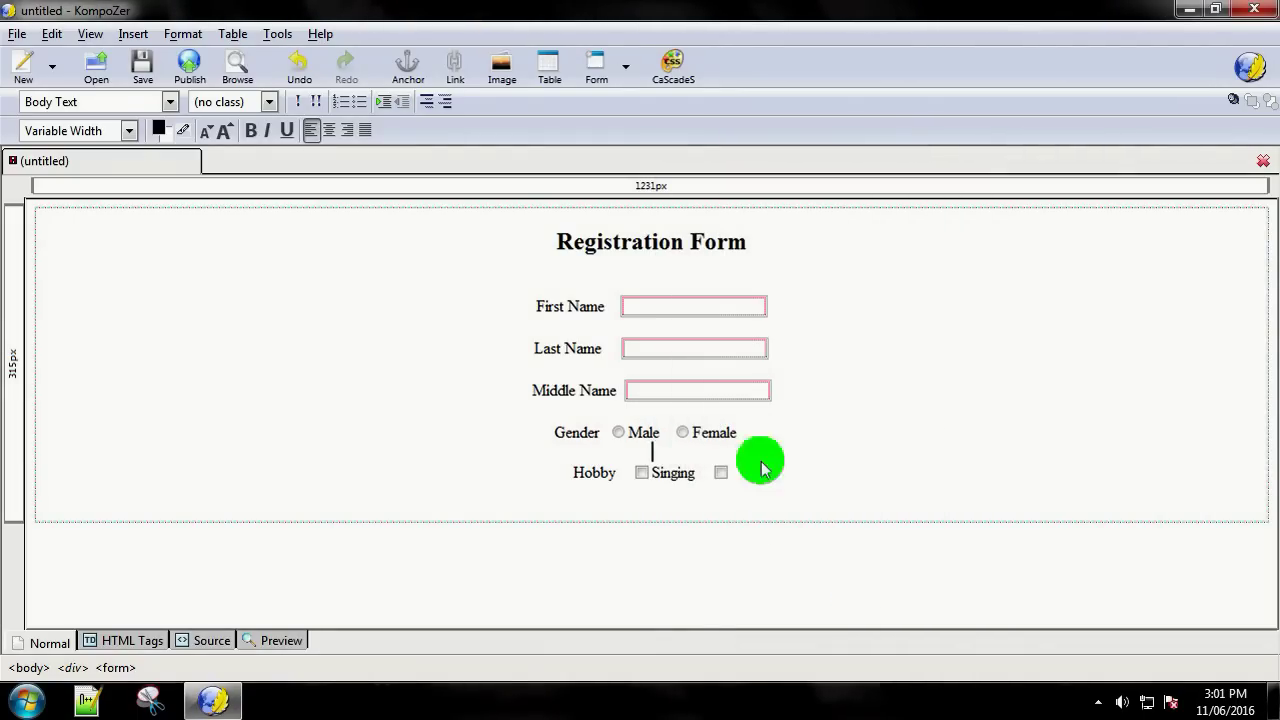
key("ctrl+v")
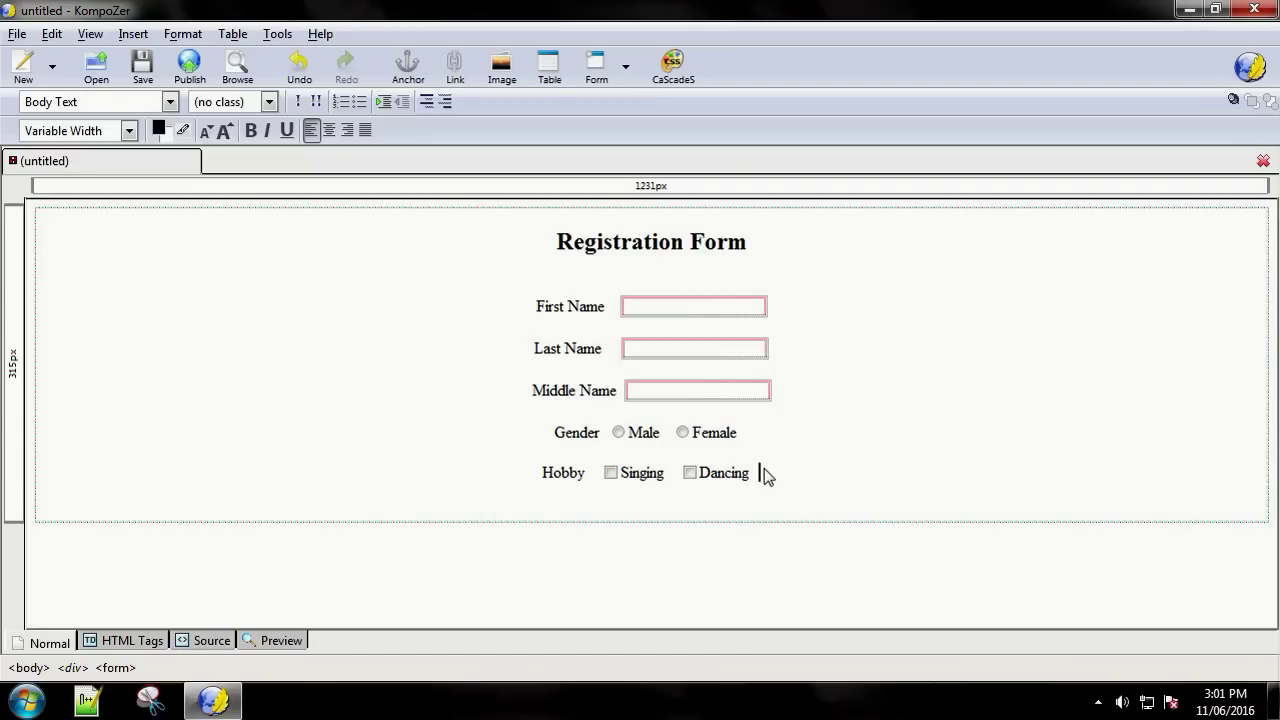
Step: Add a third check box in the Hobby row with field name Reading, and label it Reading
left_click(621, 72)
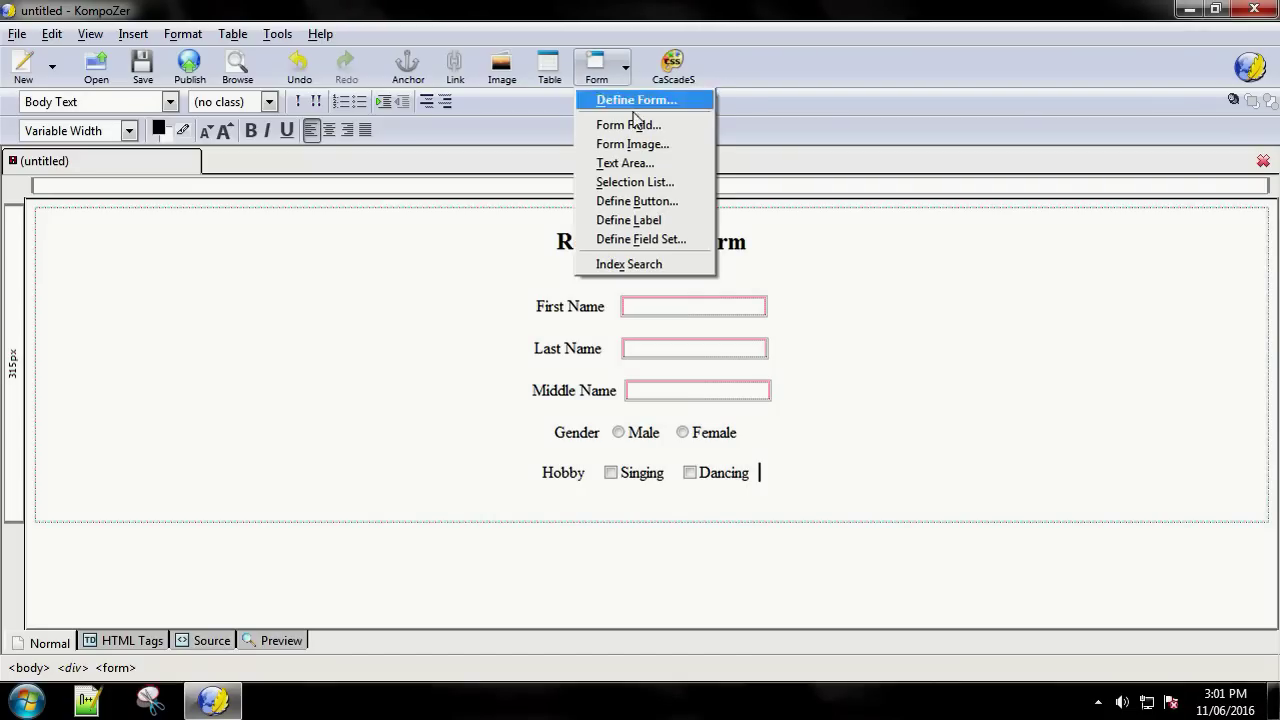
left_click(628, 124)
left_click(782, 251)
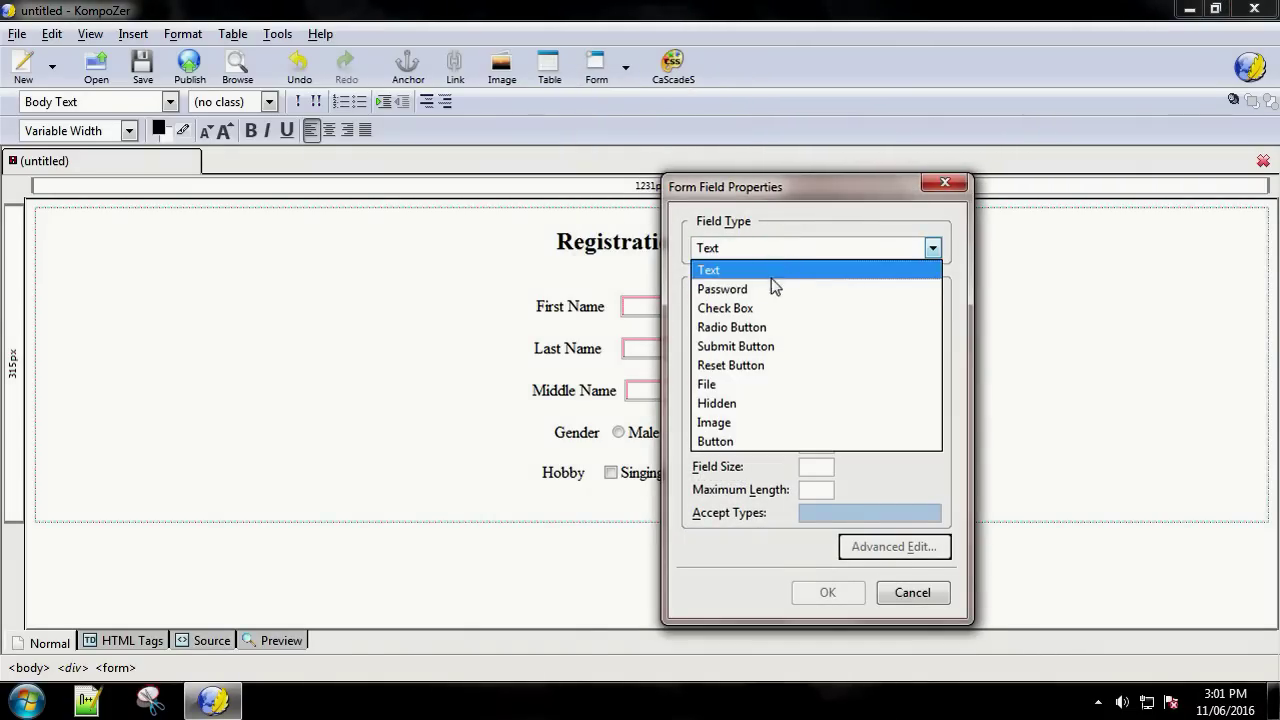
left_click(769, 308)
left_click(797, 299)
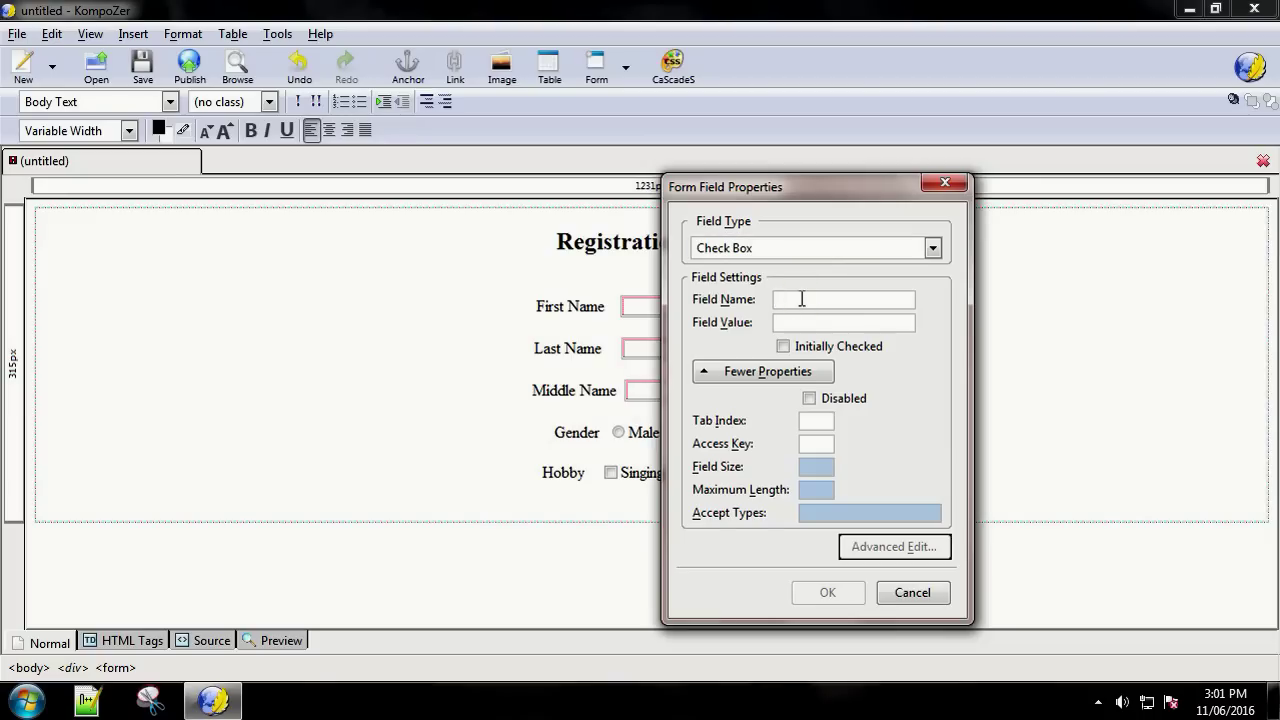
type("Reading")
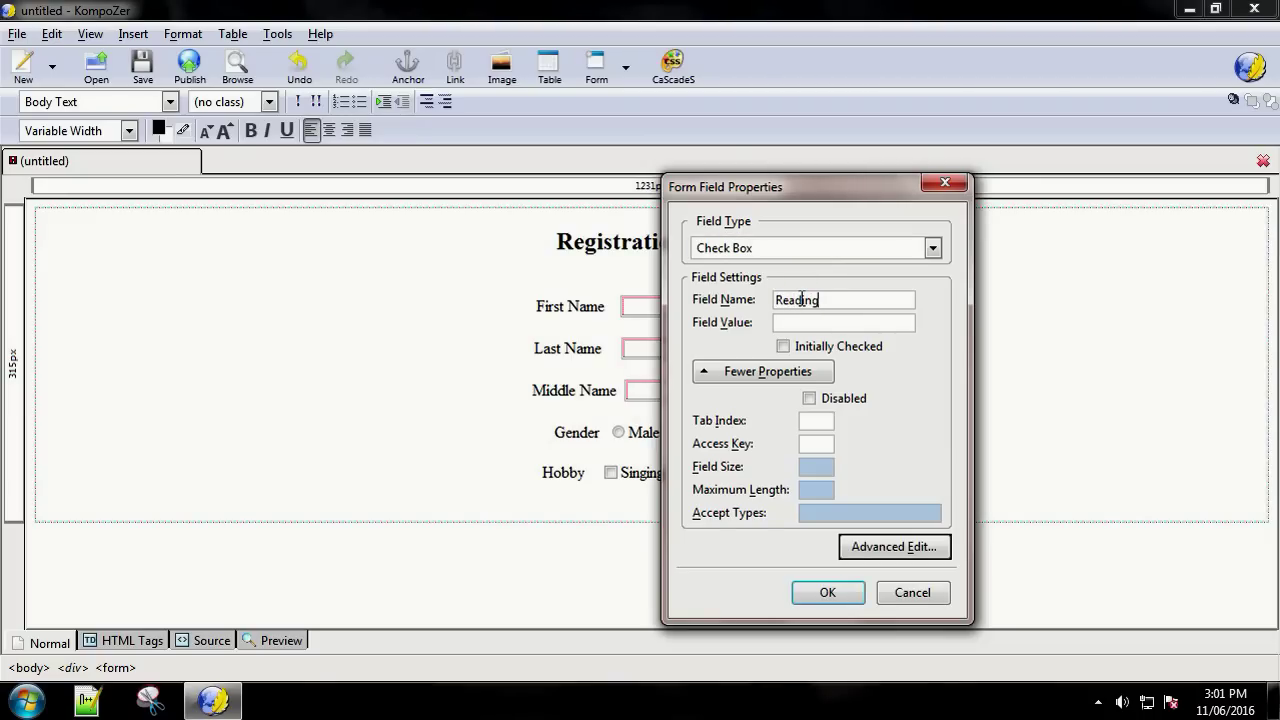
double_click(801, 298)
key("ctrl+c")
left_click(802, 299)
key("ctrl+v")
left_click(828, 590)
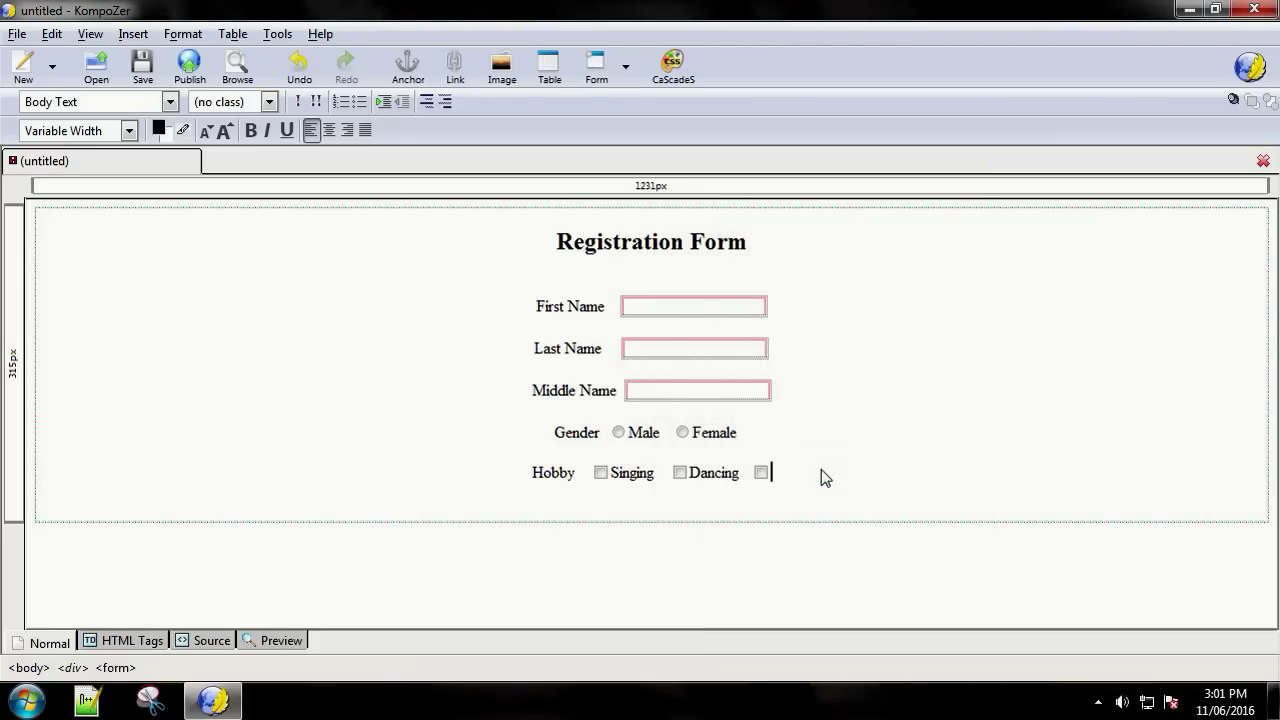
key("ctrl+v")
Step: Below the Hobby row, add an Address label followed by a text area named address with 5 rows and 25 columns
key("Return")
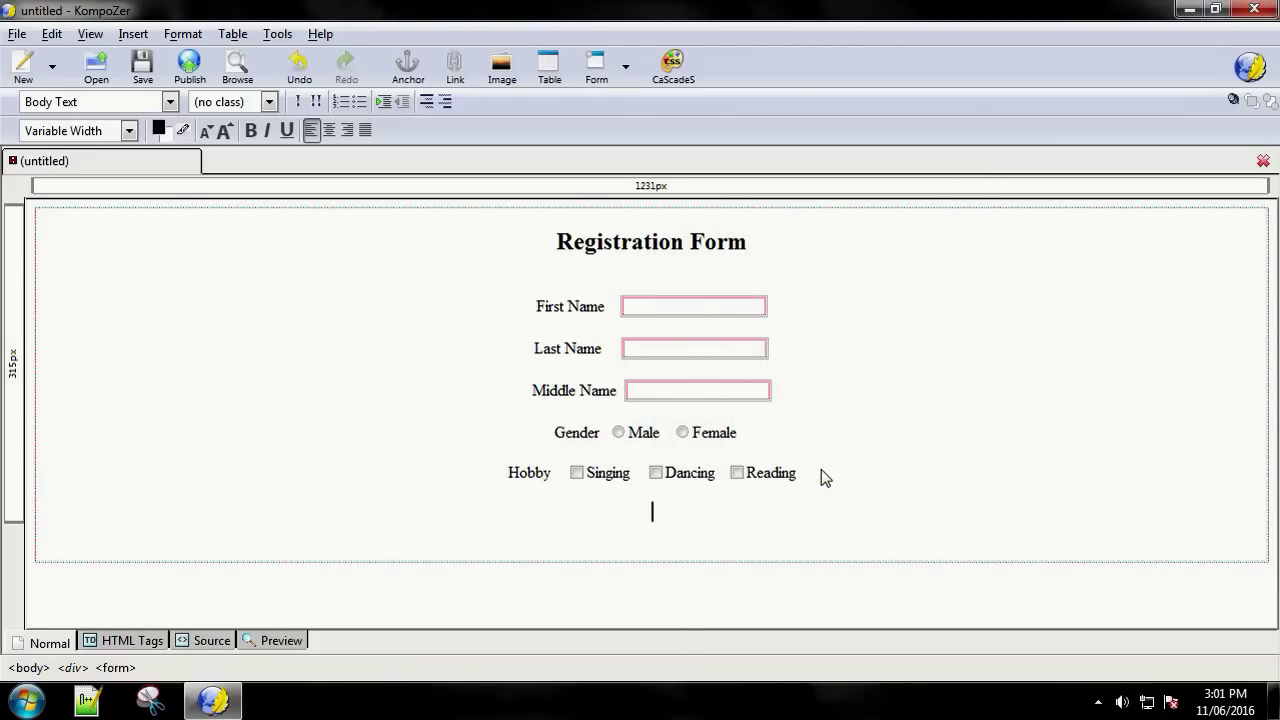
type("Address")
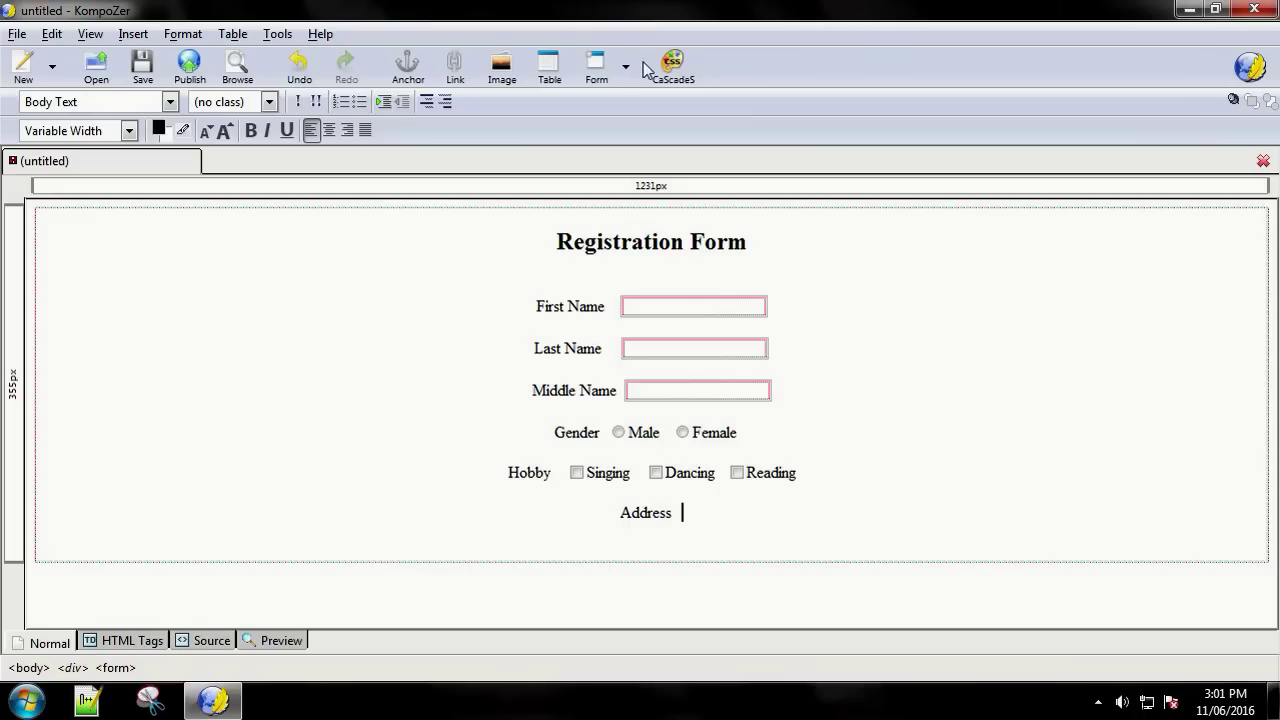
left_click(626, 67)
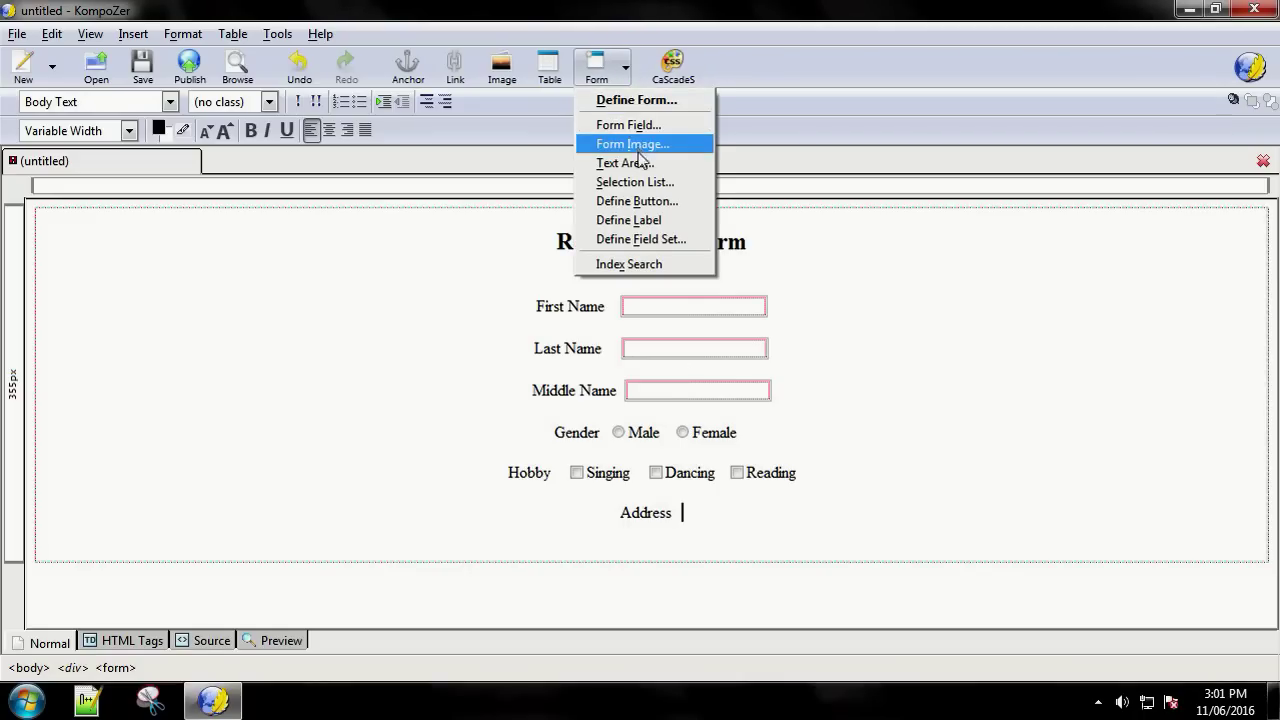
left_click(626, 164)
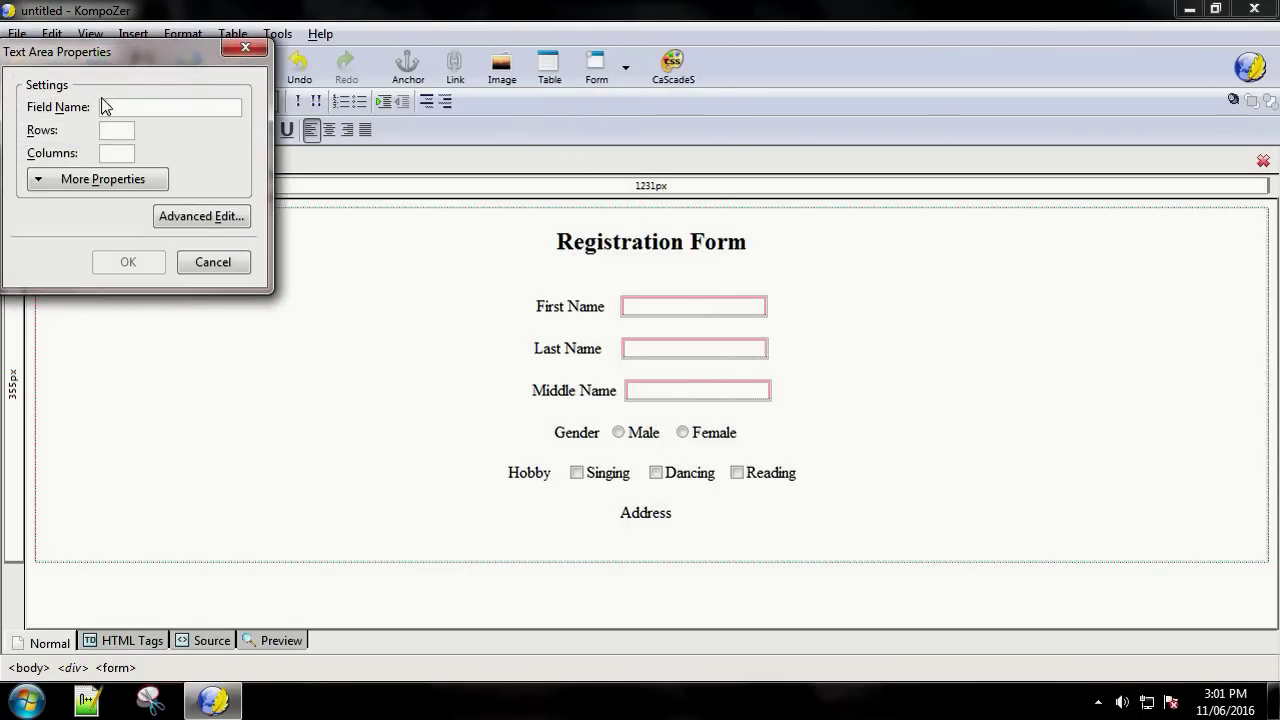
left_click_drag(127, 57, 471, 157)
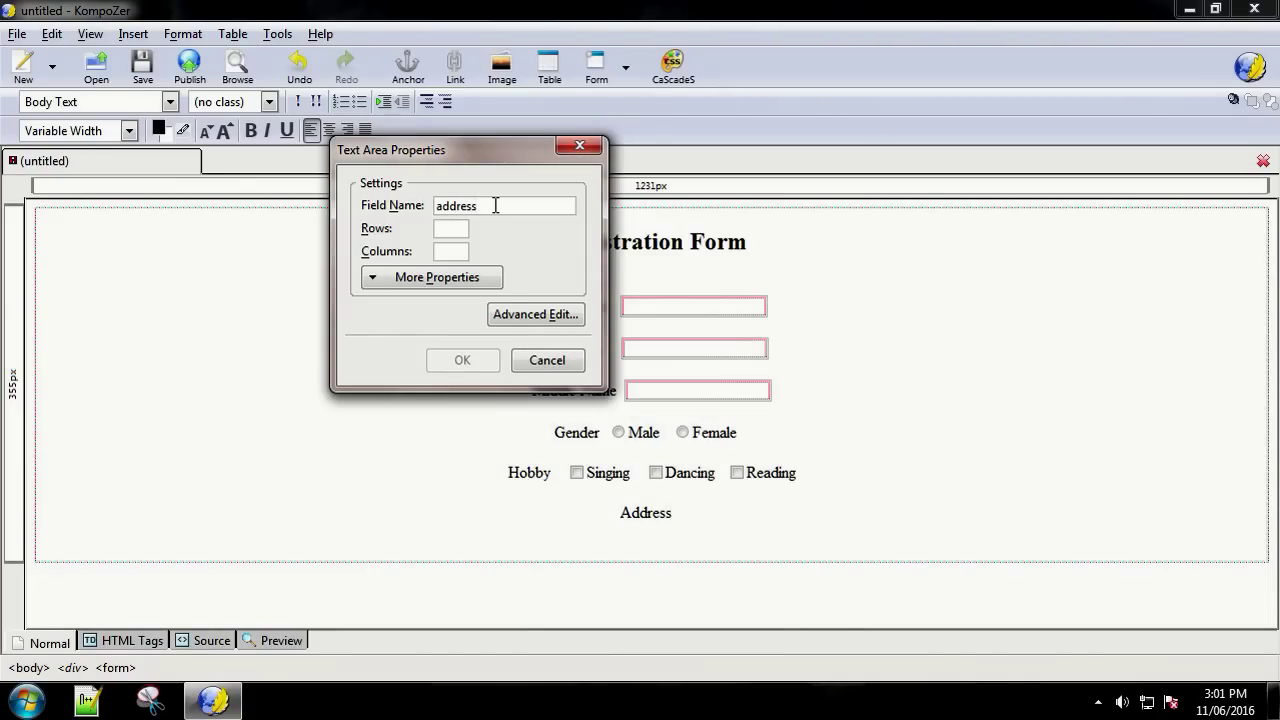
type("25")
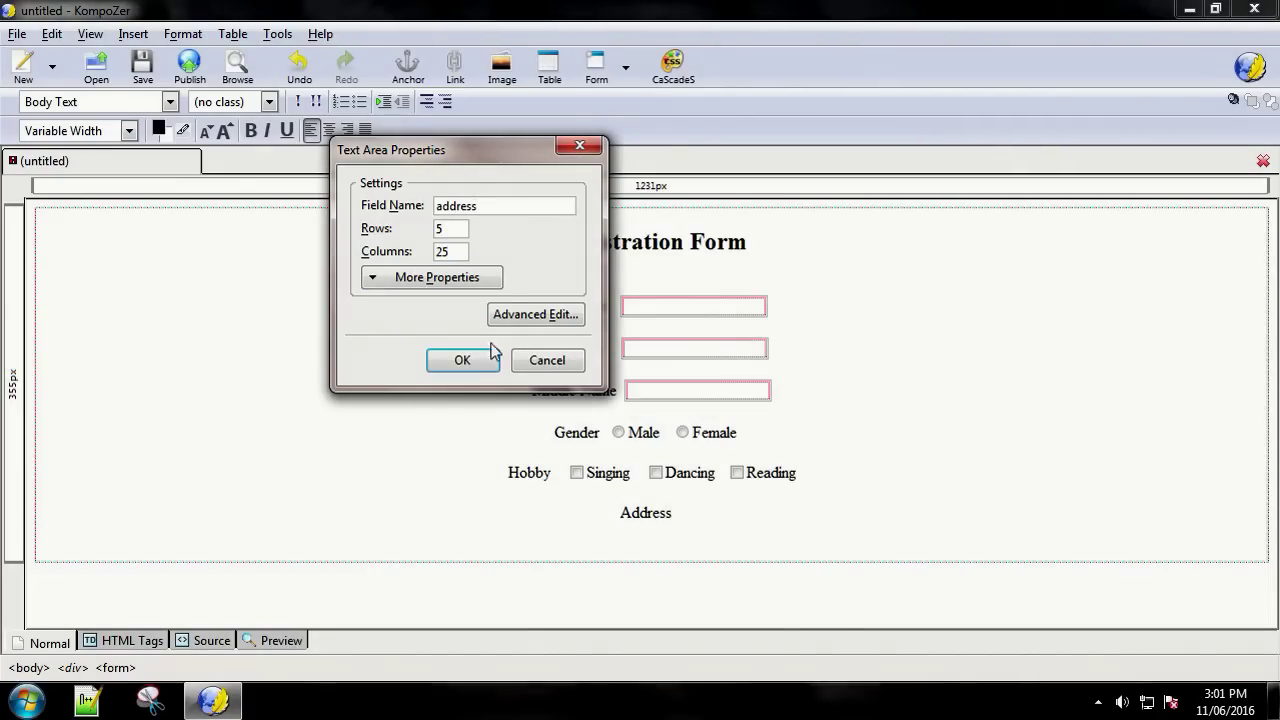
left_click(488, 356)
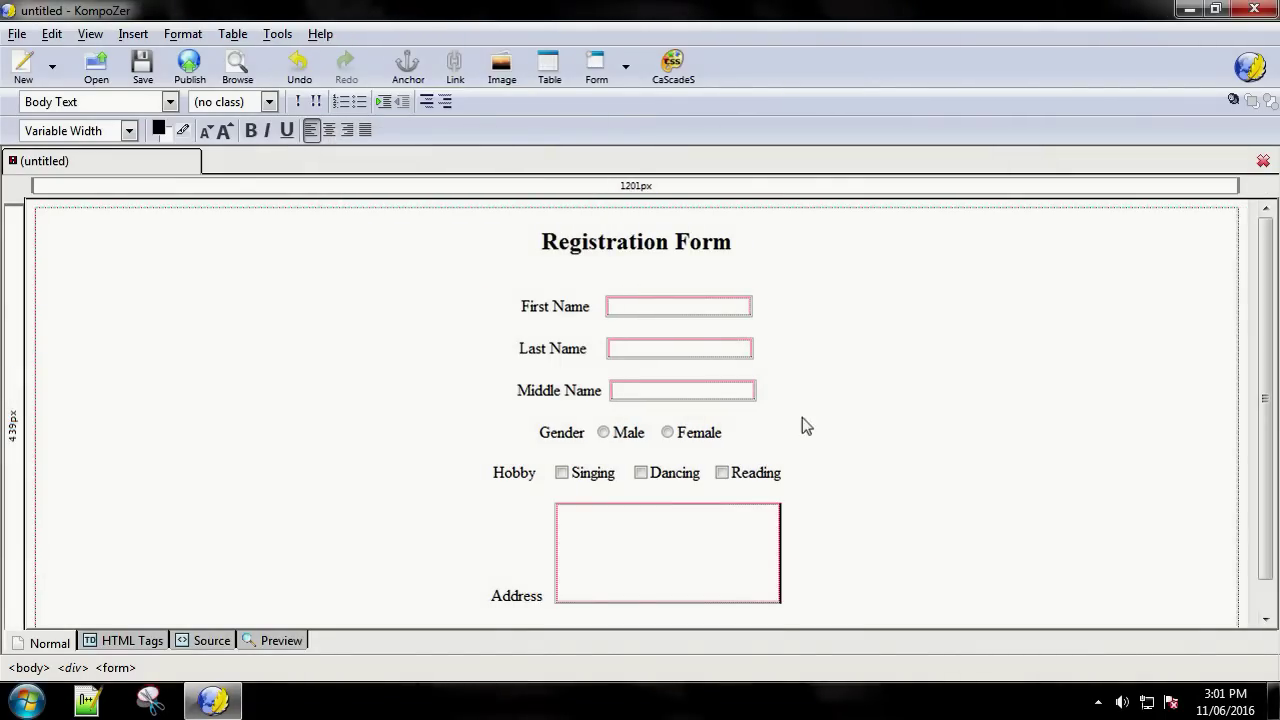
Step: Below the Address row, add a city label and set up a selection list named city with four blank options
key("Return")
type("city")
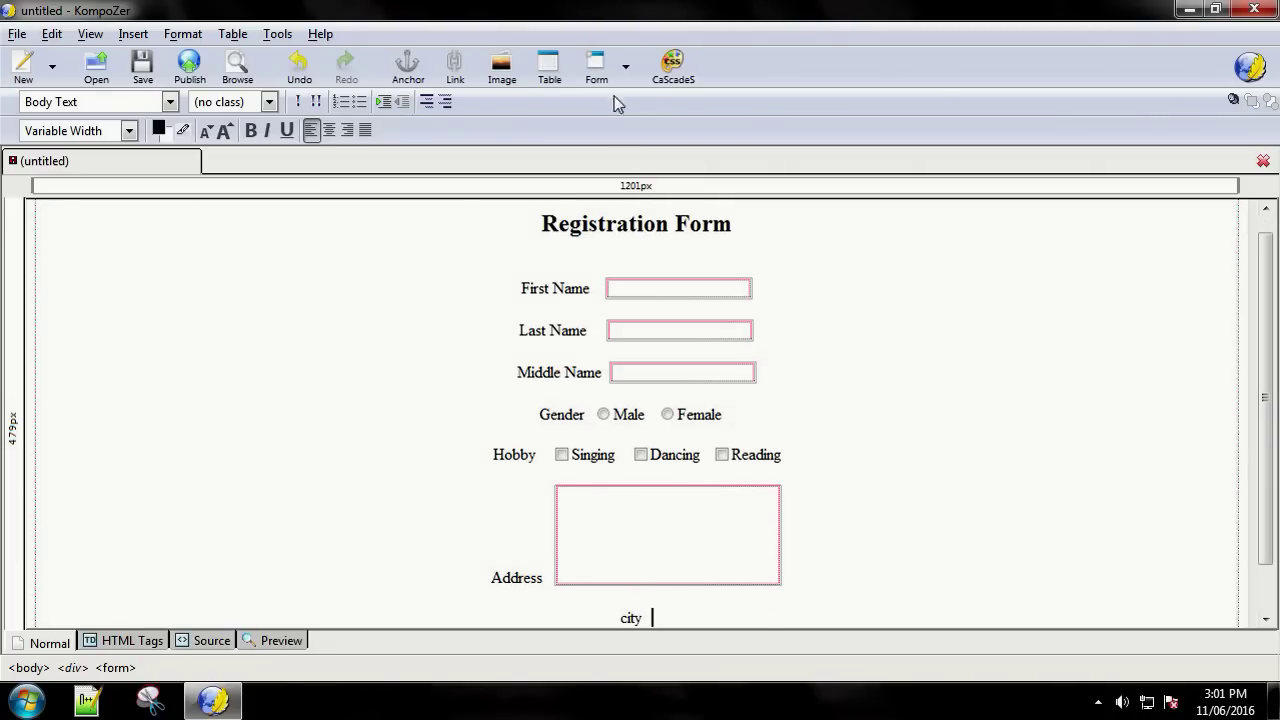
left_click(624, 66)
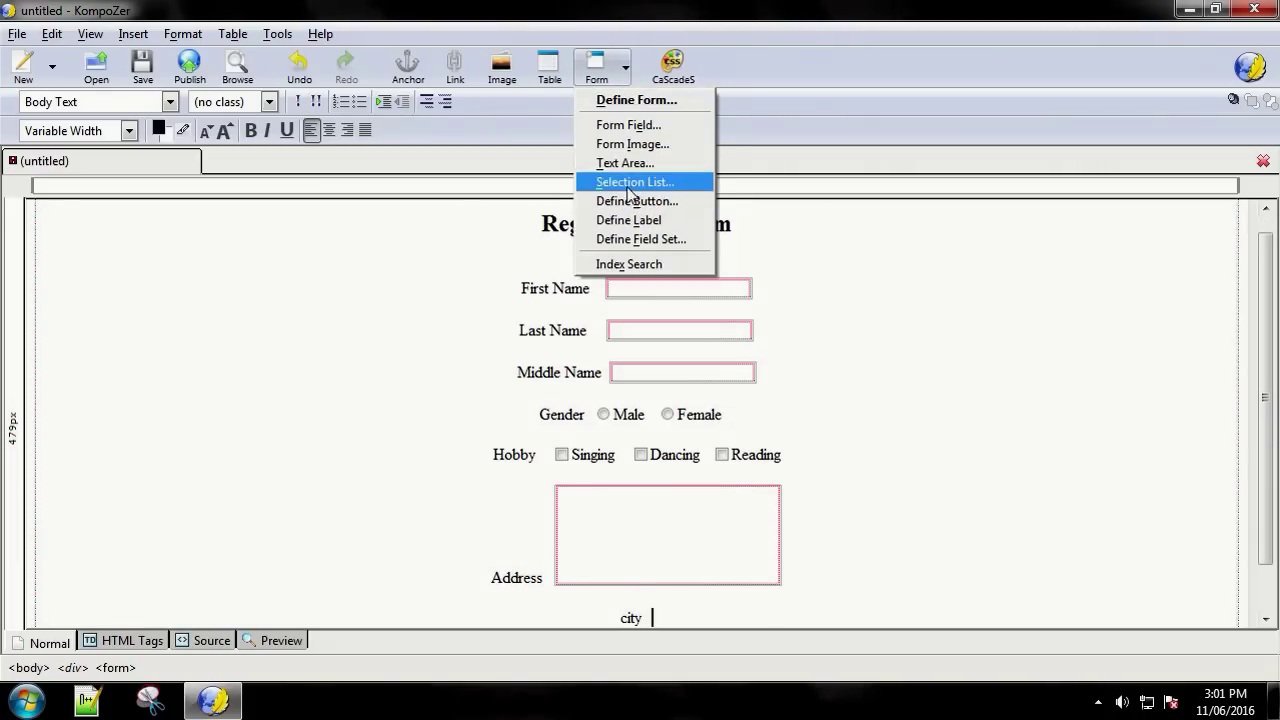
left_click(658, 184)
left_click_drag(178, 55, 596, 121)
left_click(569, 347)
type("c")
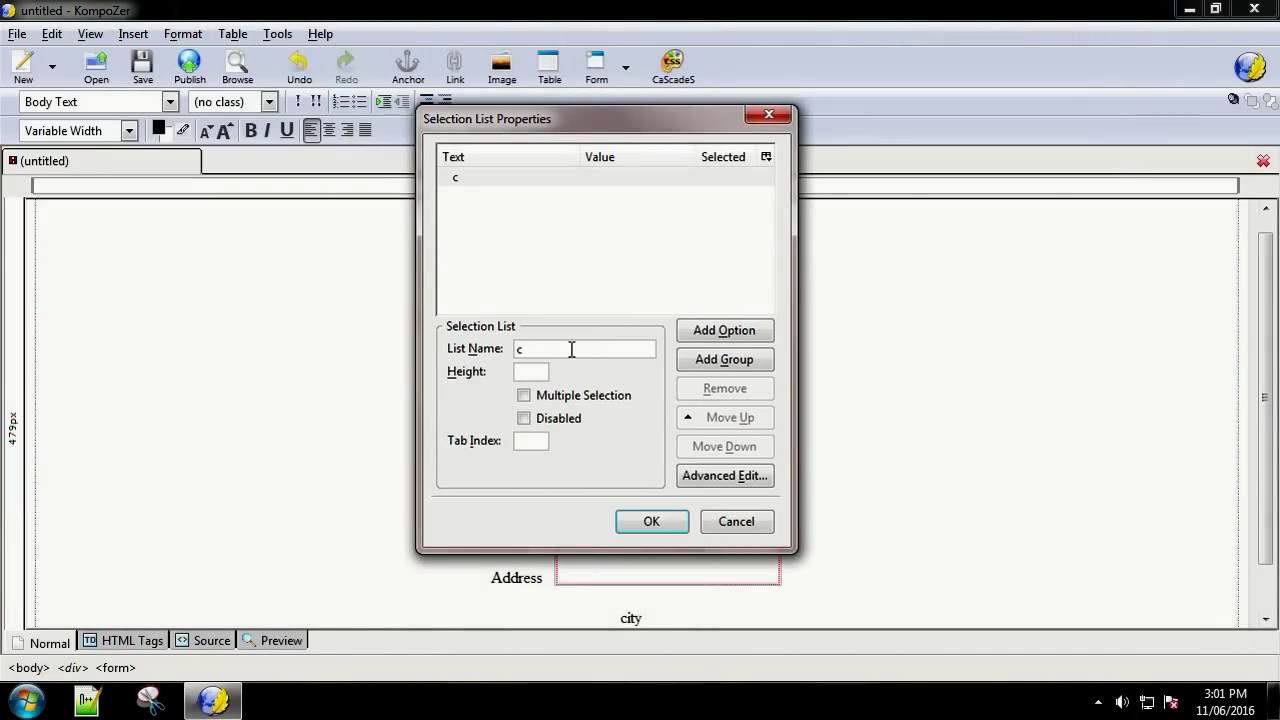
type("ity")
left_click(707, 330)
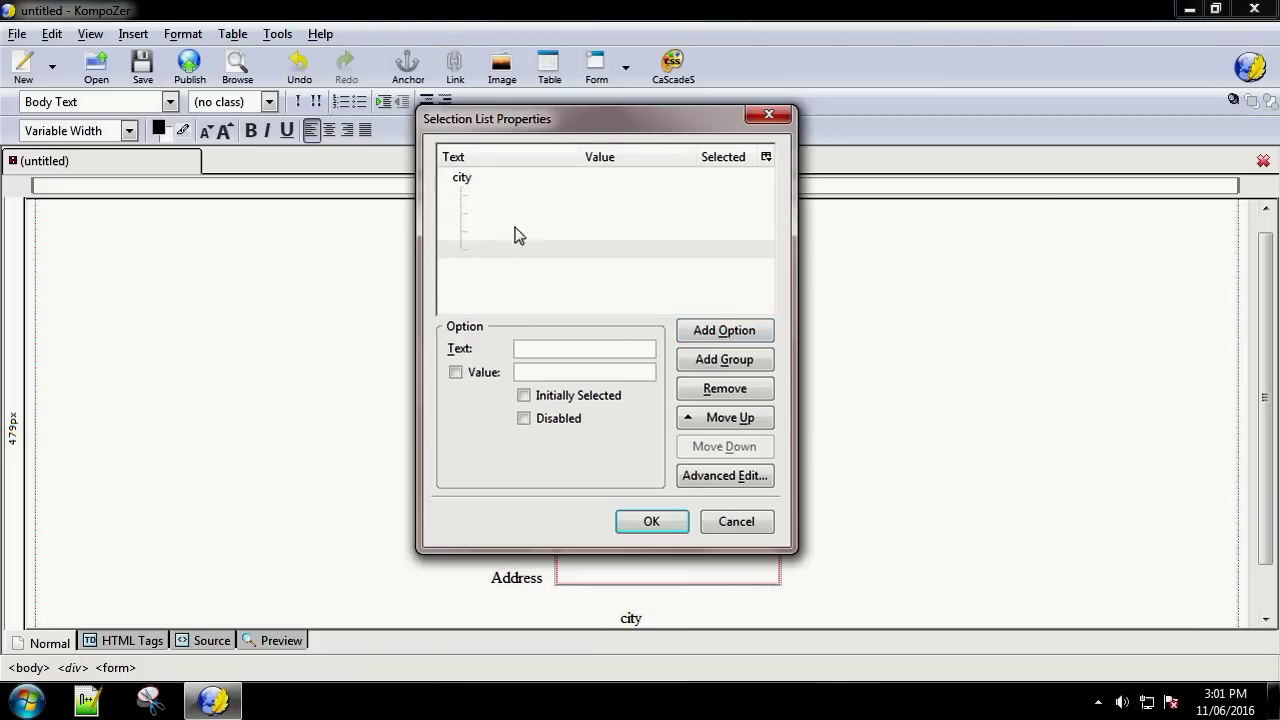
Step: Name the first two blank options of the city selection list Surat and Ahemdabad
left_click(503, 196)
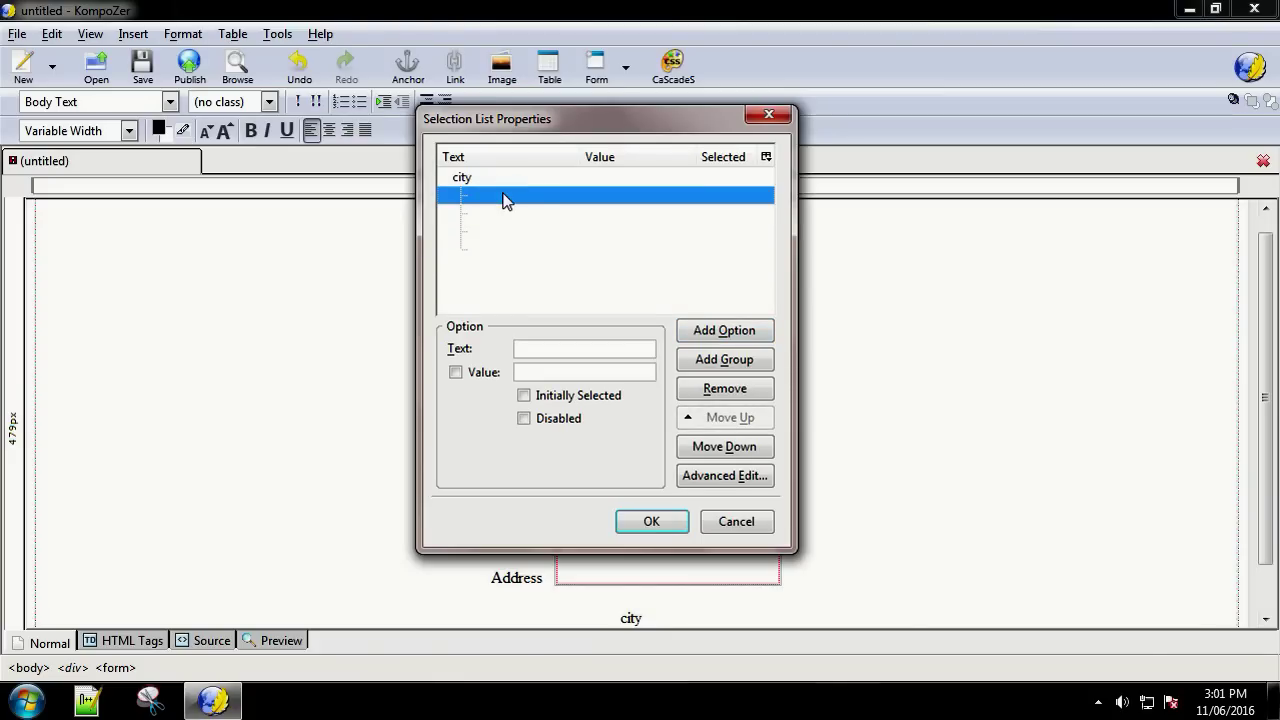
left_click(597, 346)
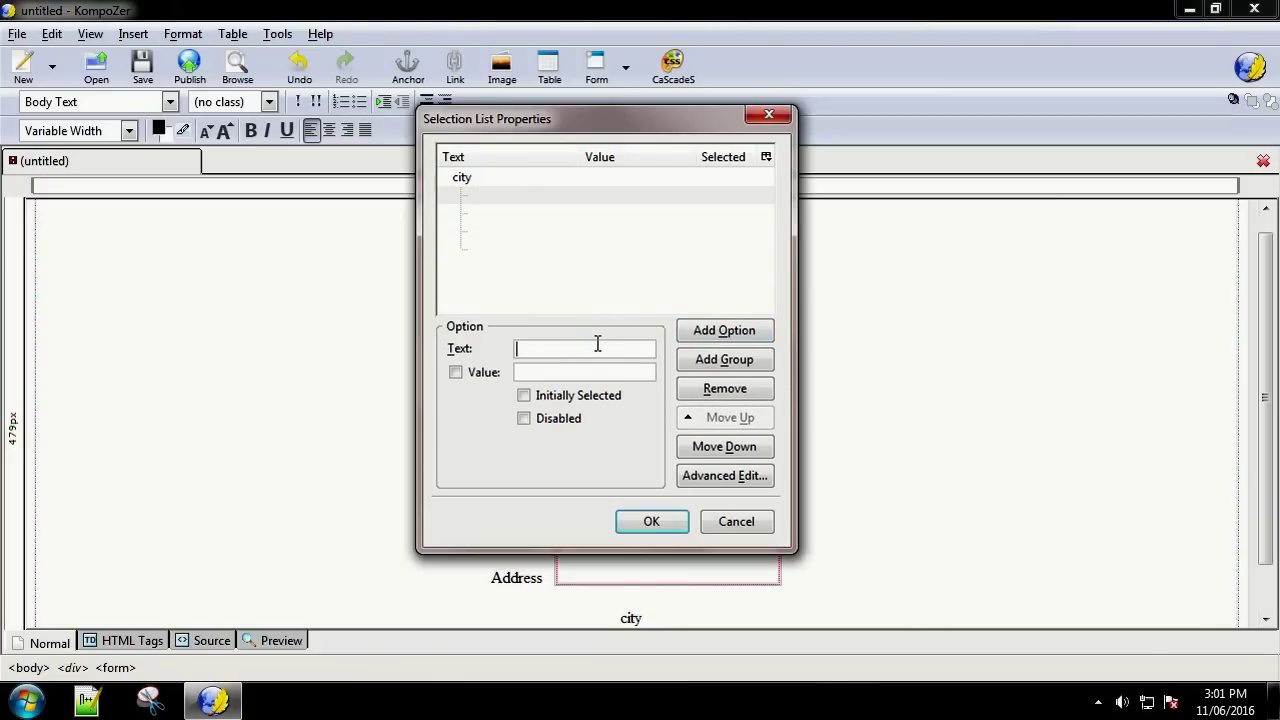
type("Surat")
left_click(477, 213)
left_click(558, 347)
type("Ahemda")
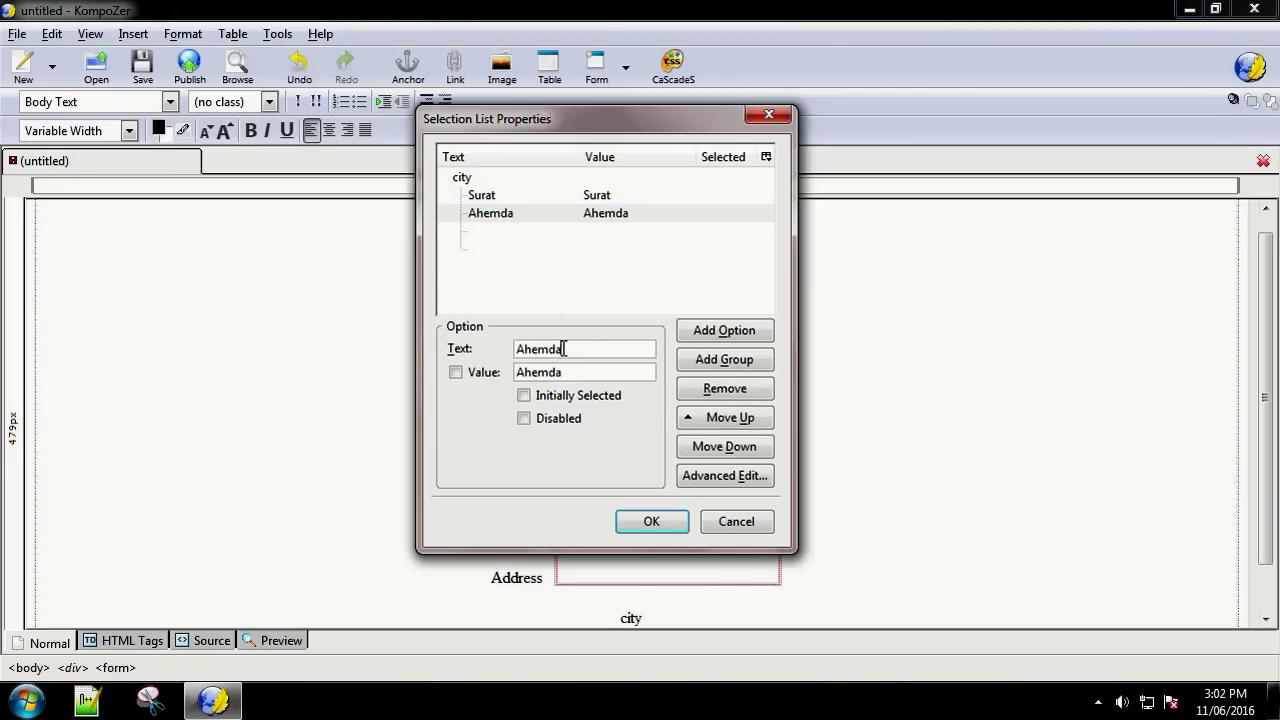
type("bad")
Step: Name the remaining two city options Rajkot and Vadodora, and insert the selection list into the form
left_click(500, 238)
left_click(568, 347)
type("Rajkot")
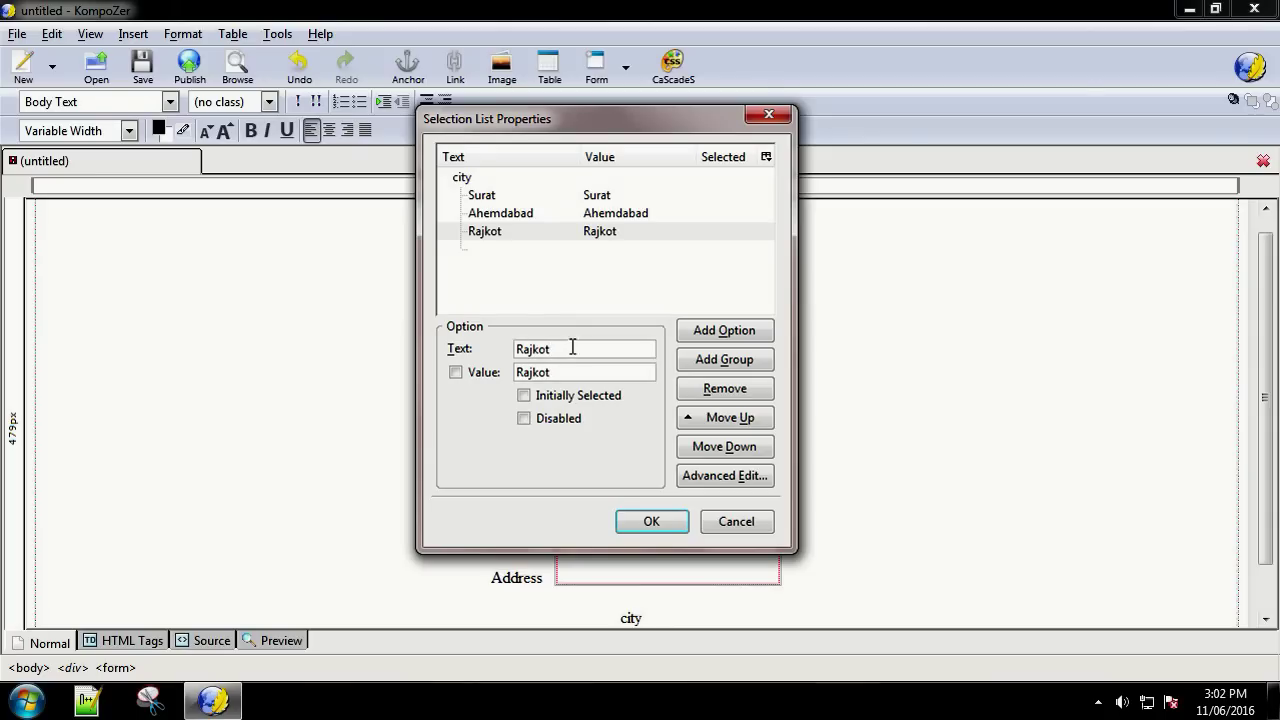
left_click(509, 249)
left_click(547, 347)
type("Vadodor")
left_click(651, 521)
Step: On a new line below the city row, add a submit button with field name and value Submit
scroll(720, 489, "down", 1)
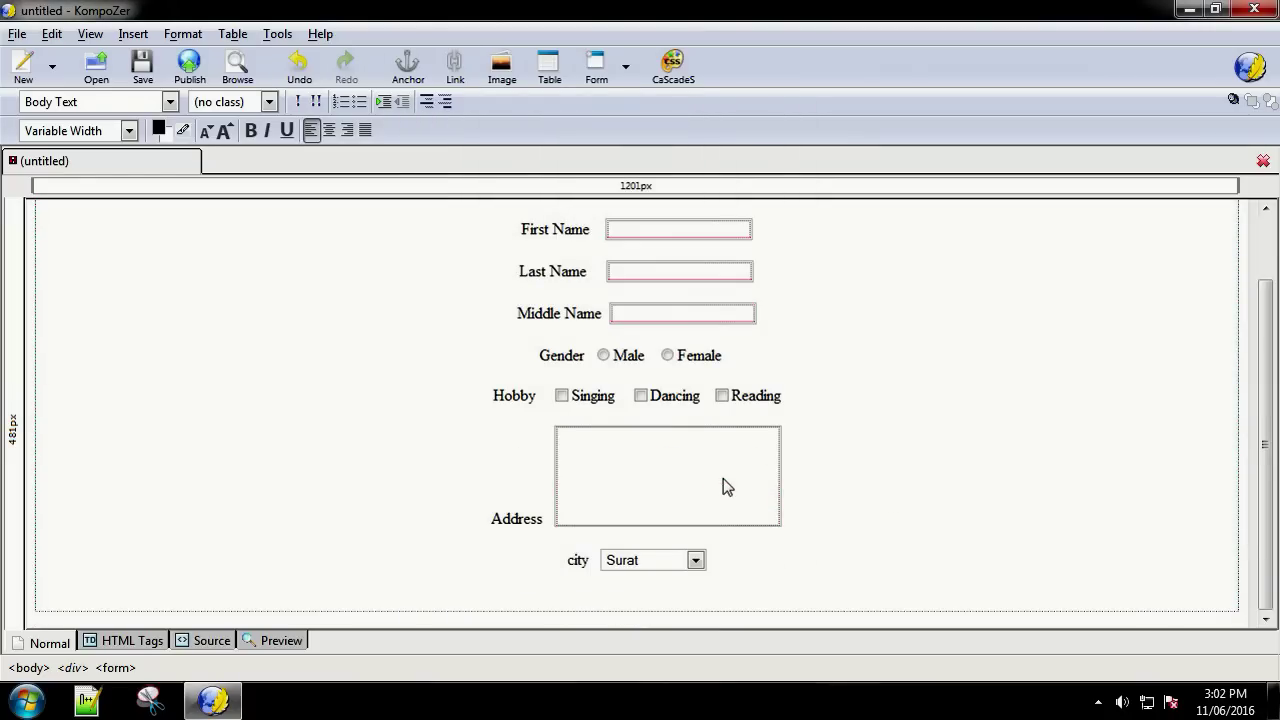
left_click(766, 560)
key("Return")
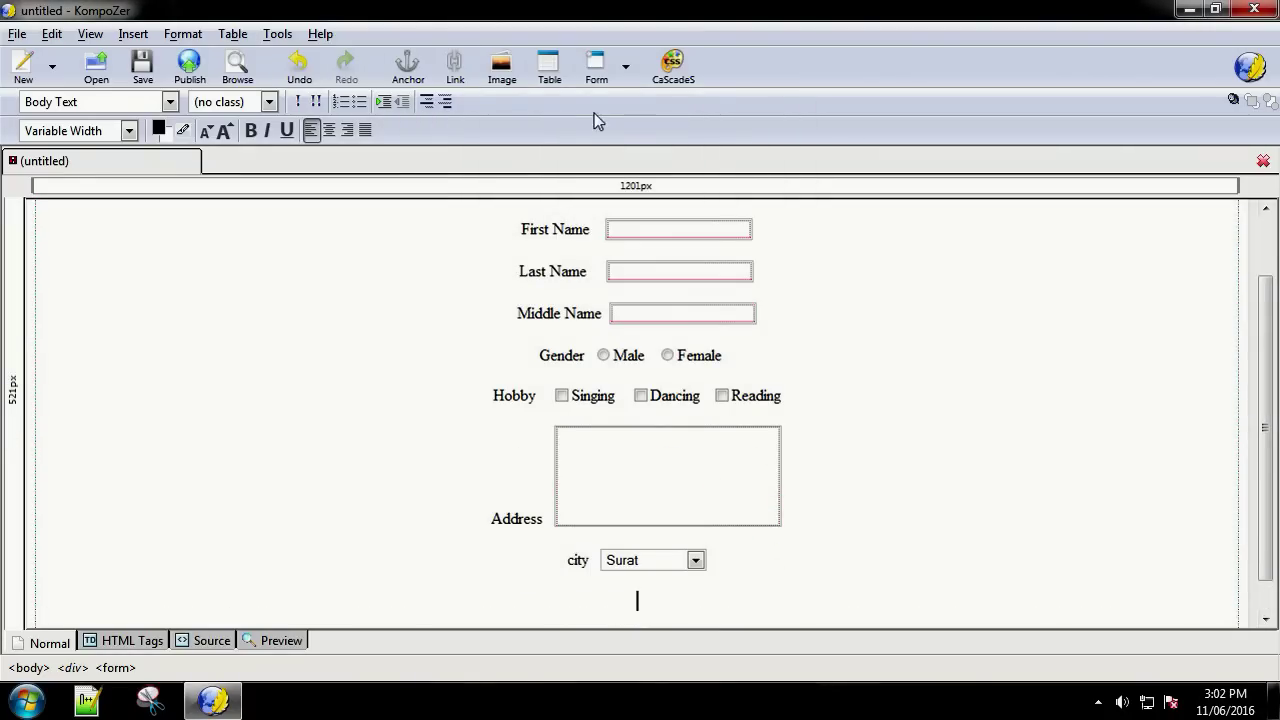
left_click(627, 76)
left_click(629, 126)
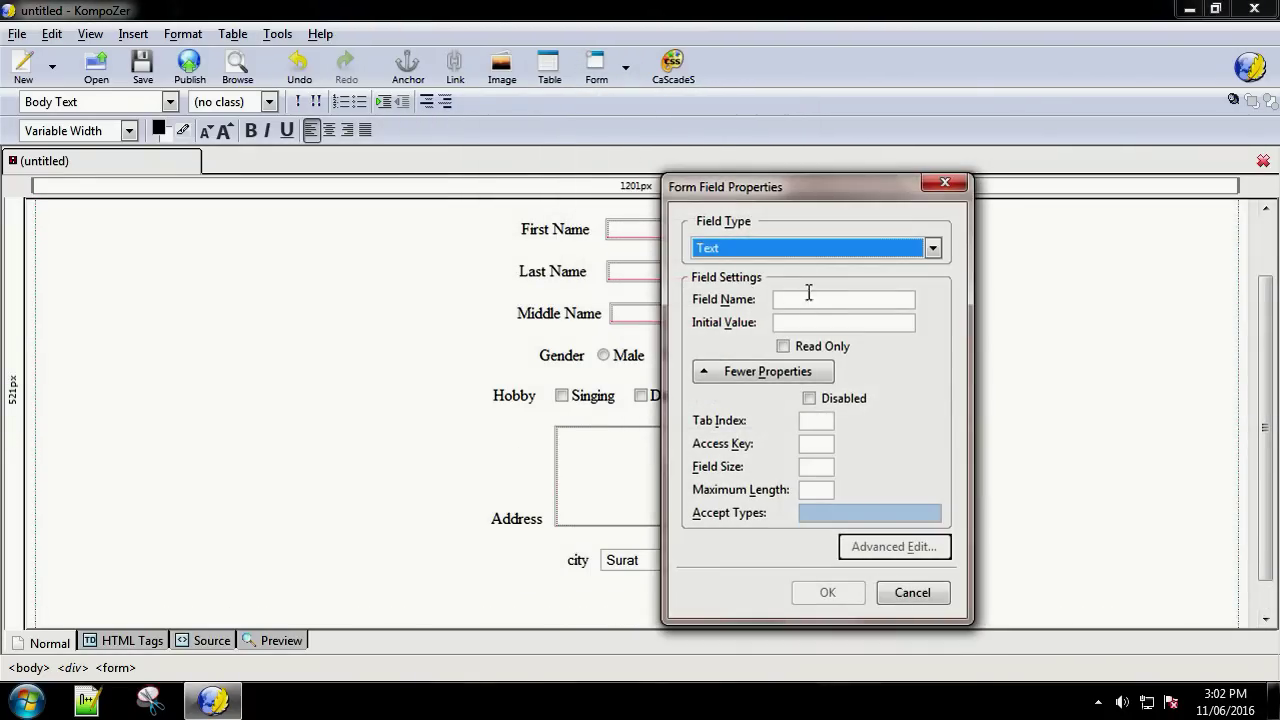
left_click(772, 250)
left_click(755, 346)
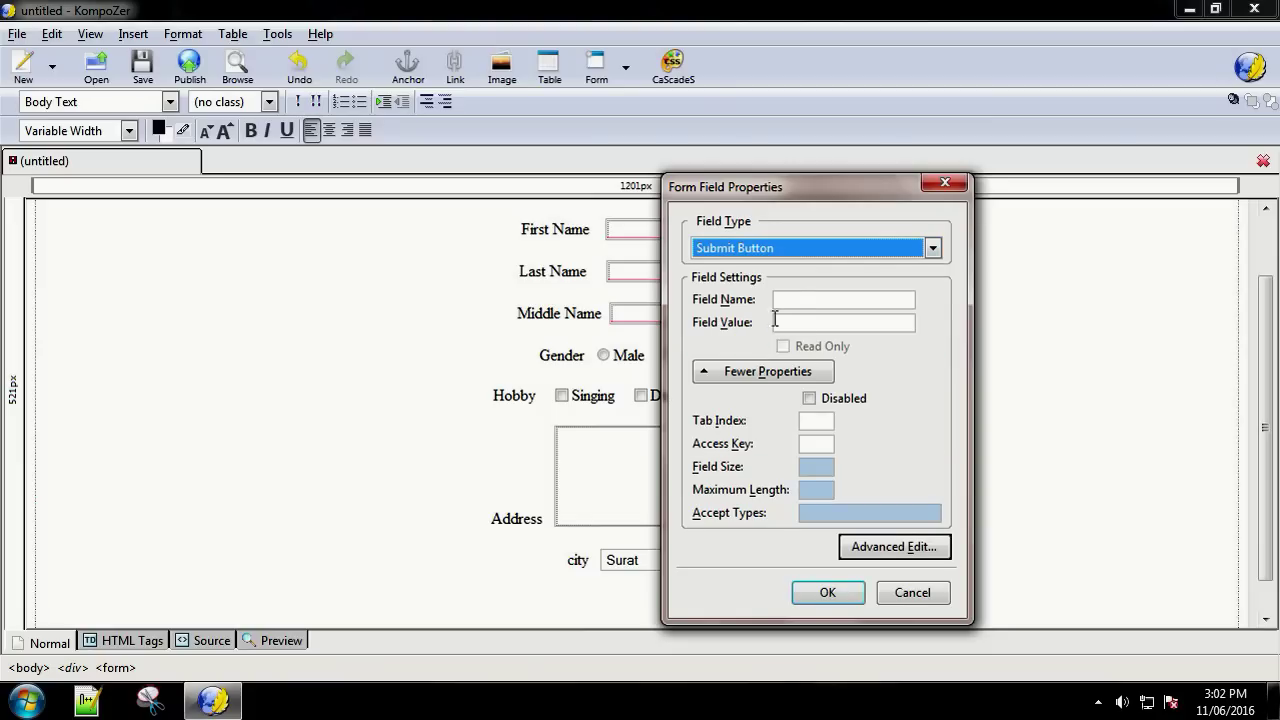
left_click(794, 302)
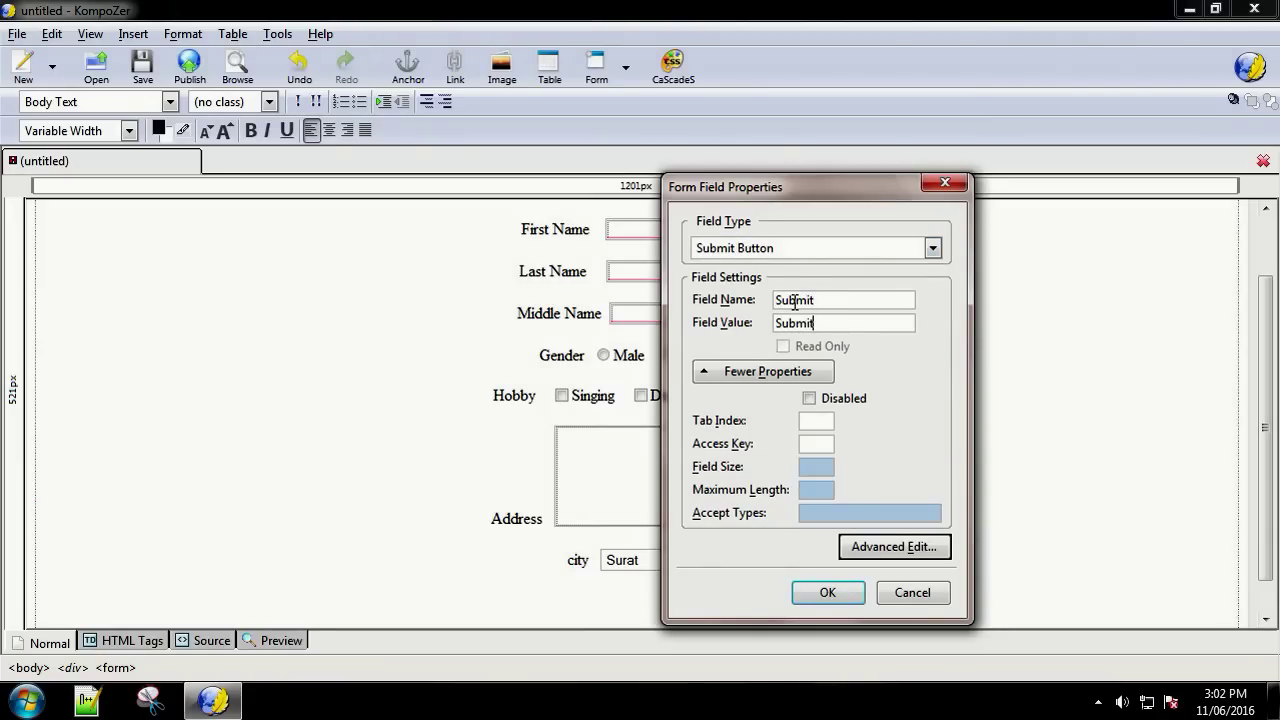
left_click(855, 593)
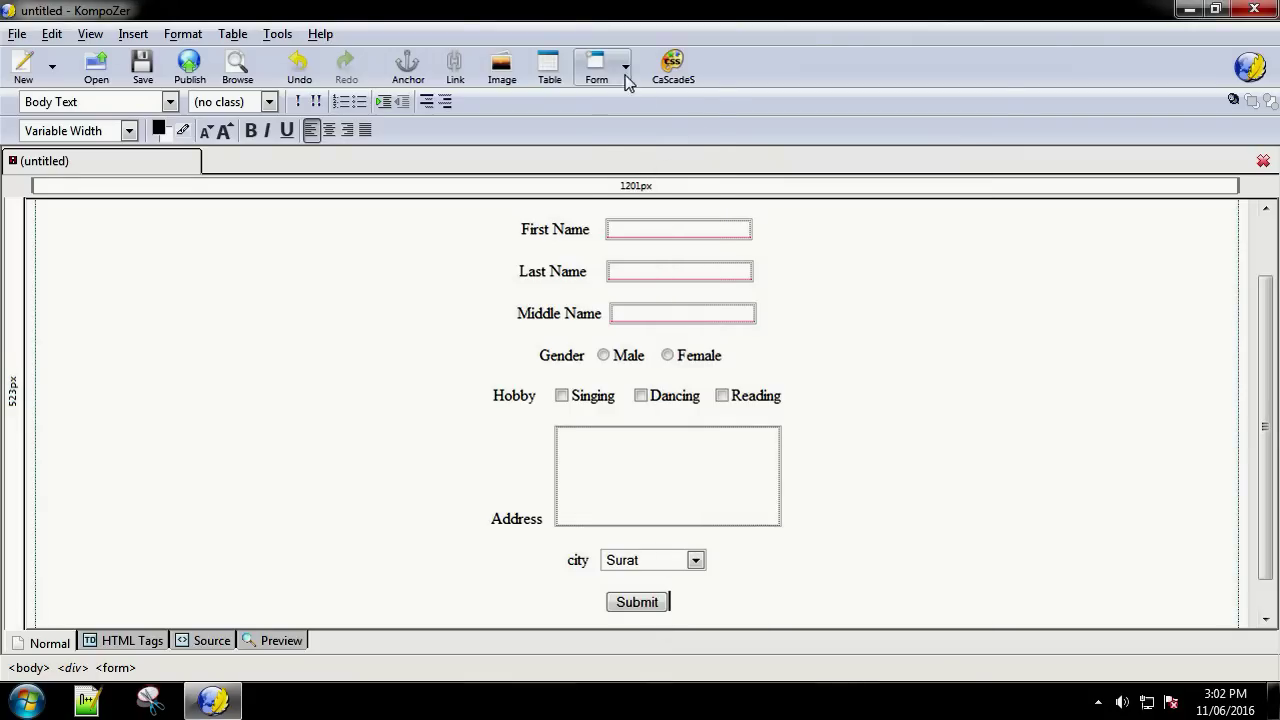
Step: Add a reset button beside the Submit button, with field name and value Reset
left_click(627, 82)
left_click(629, 123)
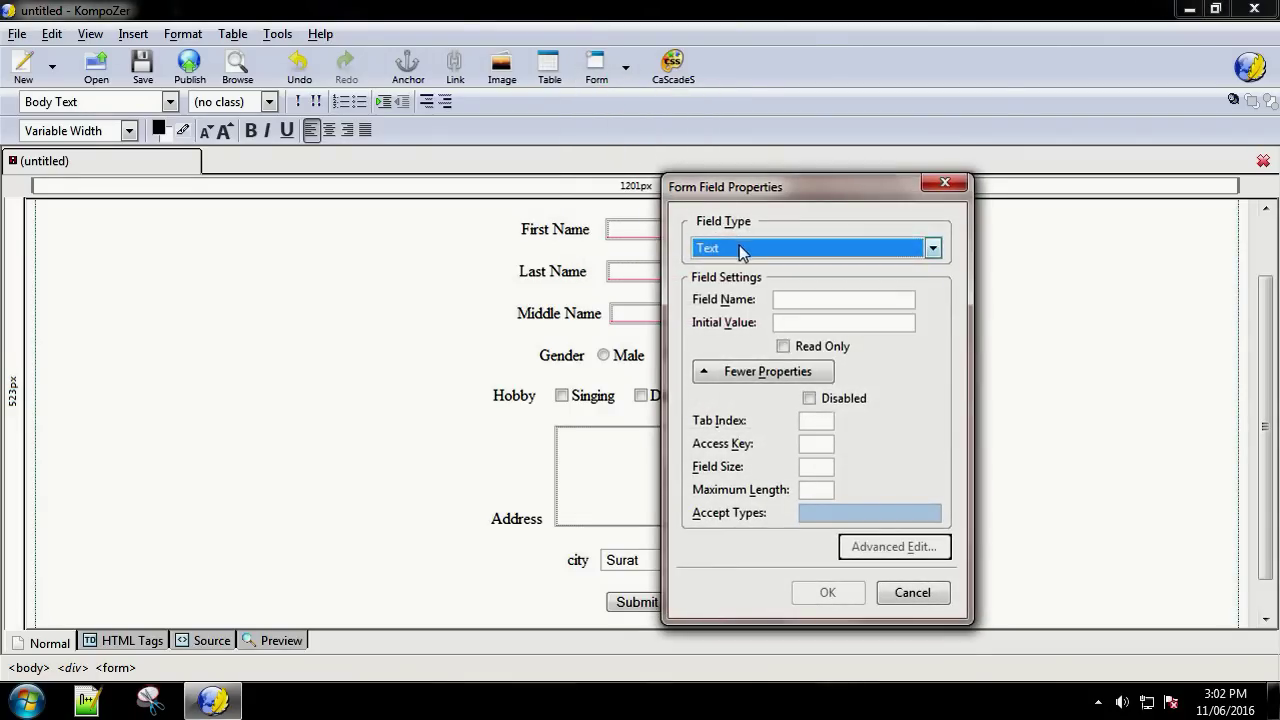
left_click(739, 244)
left_click(765, 370)
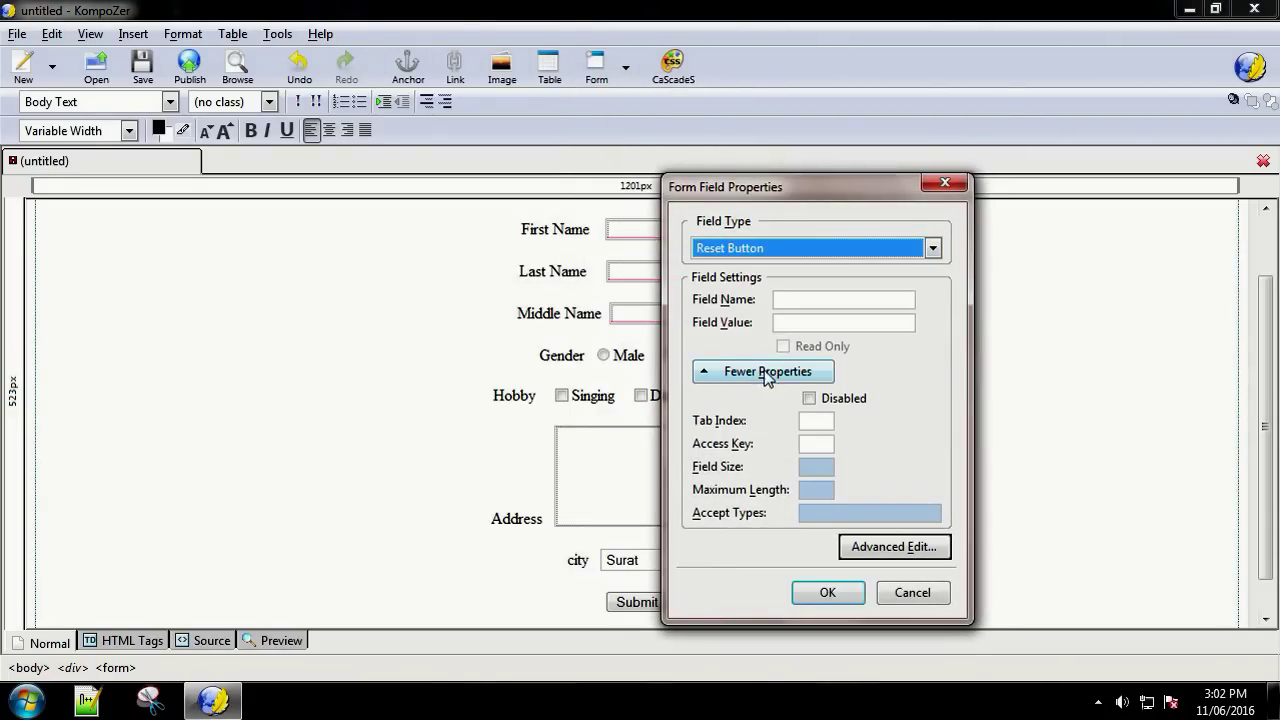
left_click(797, 304)
type("Reset")
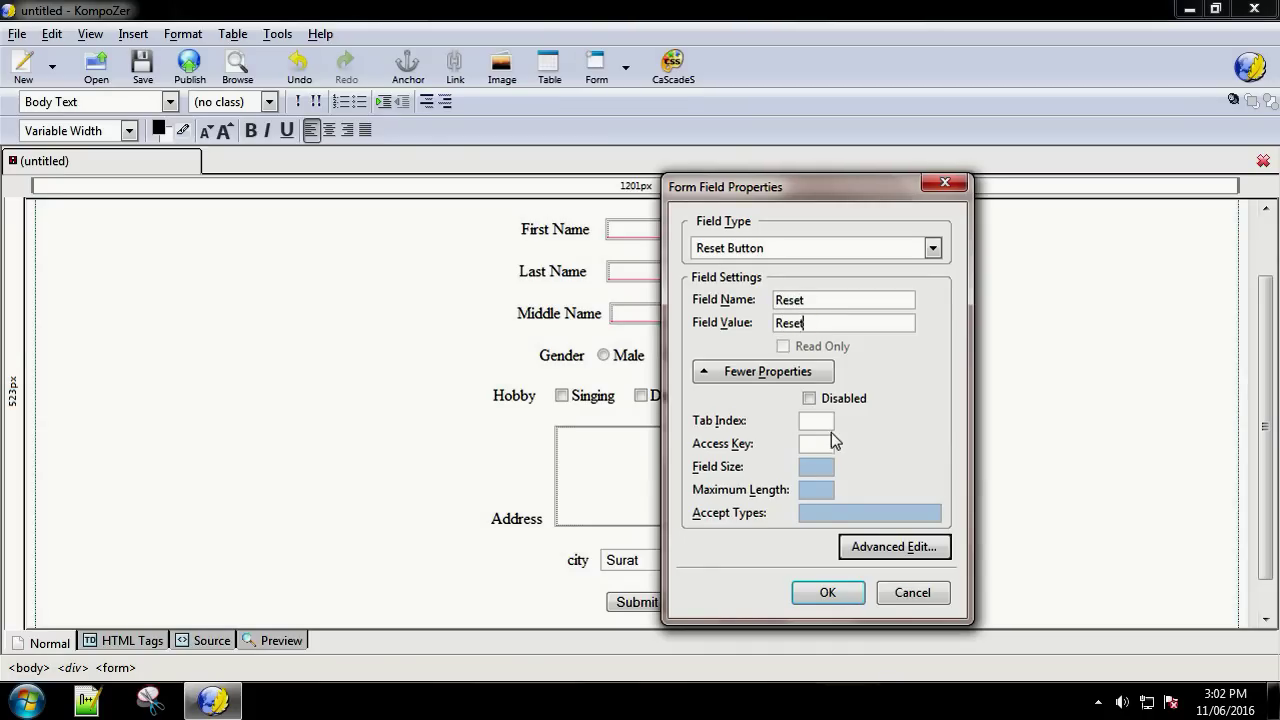
left_click(827, 592)
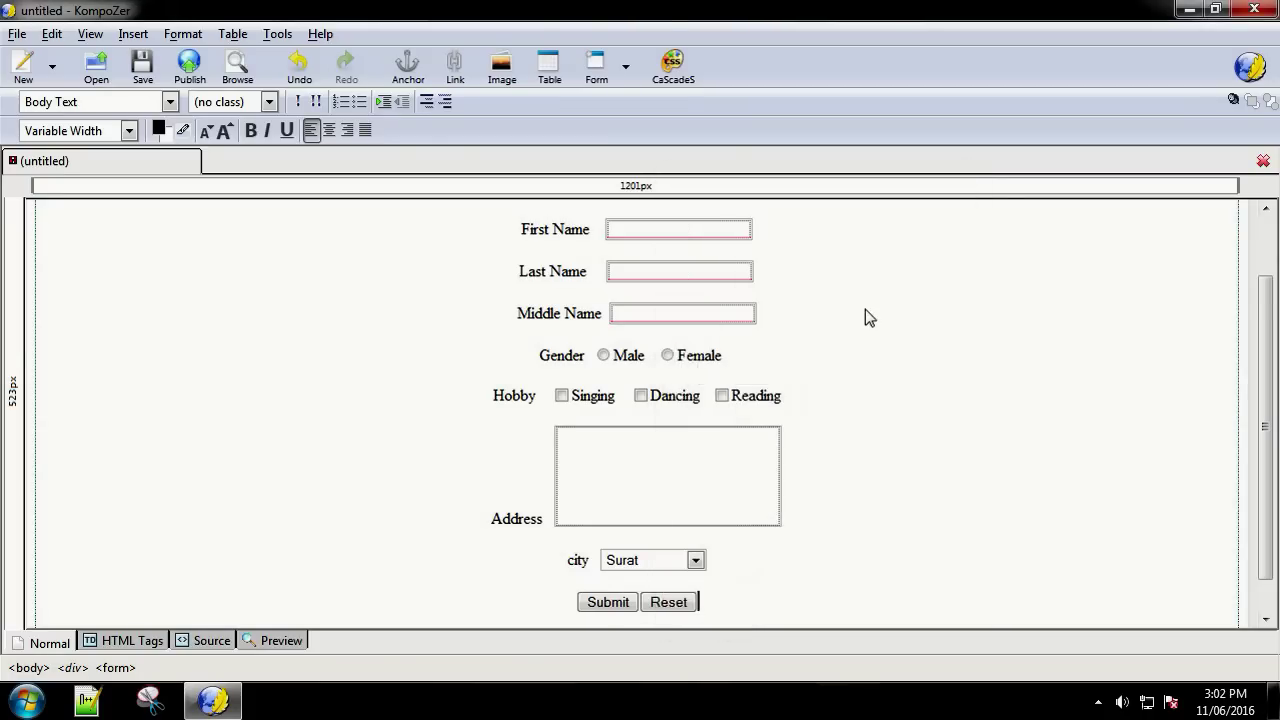
Step: Save the page with the title Registration Form as the HTML file form1 in the team work folder
key("ctrl+s")
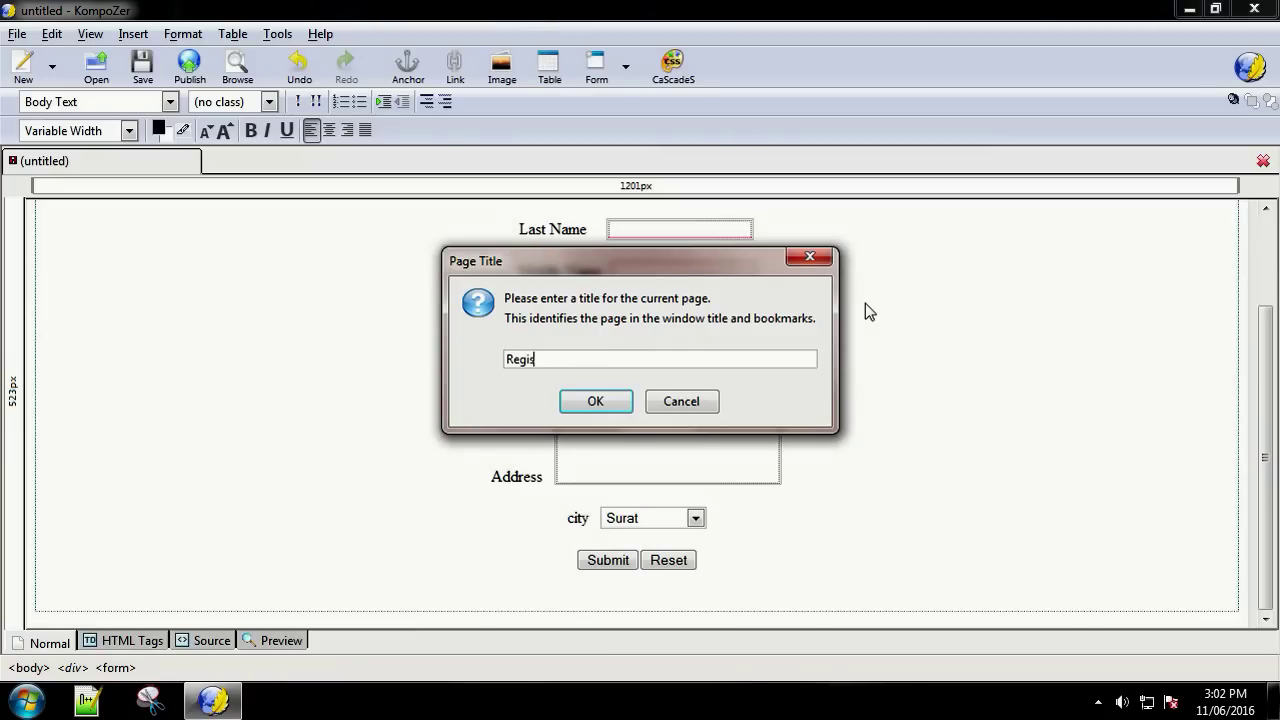
type("Registration Form")
key("Return")
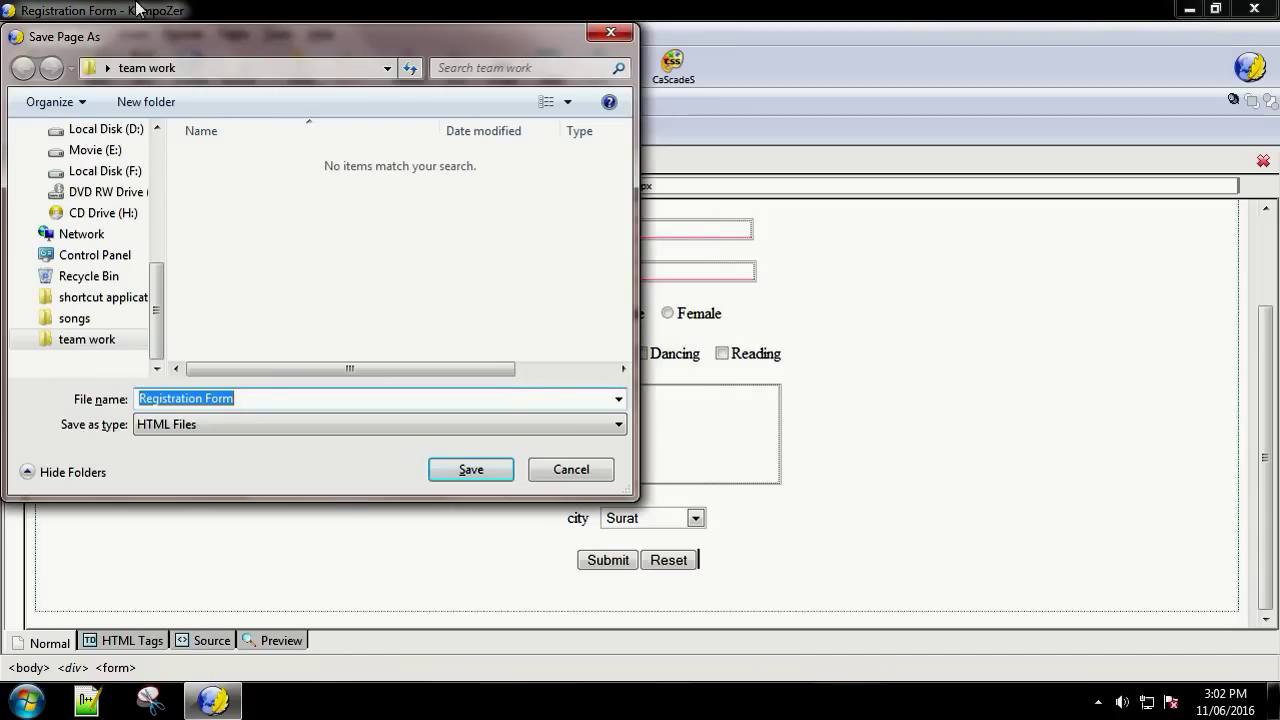
type("f")
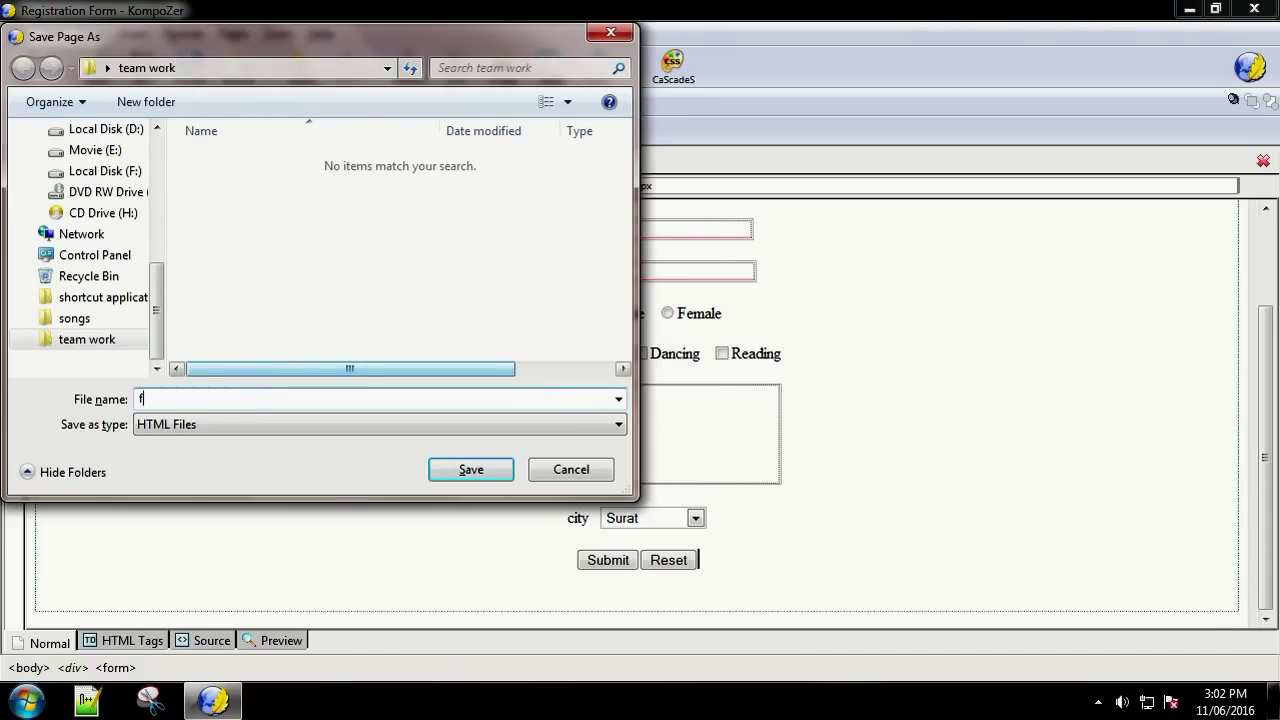
type("orm1.")
key("Tab")
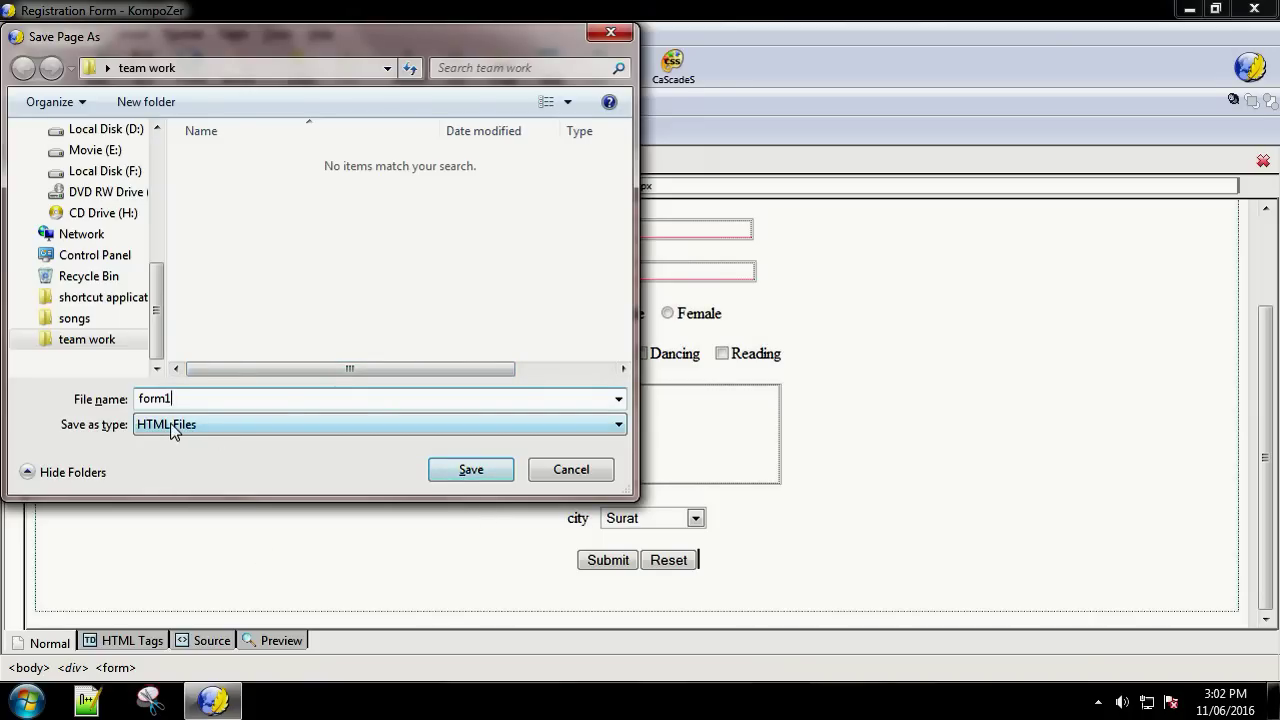
left_click(464, 474)
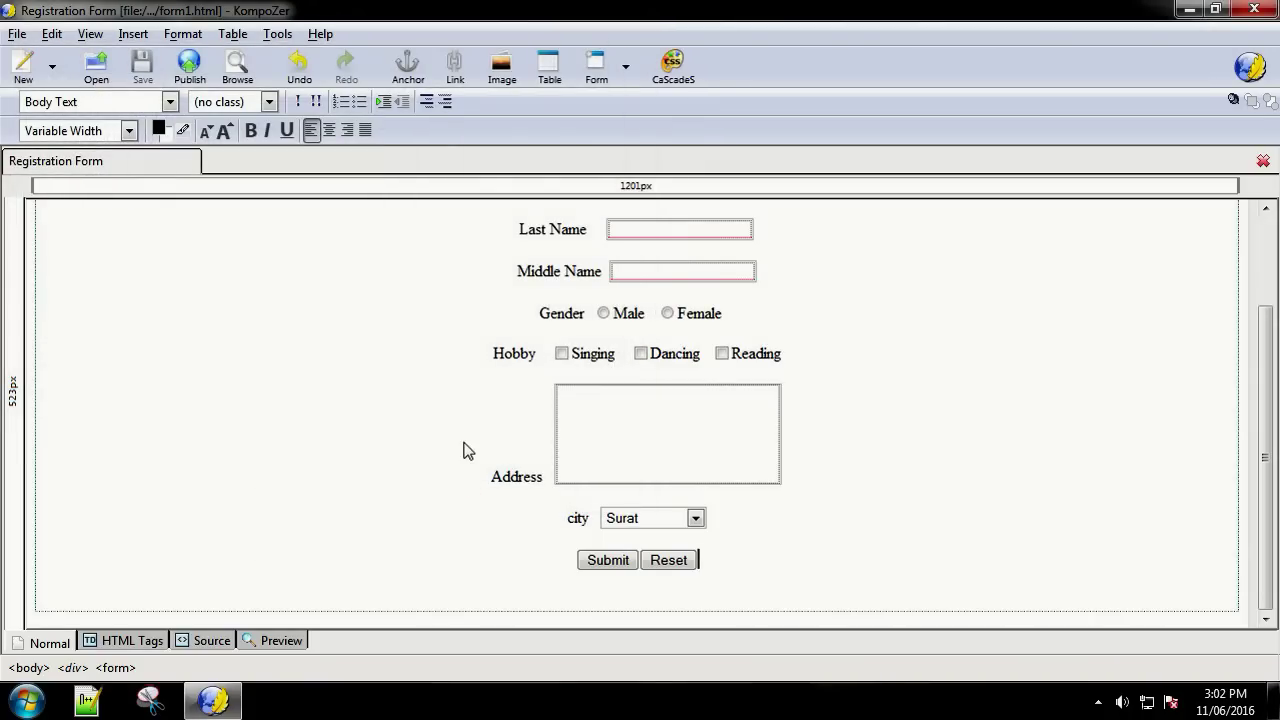
Step: Set a custom page background color of #66FFFF and save the page
left_click(168, 37)
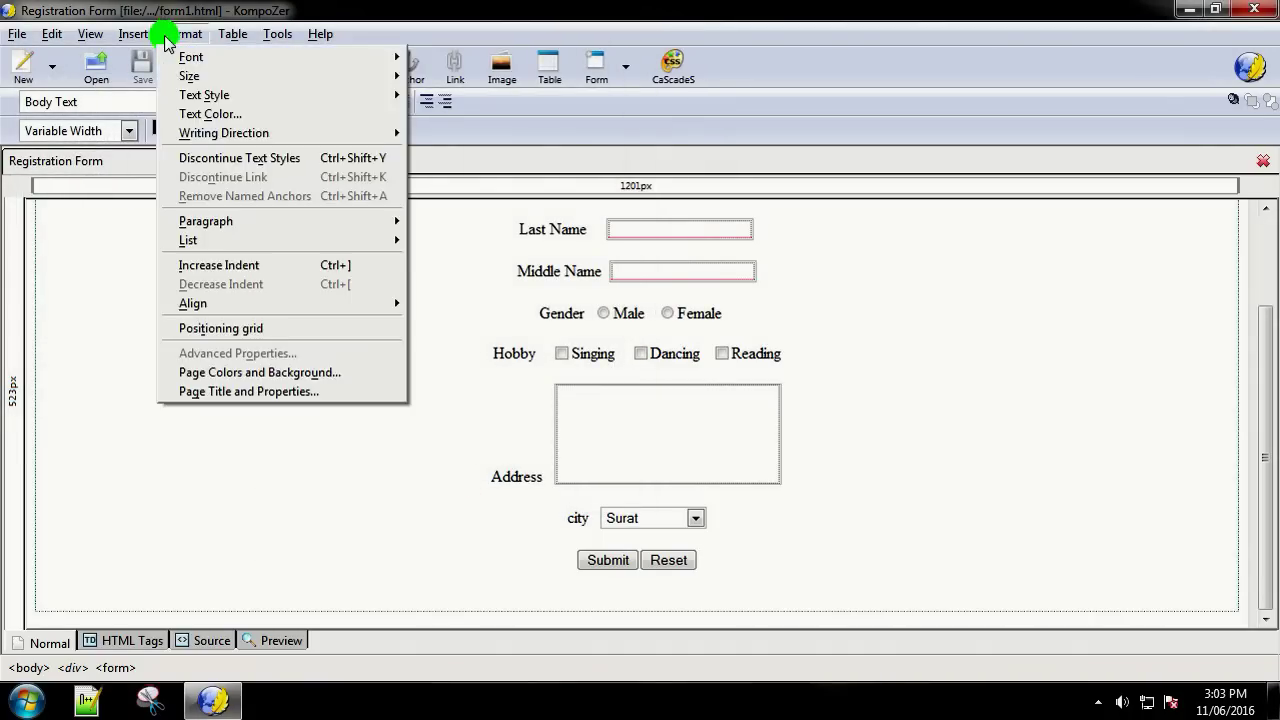
left_click(212, 374)
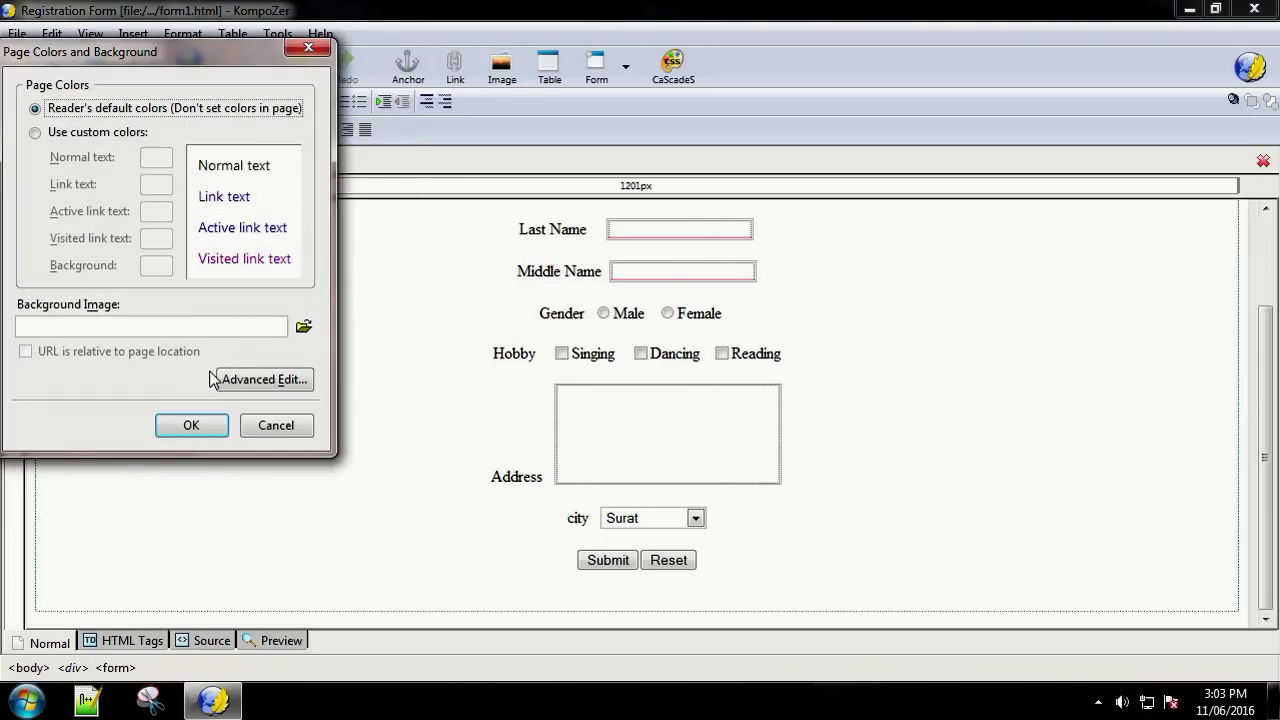
left_click(36, 133)
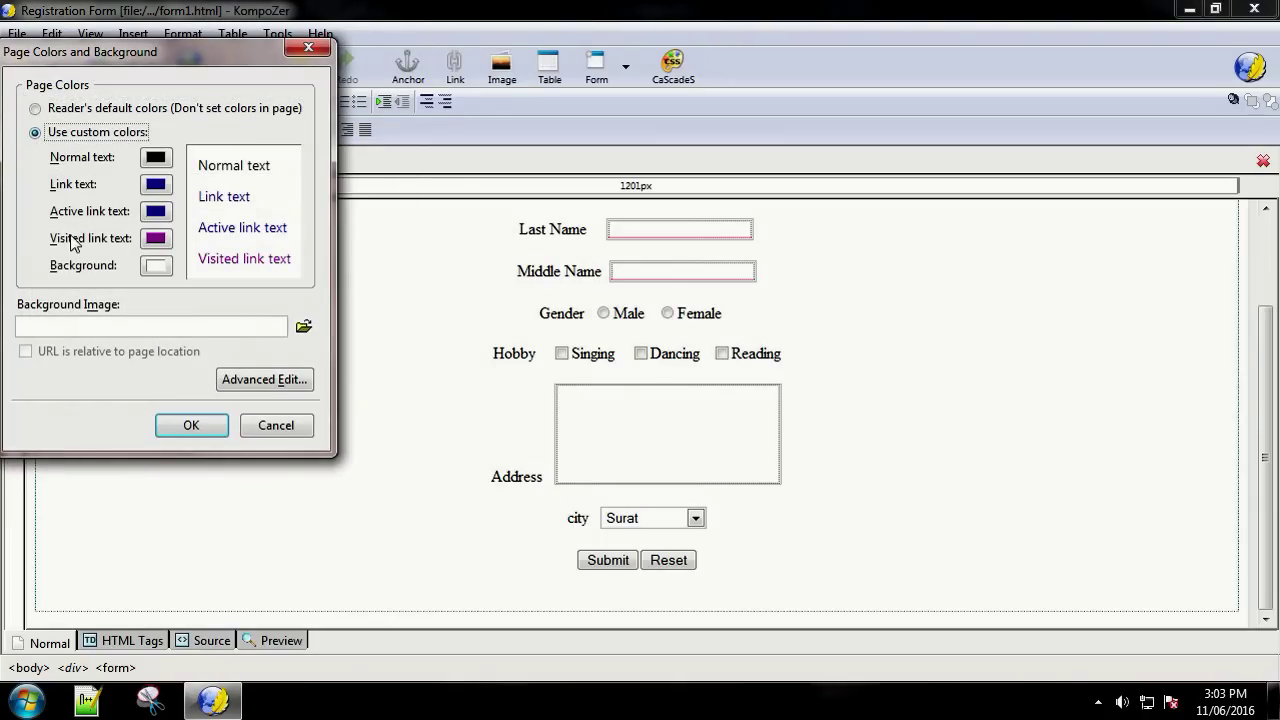
left_click(157, 265)
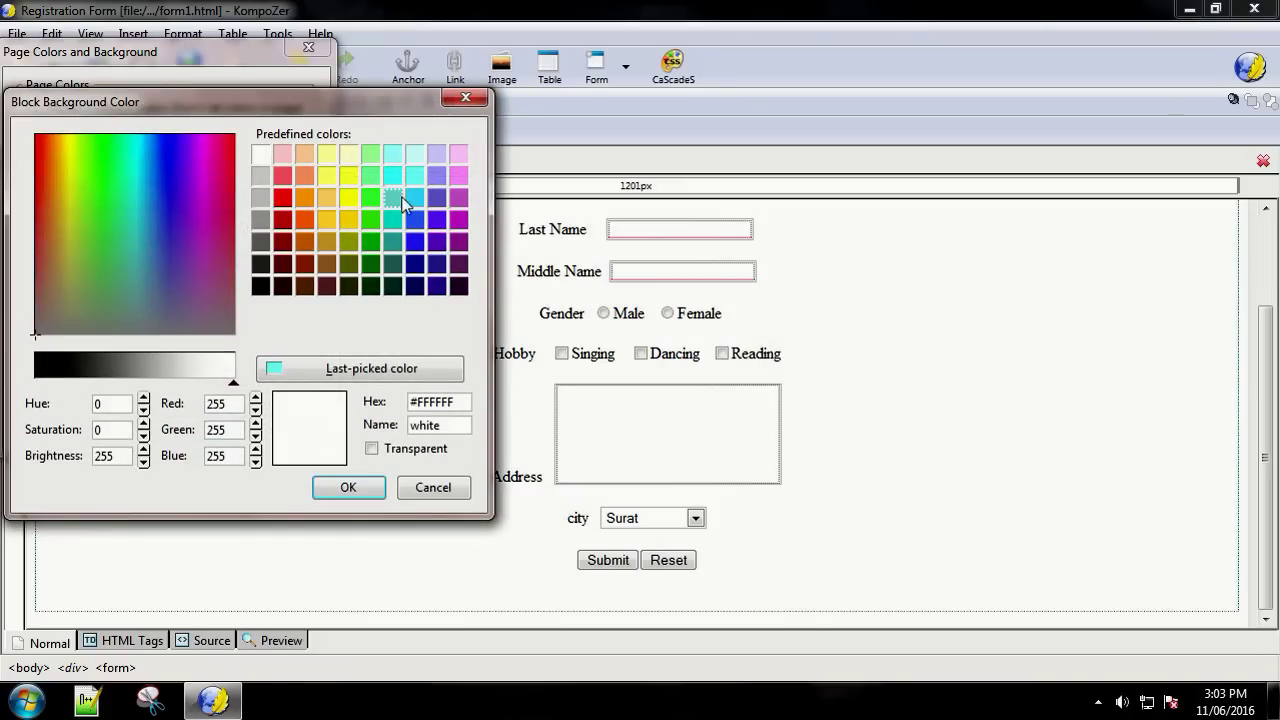
left_click(413, 185)
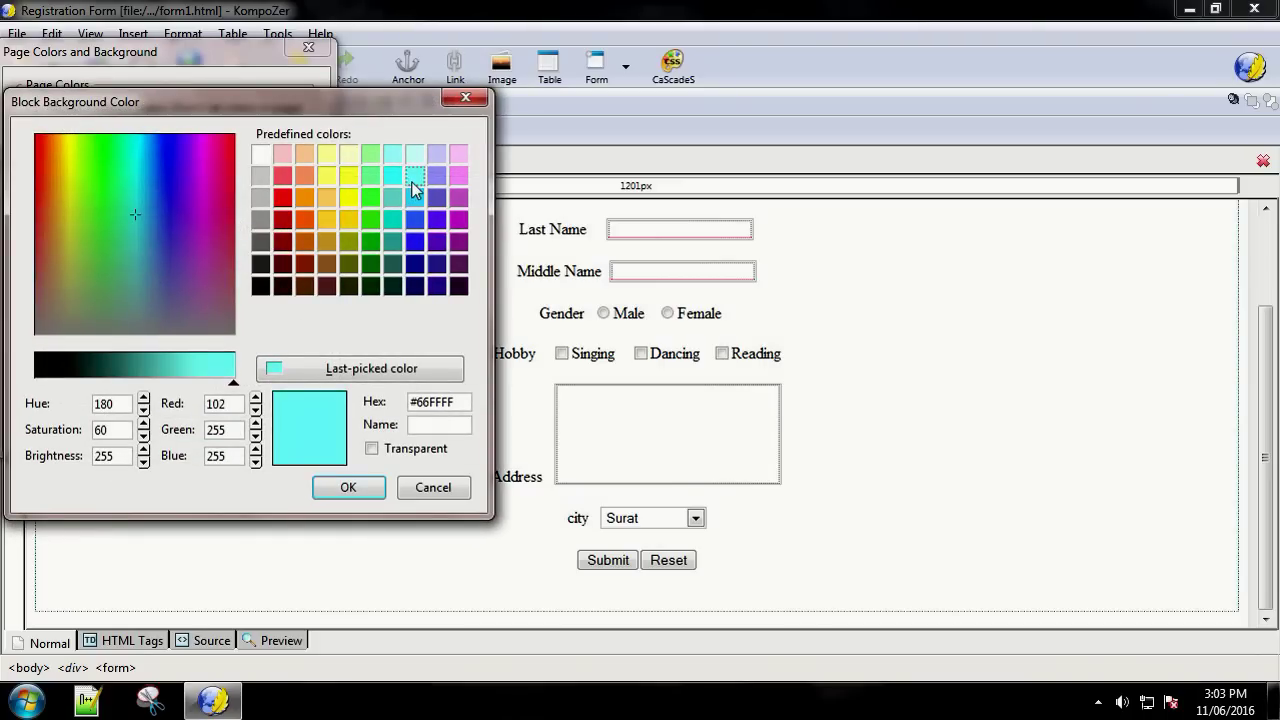
left_click(350, 489)
left_click(200, 425)
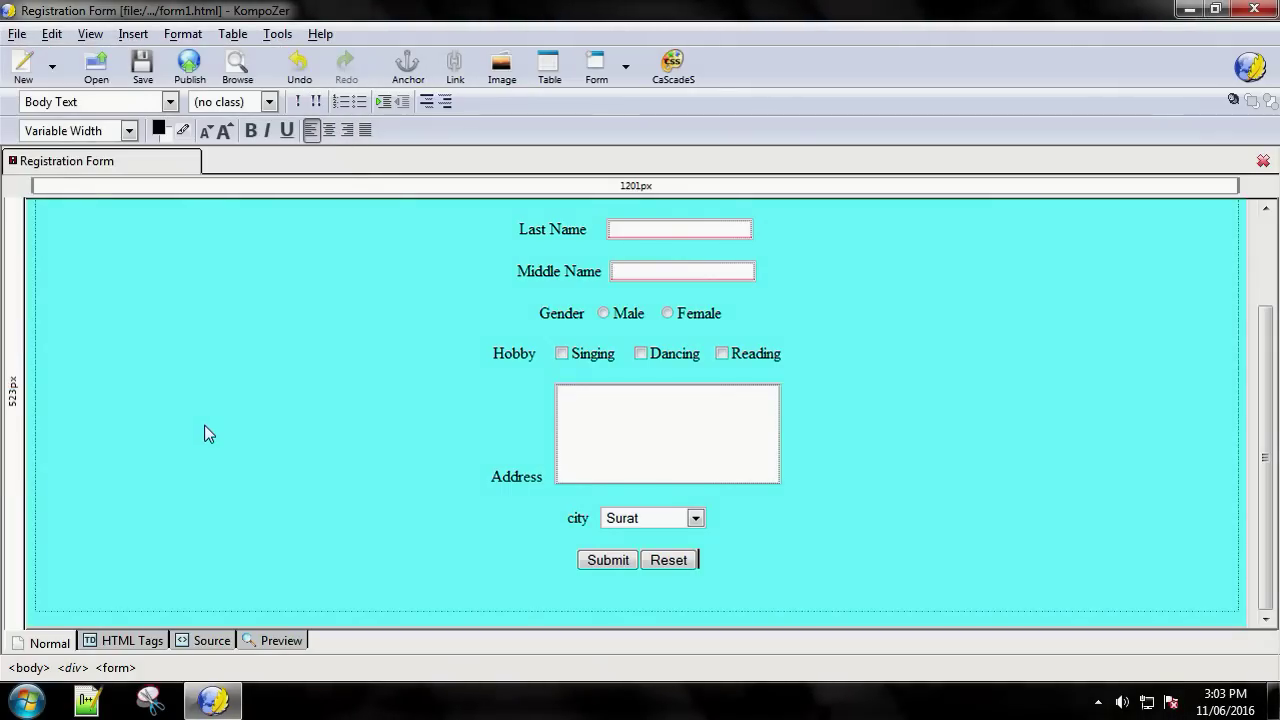
key("ctrl+s")
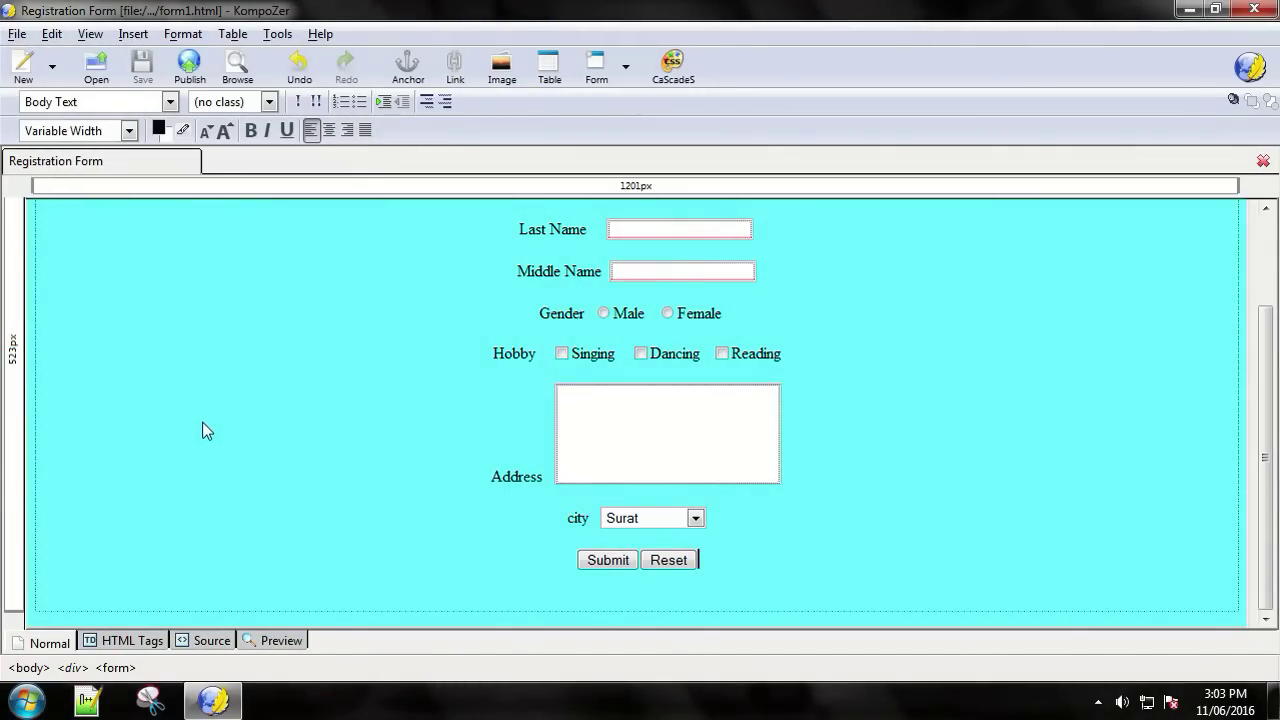
Step: Open form1 from the team work folder on the desktop in Google Chrome
left_click(1273, 707)
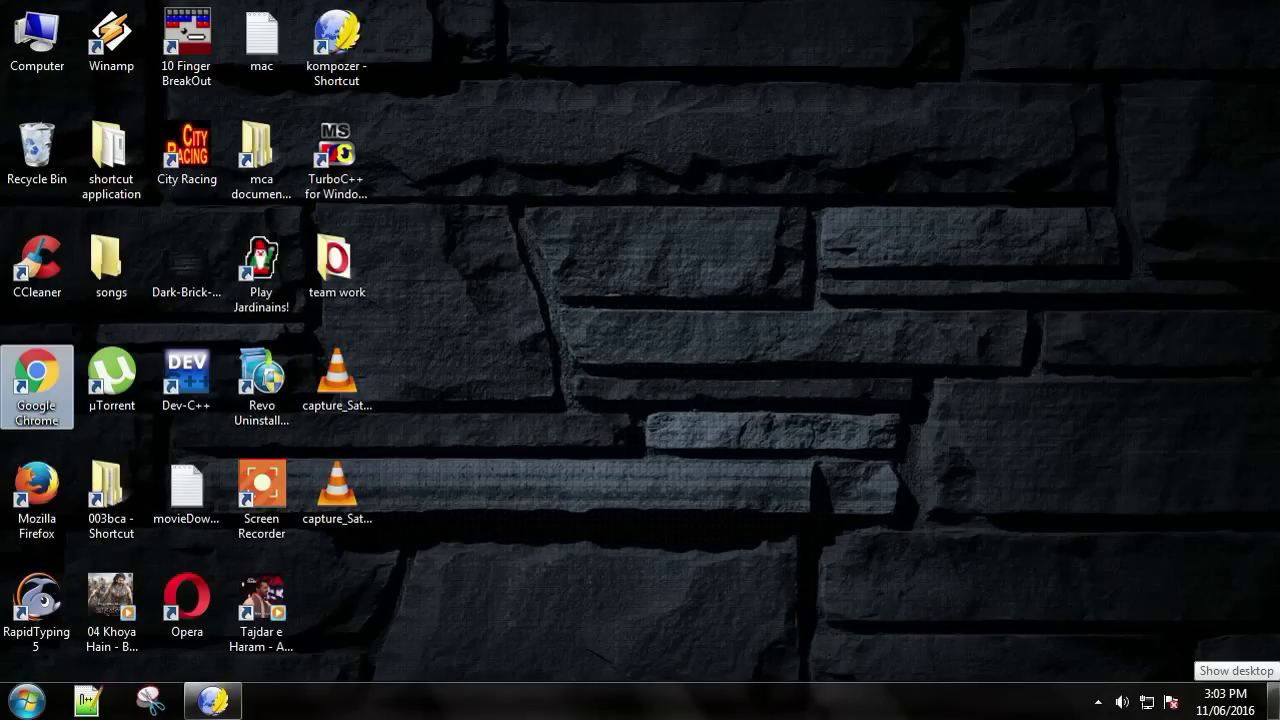
double_click(337, 262)
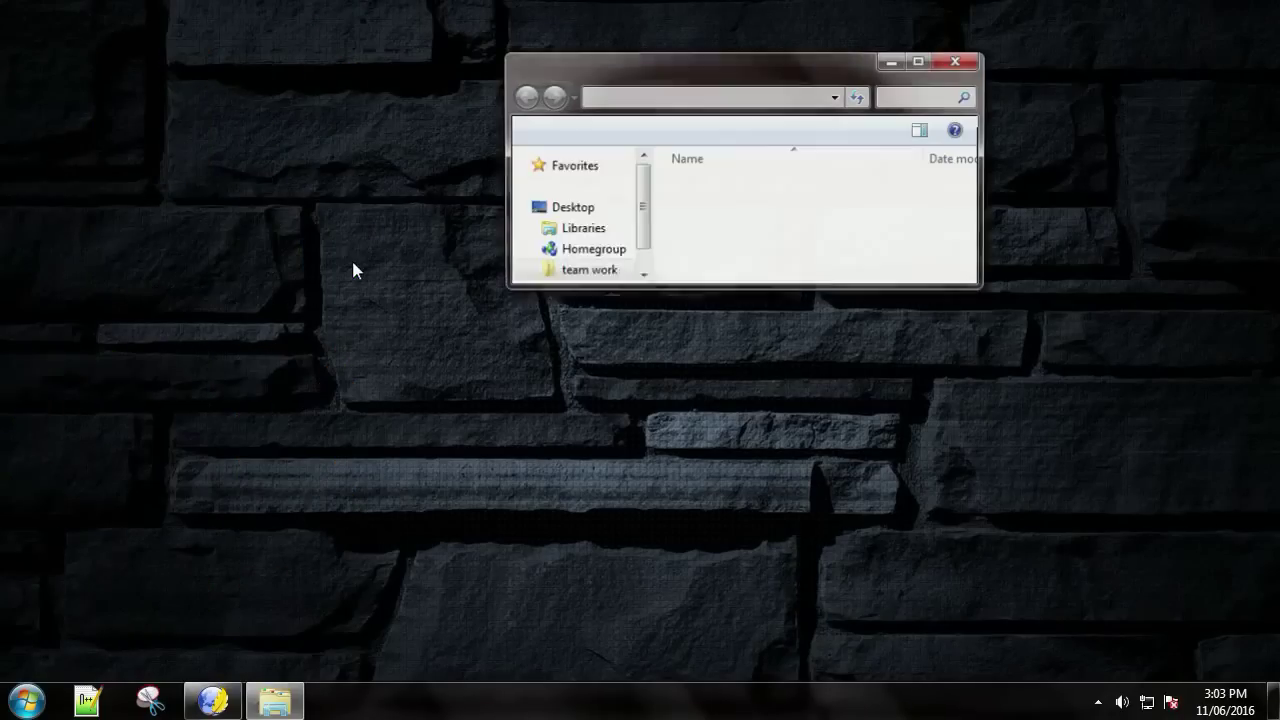
left_click(920, 61)
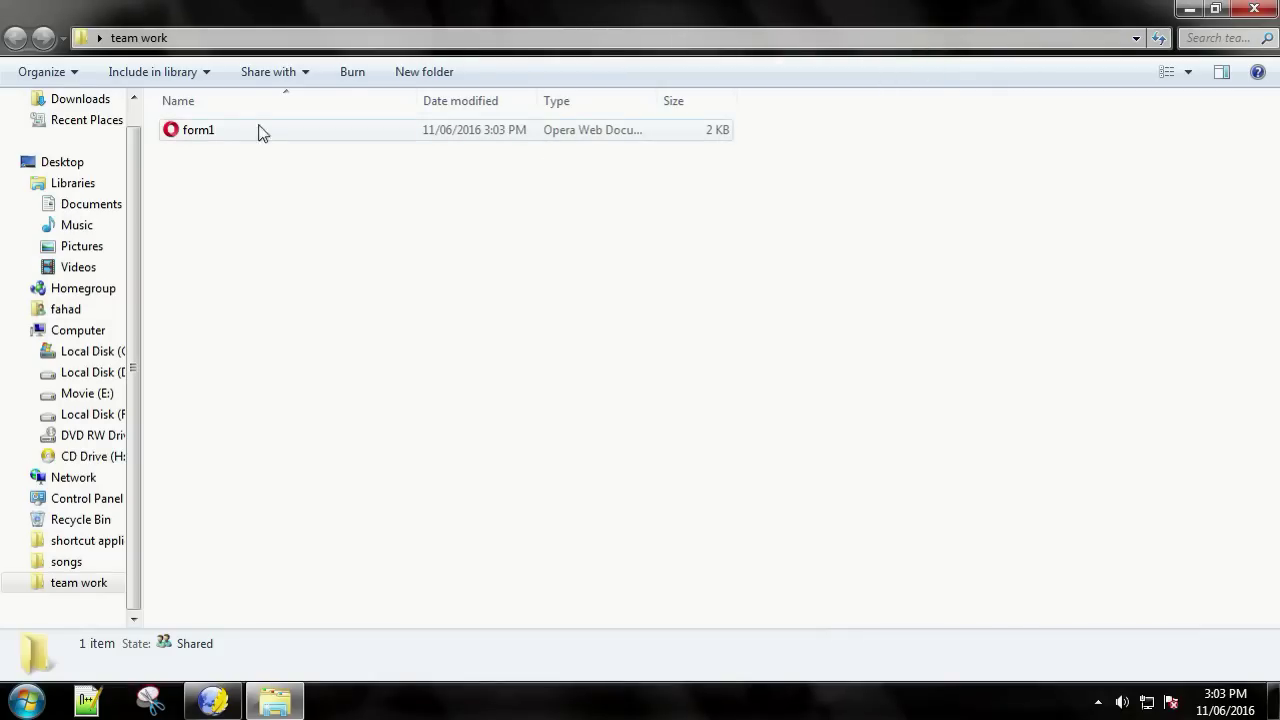
double_click(181, 134)
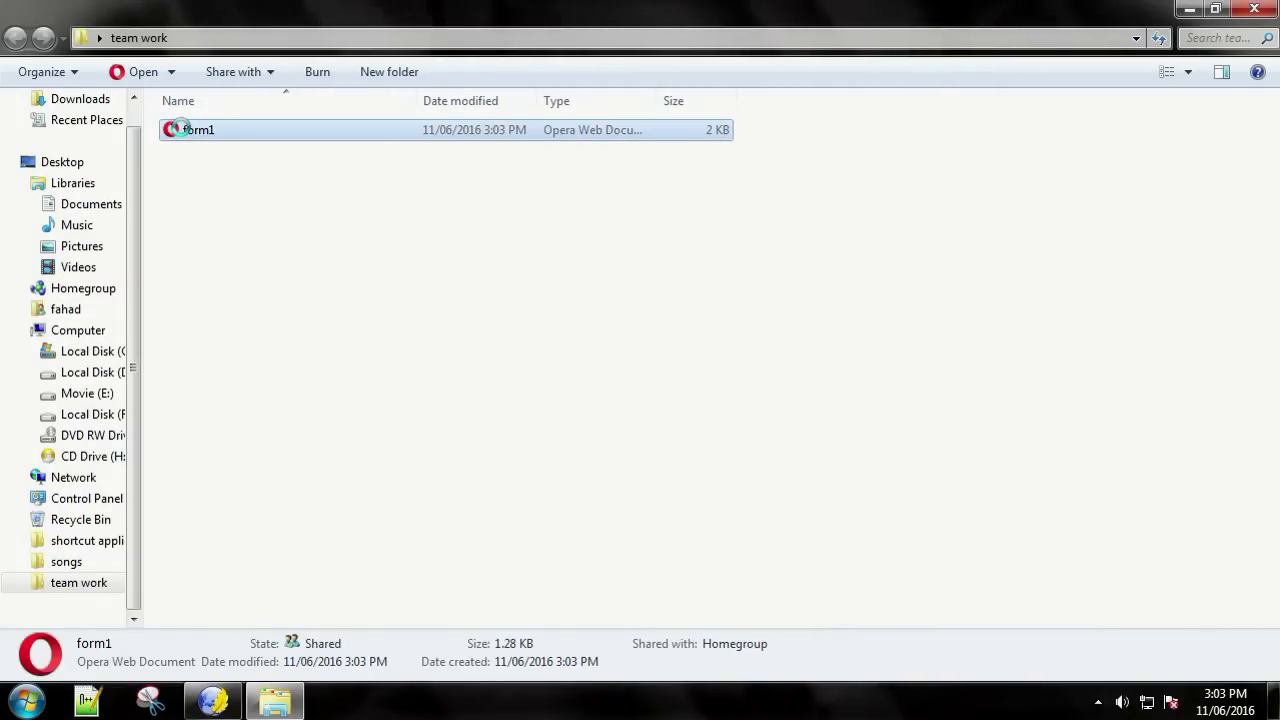
right_click(181, 129)
left_click(172, 77)
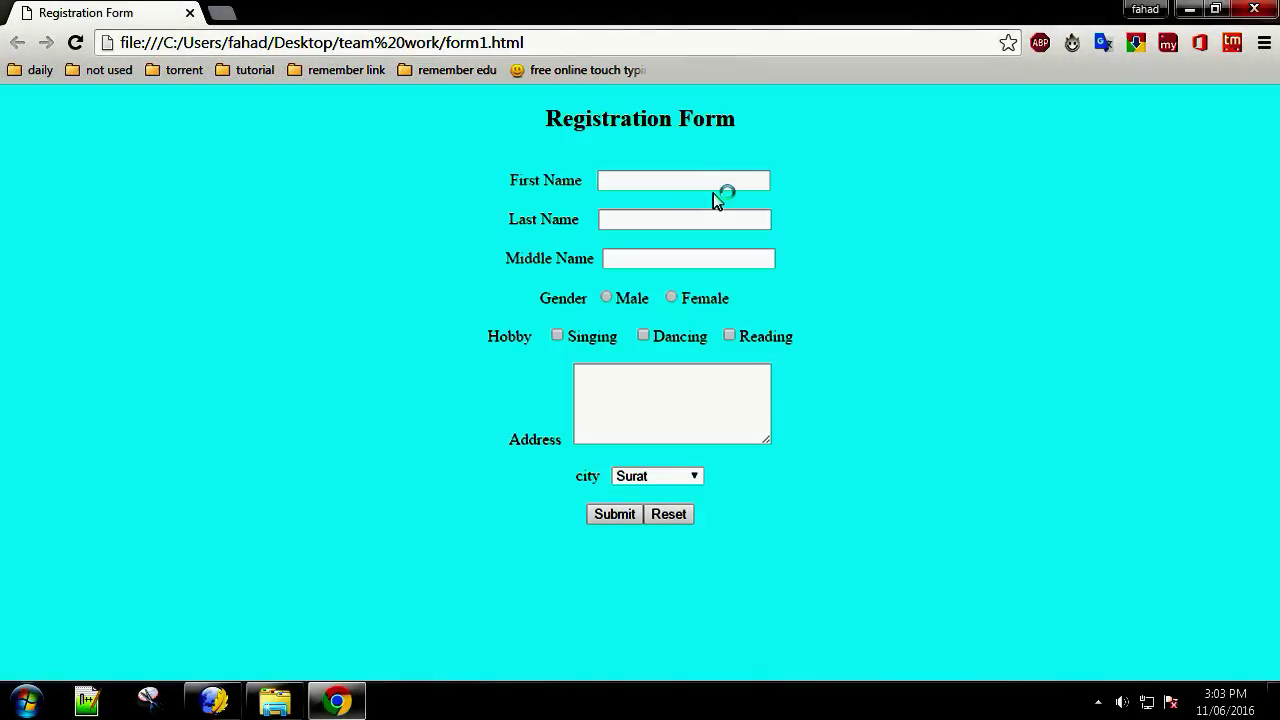
Step: Fill in the form's gender as Female, hobbies as Dancing and Singing, address as fdfds, and city as Surat
left_click(606, 298)
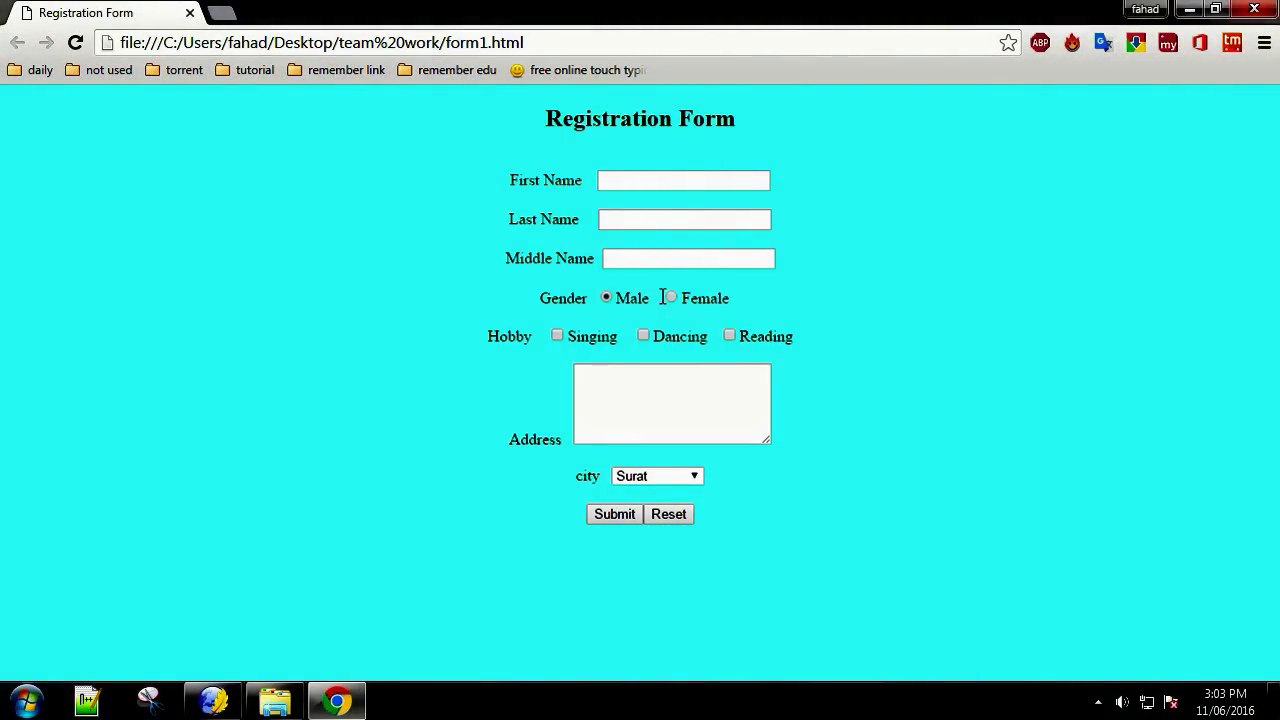
left_click(671, 300)
left_click(643, 337)
left_click(557, 336)
left_click(645, 388)
type("fdfds")
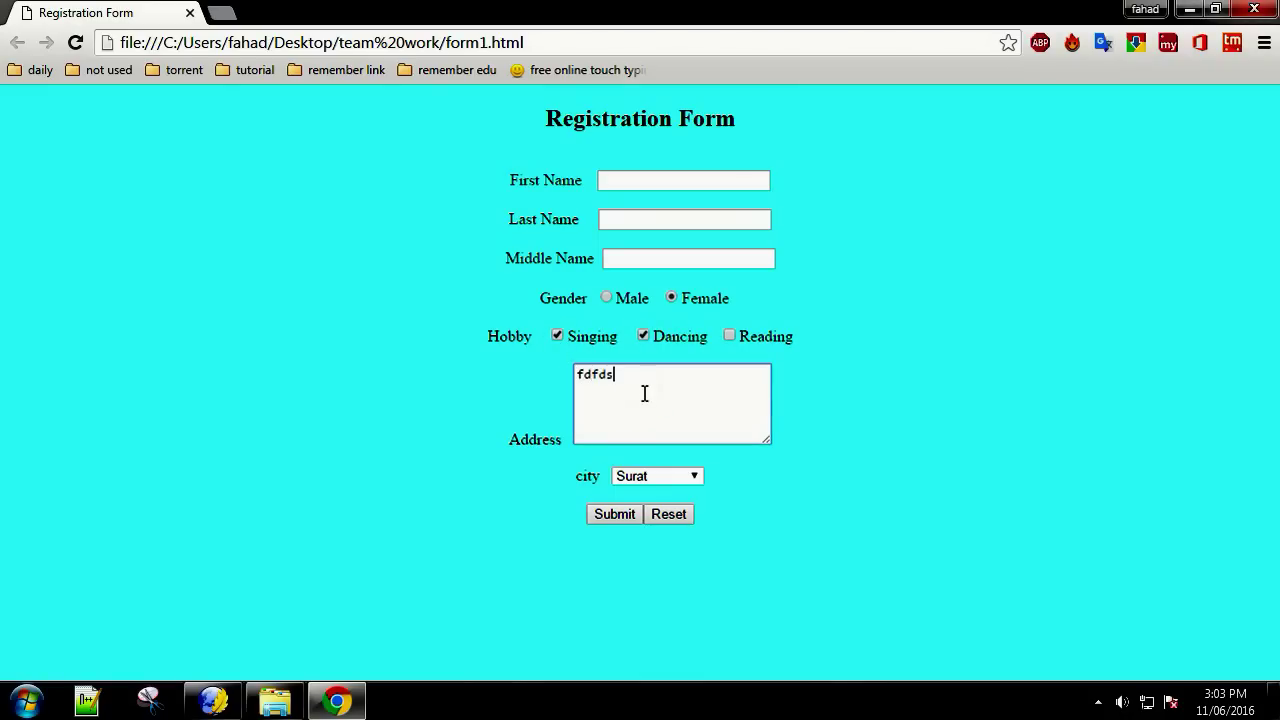
left_click(652, 483)
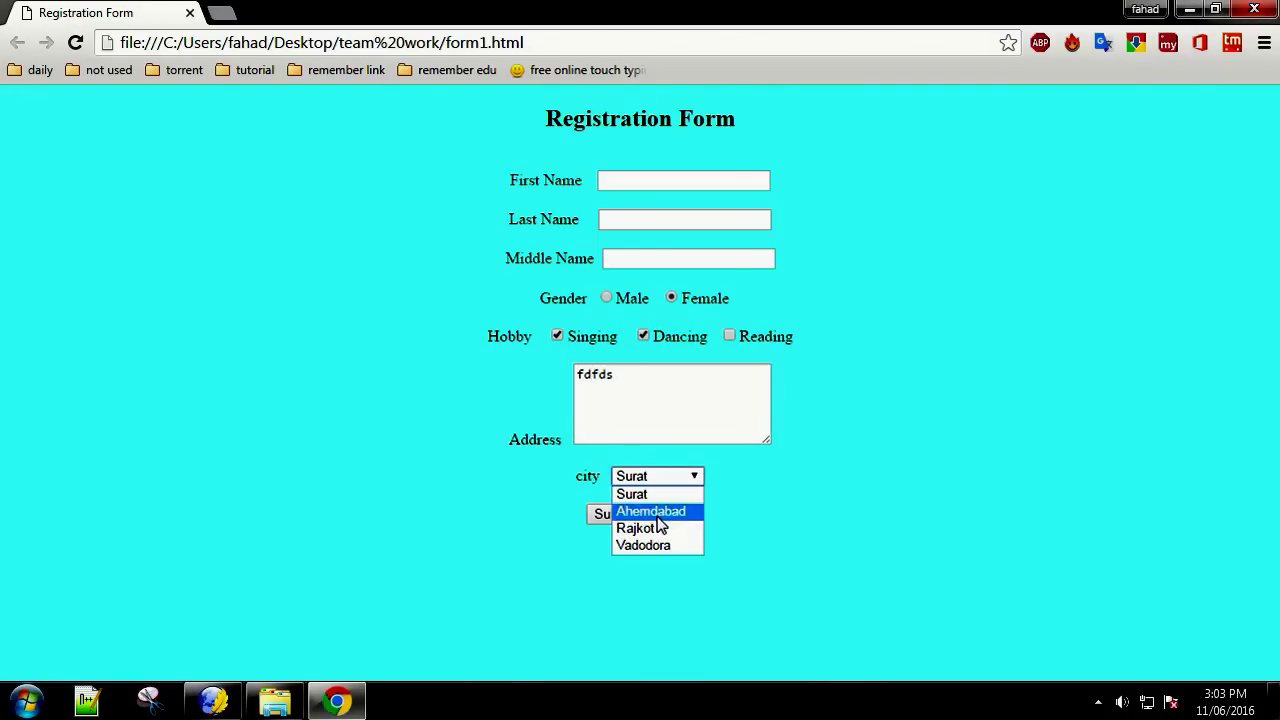
left_click(657, 495)
Step: Enter a, b and c as the first, last and middle names, submit the form, and check the page address
left_click(647, 179)
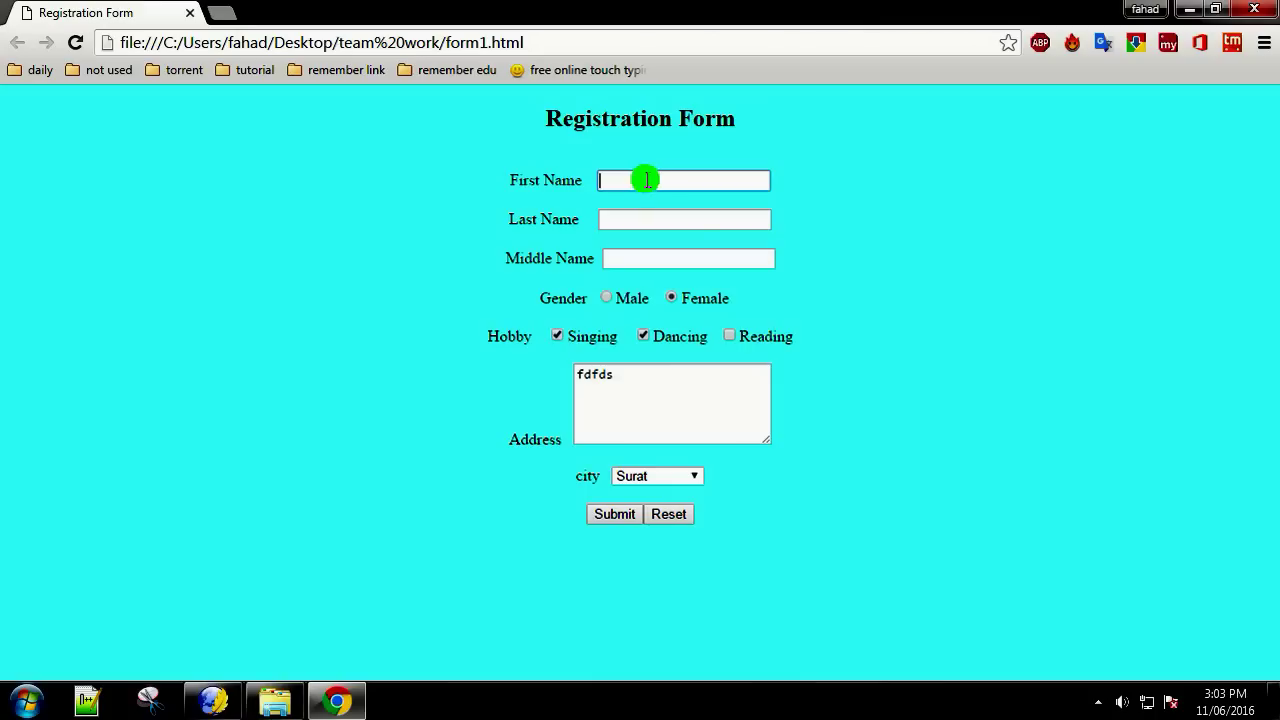
type("a")
key("Tab")
type("b")
key("Tab")
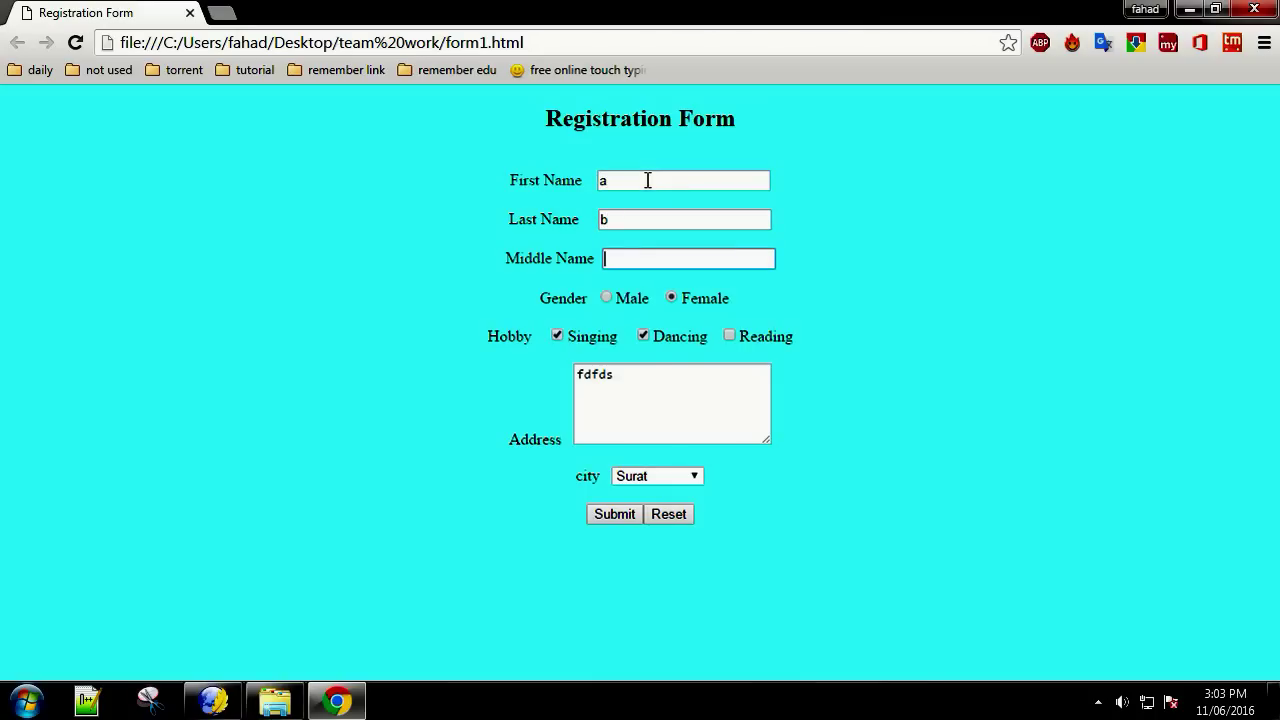
type("c")
left_click(614, 512)
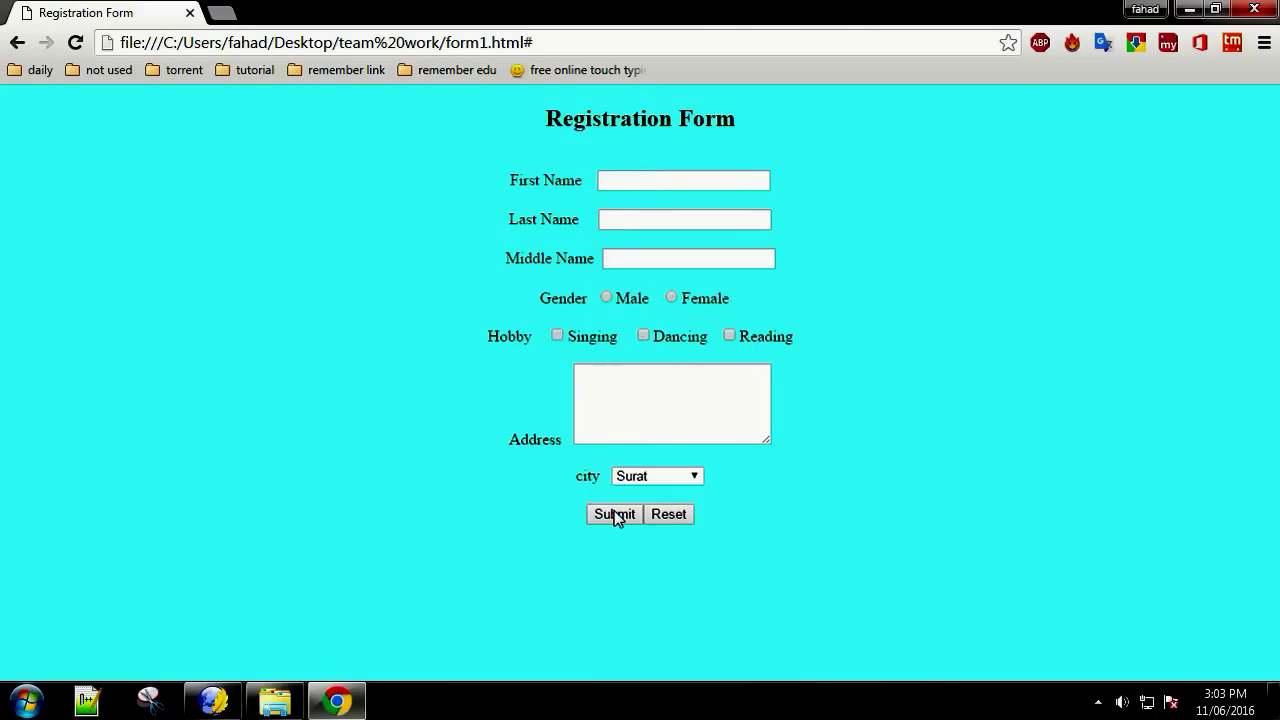
left_click(521, 38)
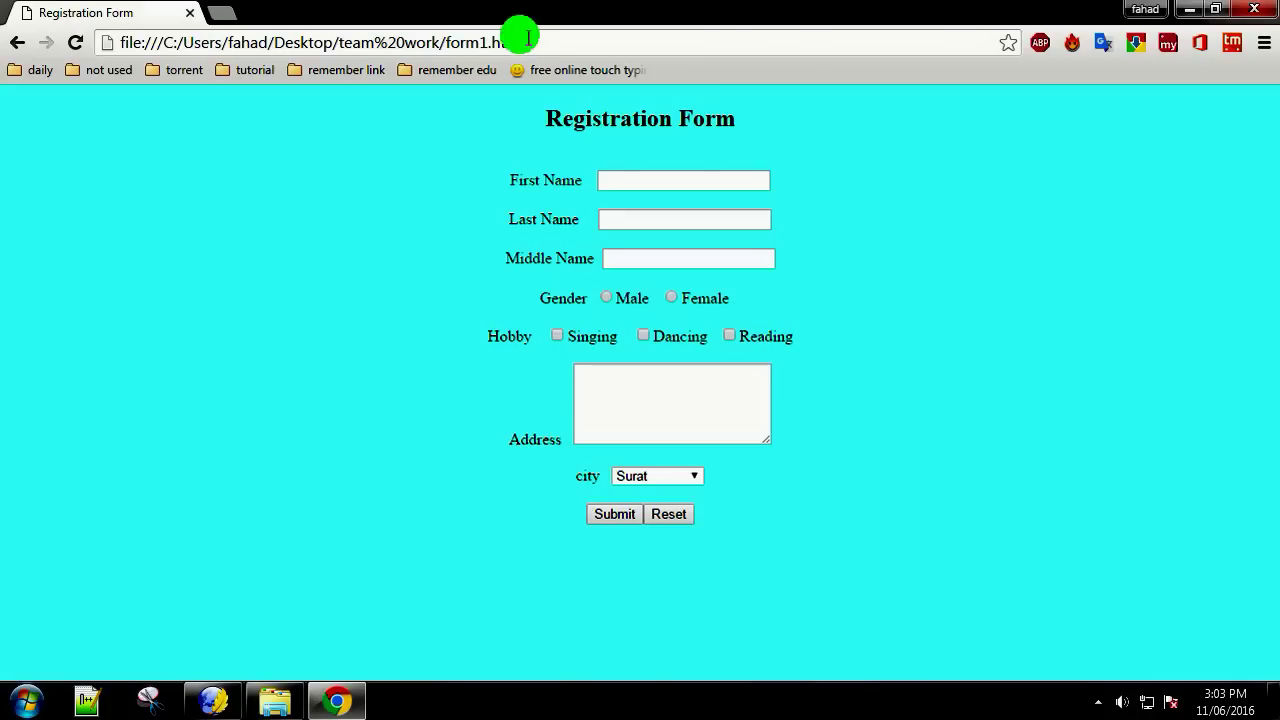
left_click(566, 42)
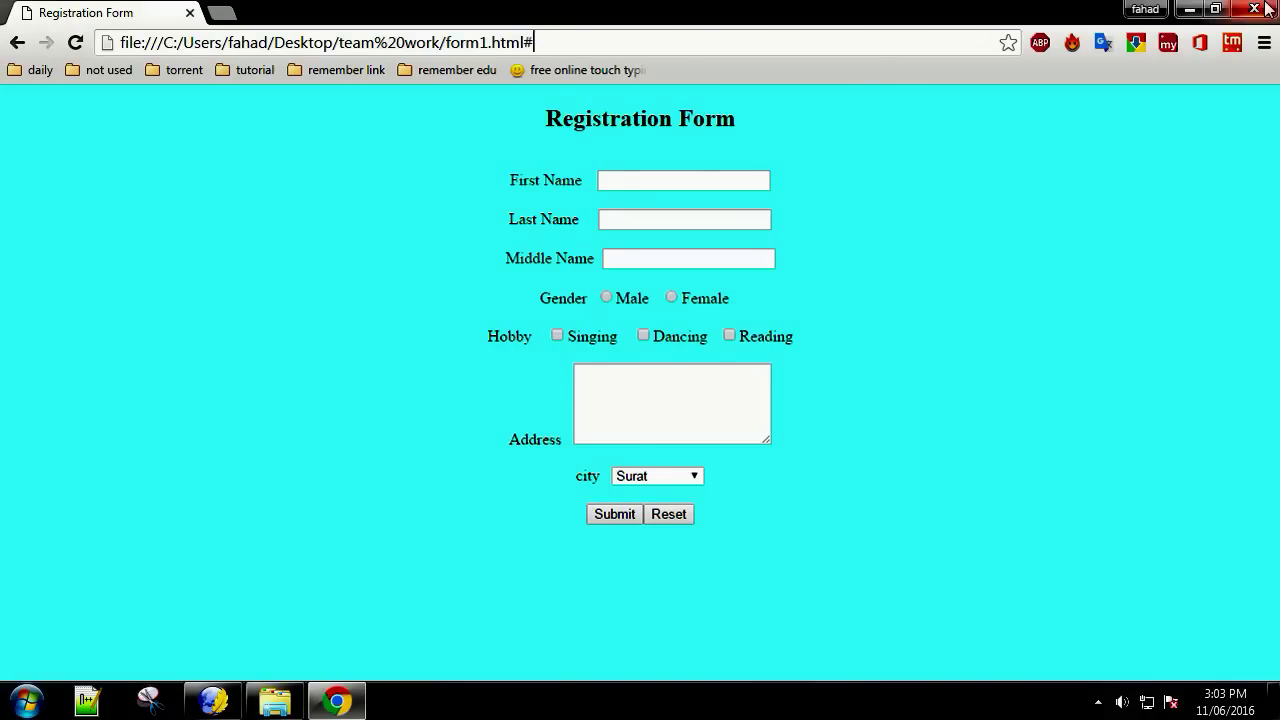